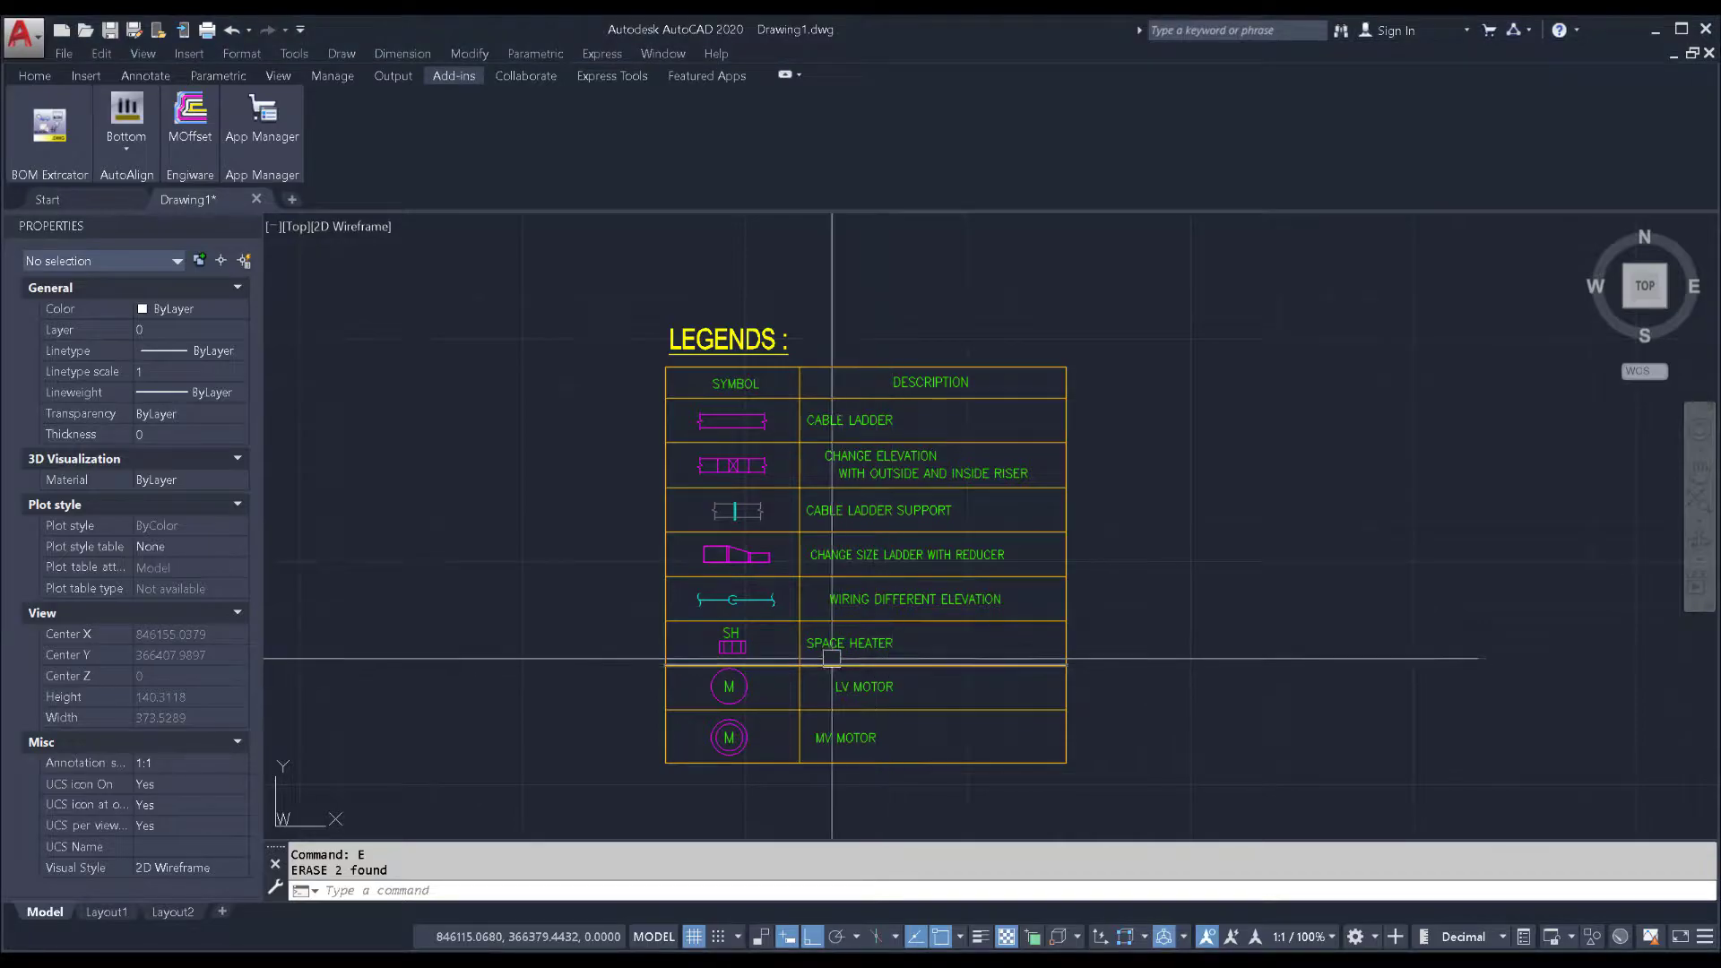
Draw a vertical construction line along the left edge of the legend's description column
middle_drag(826, 652, 818, 618)
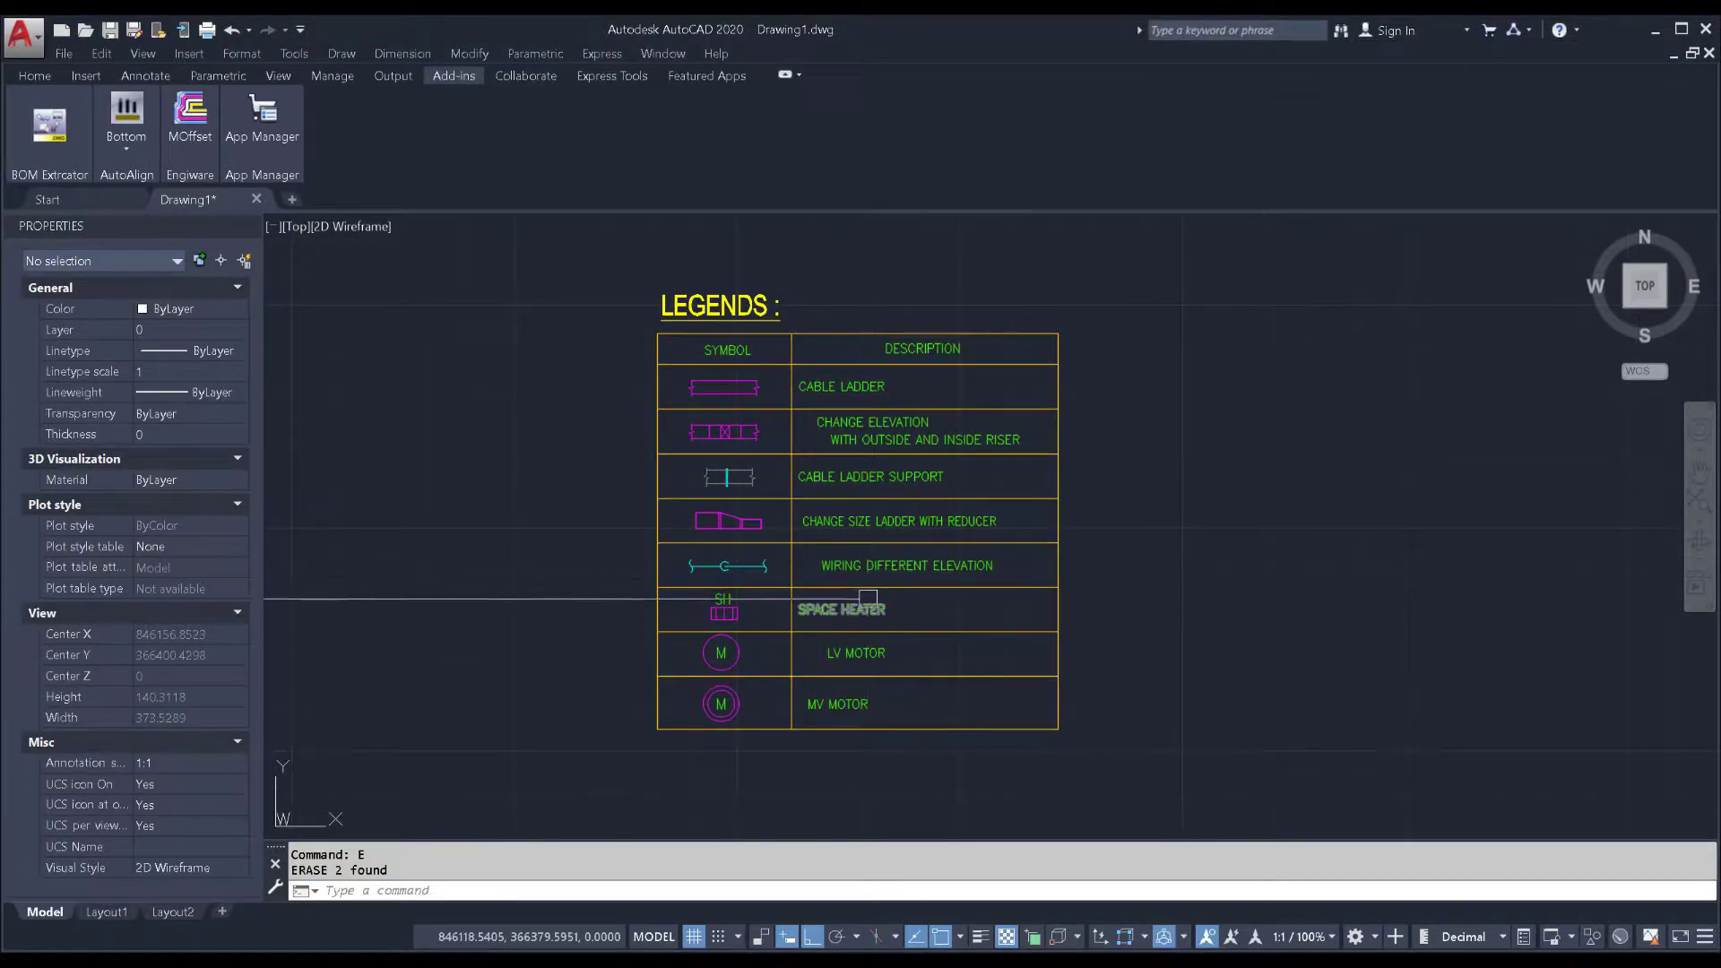
scroll(833, 424, up, 4)
scroll(829, 425, down, 1)
scroll(820, 426, down, 2)
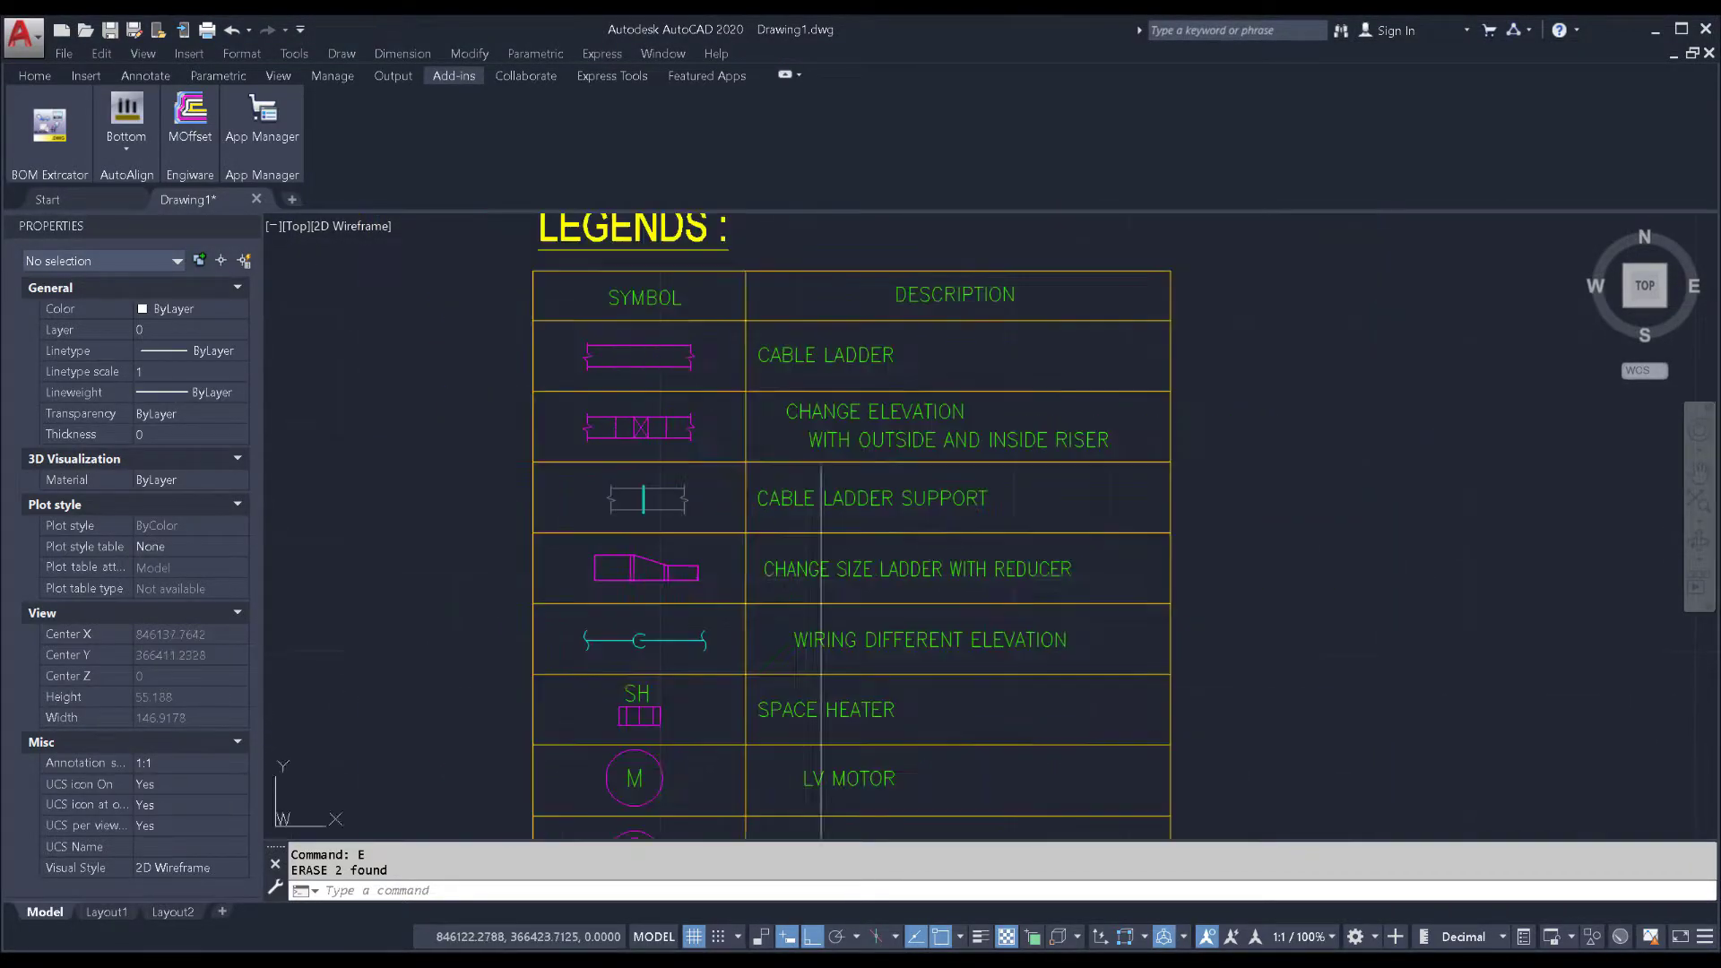
scroll(811, 427, down, 1)
middle_drag(811, 432, 799, 451)
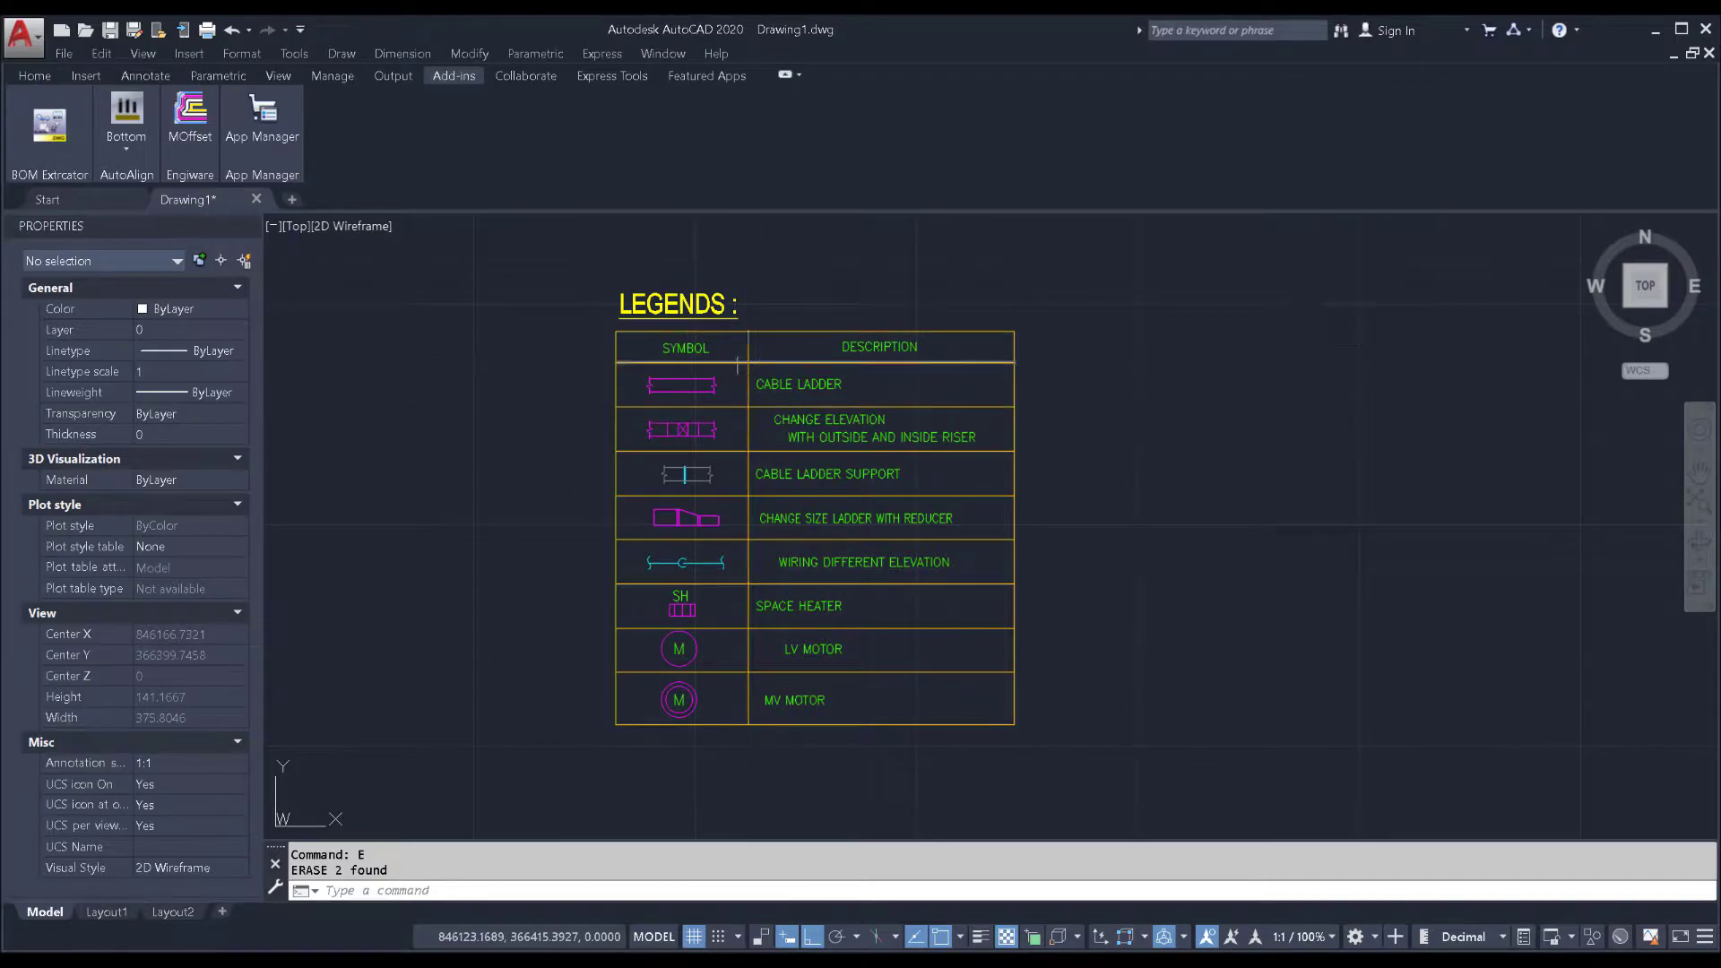
middle_drag(850, 384, 815, 364)
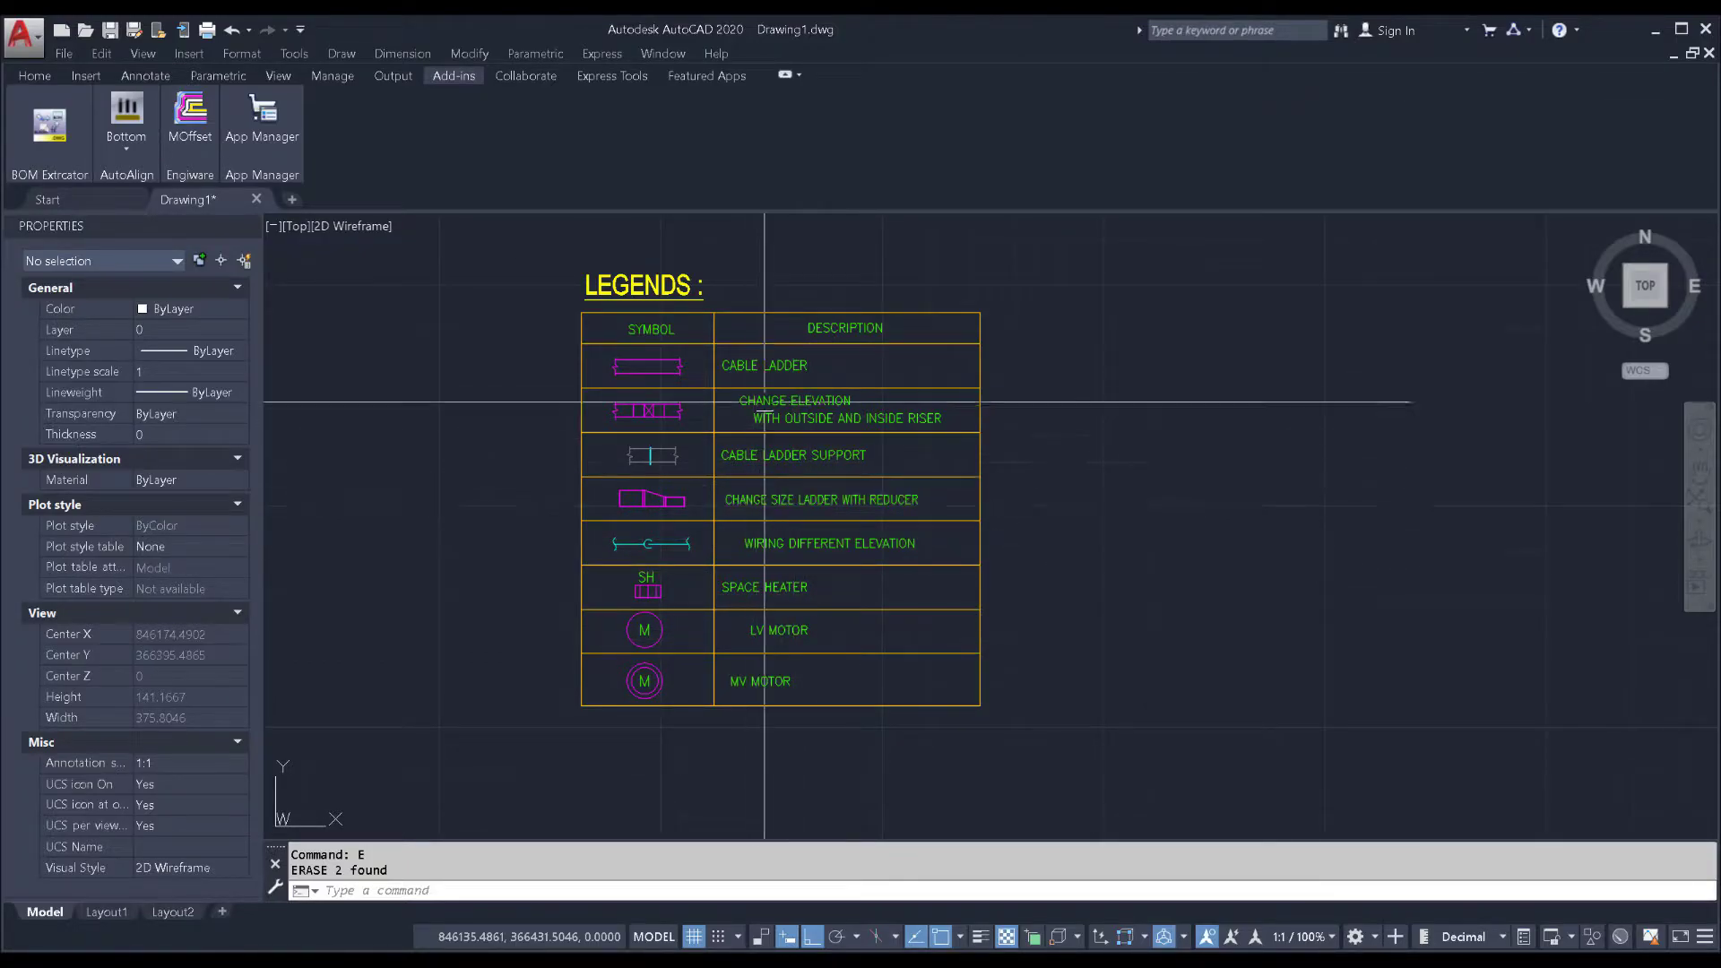
middle_drag(750, 426, 745, 399)
scroll(745, 399, up, 2)
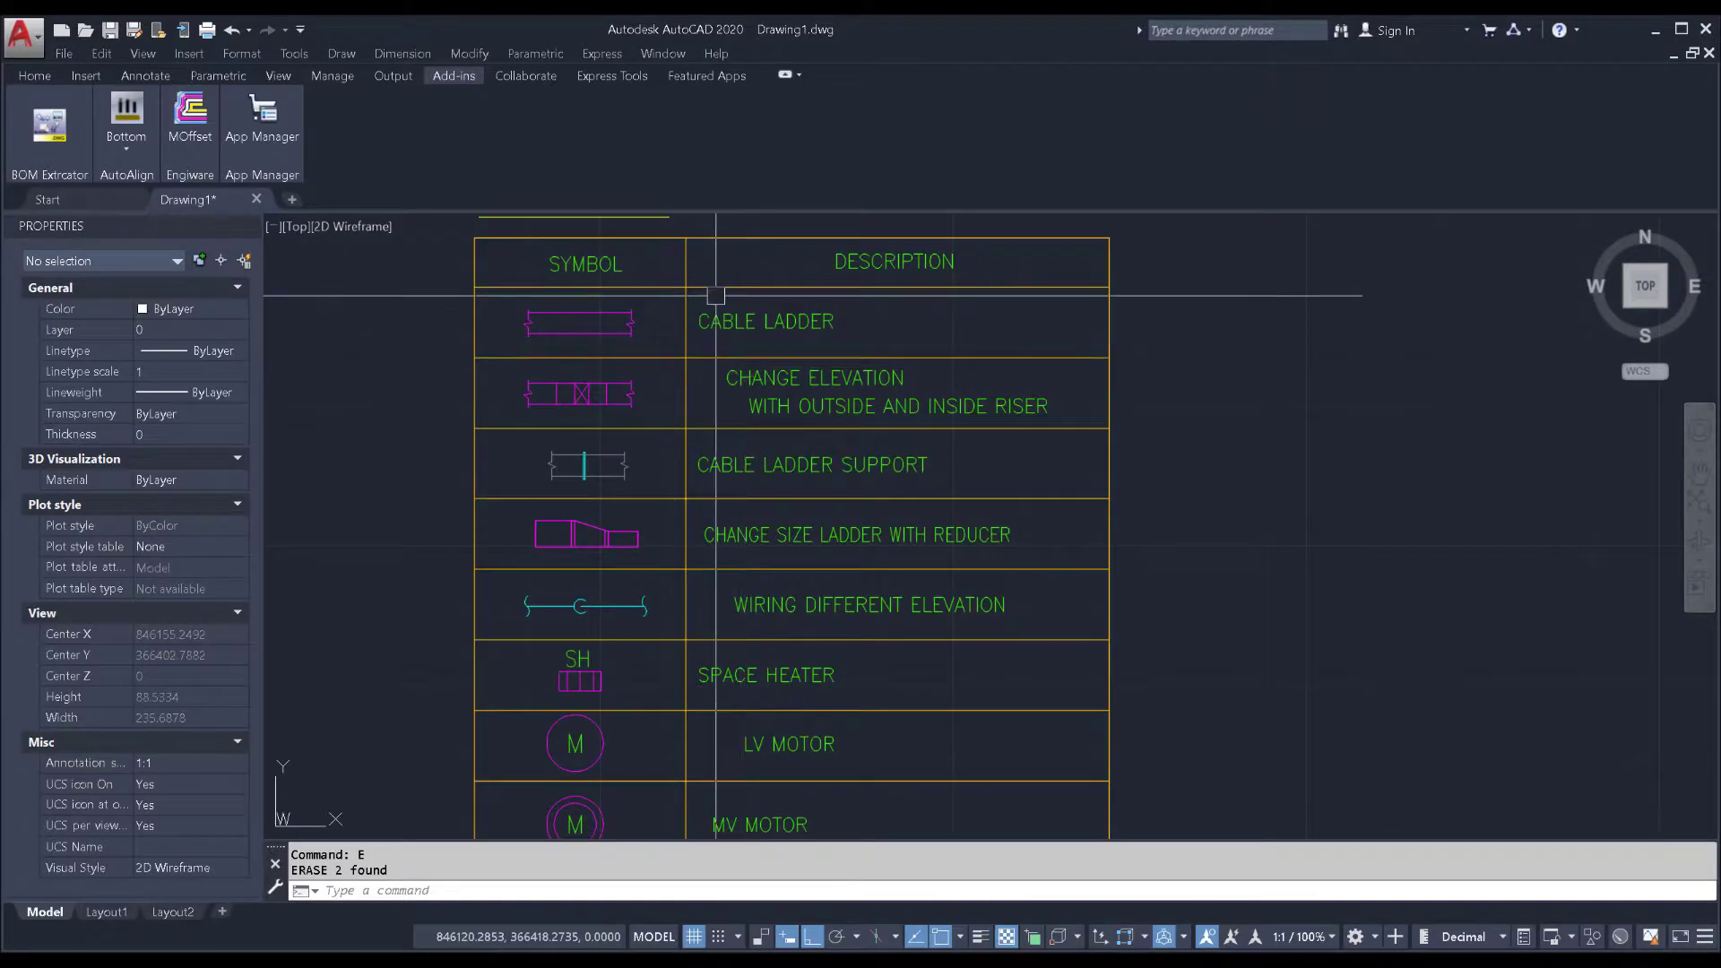
middle_drag(714, 295, 701, 185)
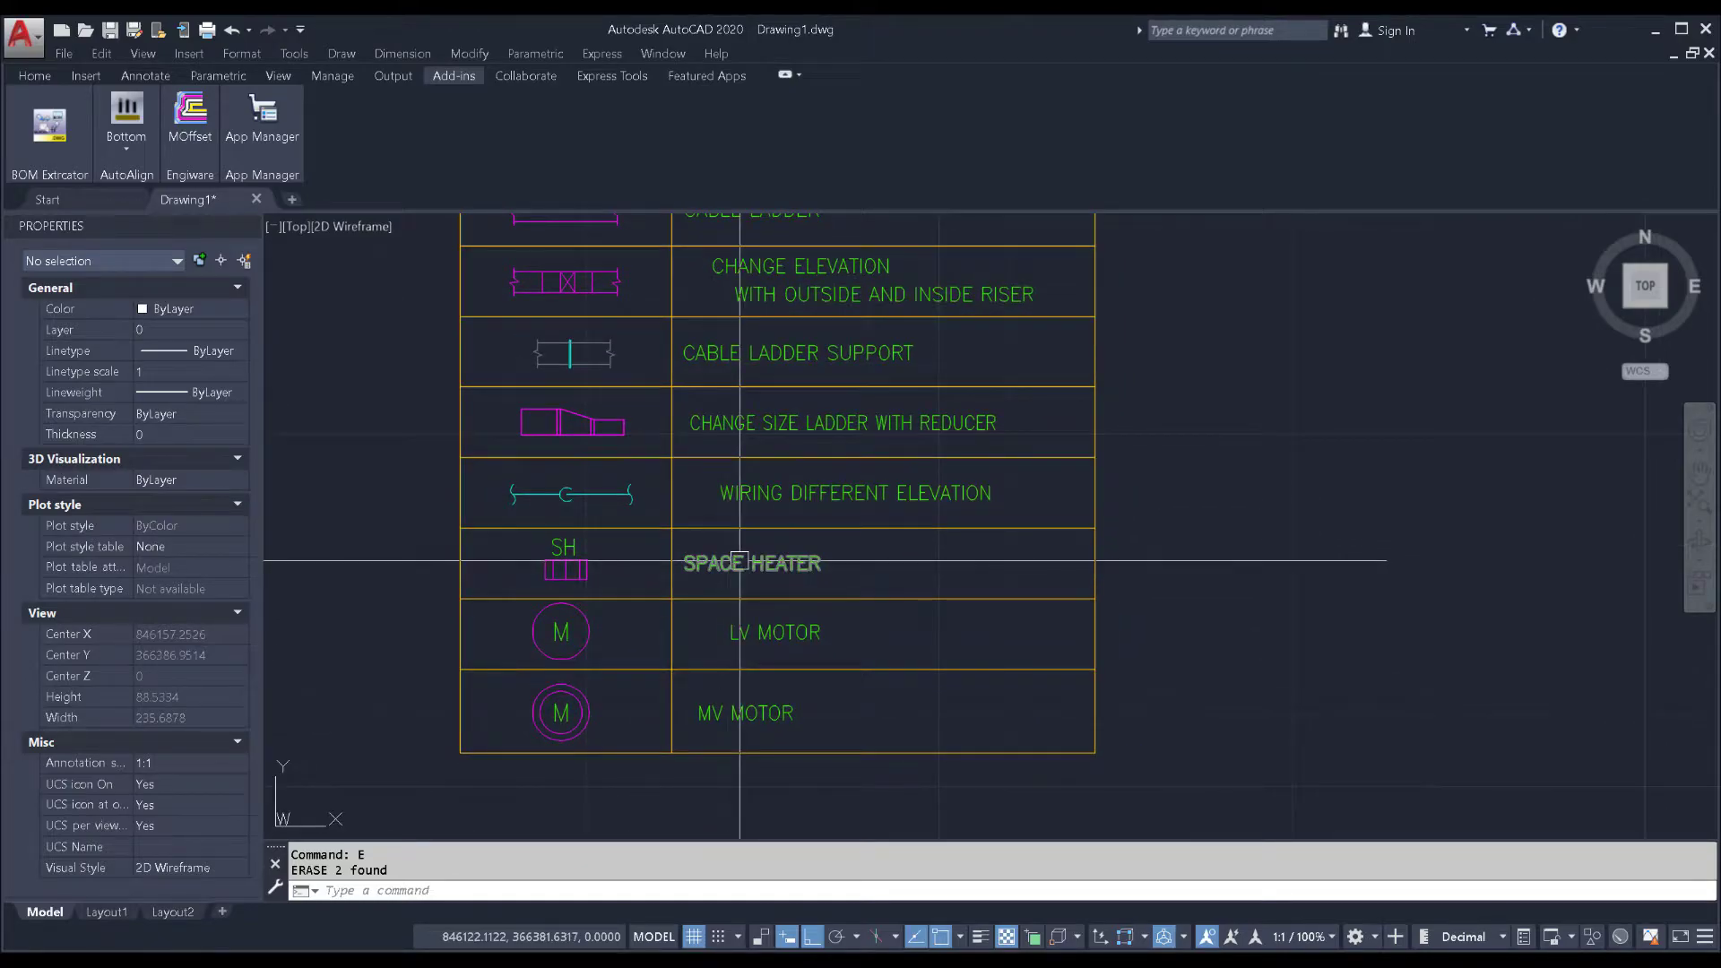
mouse_move(751, 562)
middle_drag(763, 522, 777, 597)
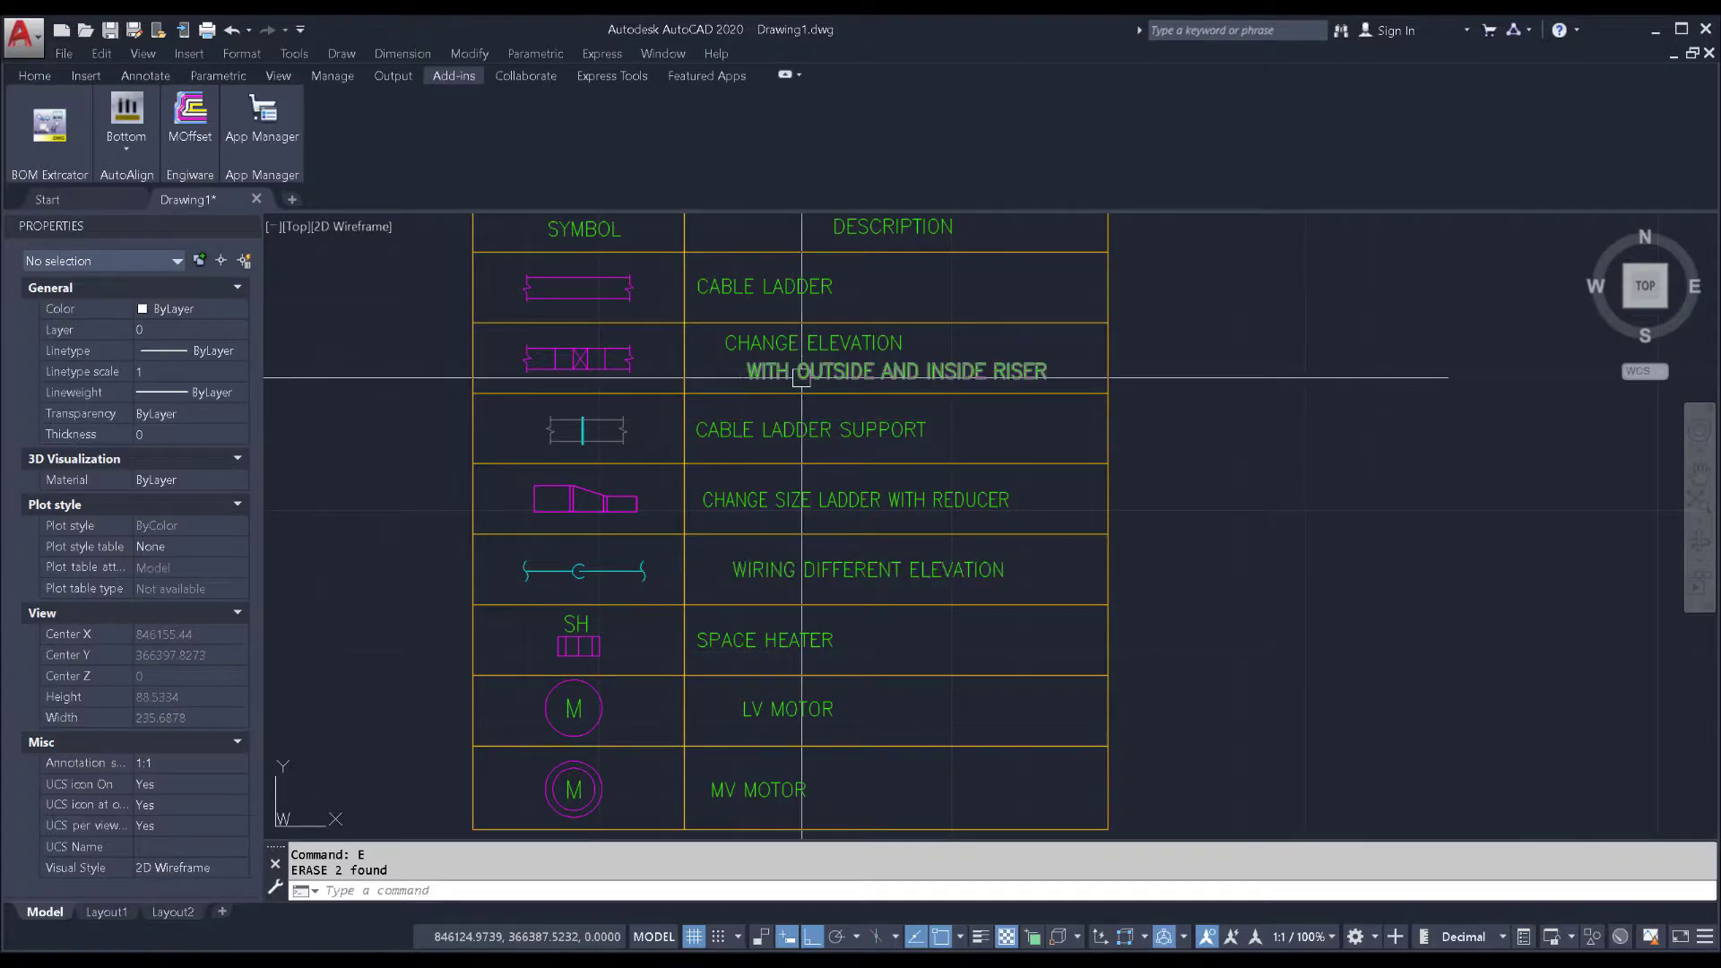
middle_drag(767, 473, 771, 476)
scroll(767, 471, down, 2)
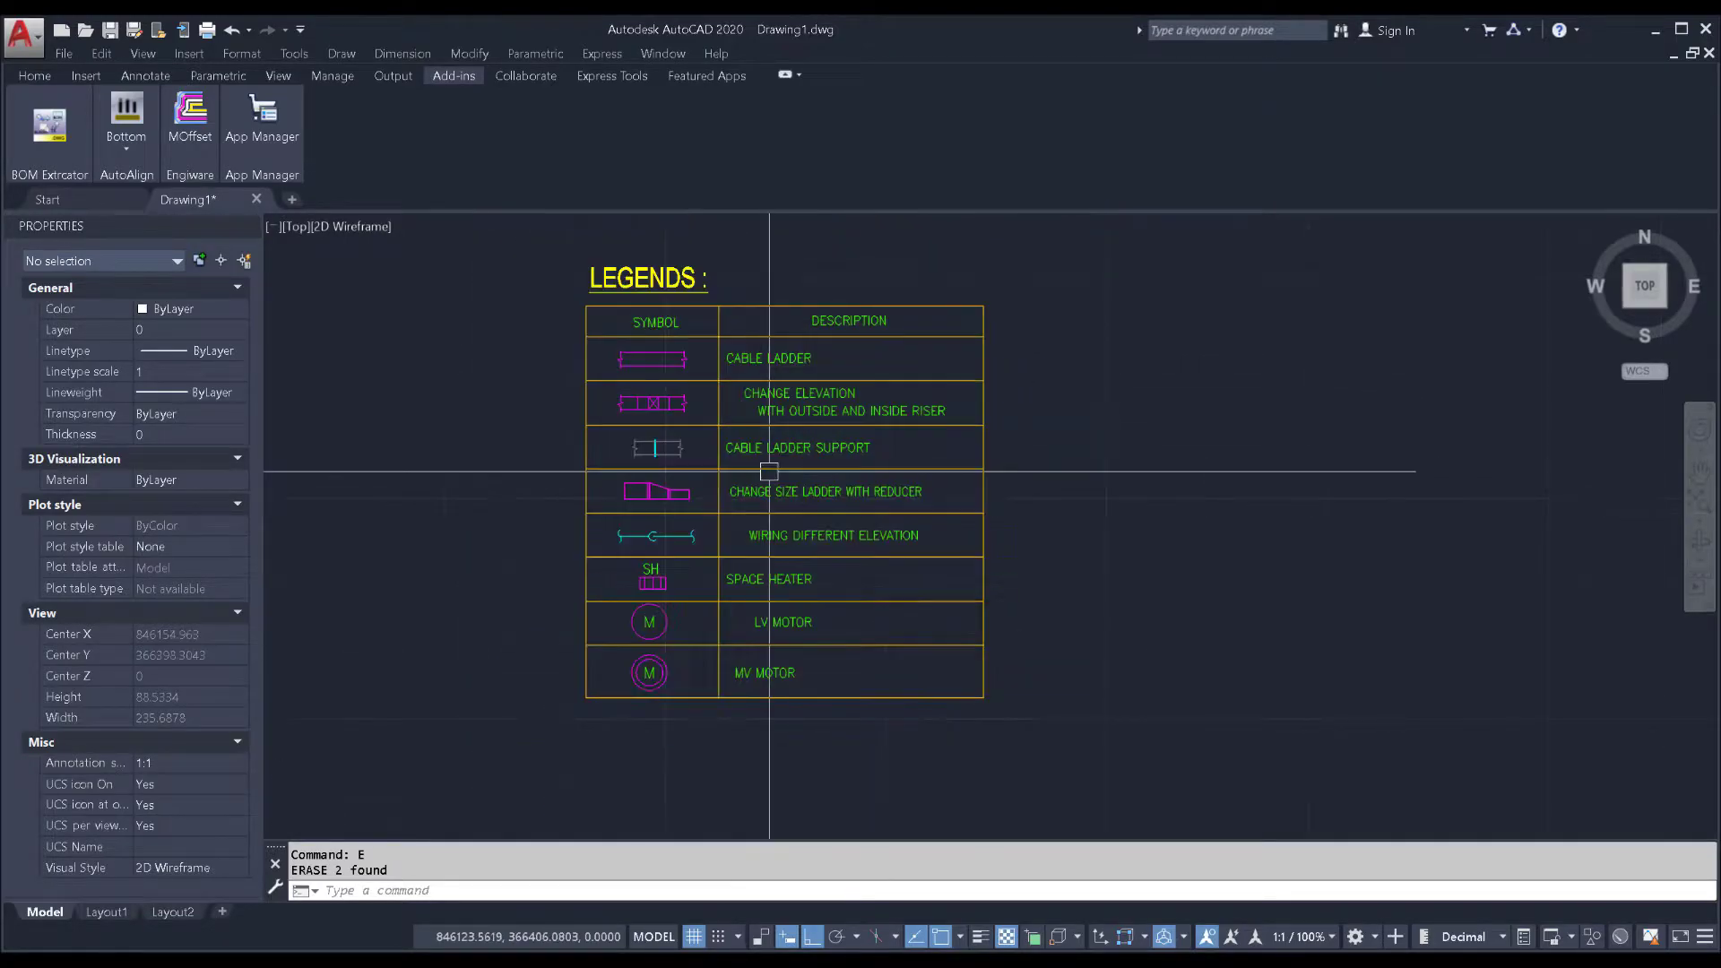
scroll(762, 464, down, 1)
scroll(751, 453, up, 2)
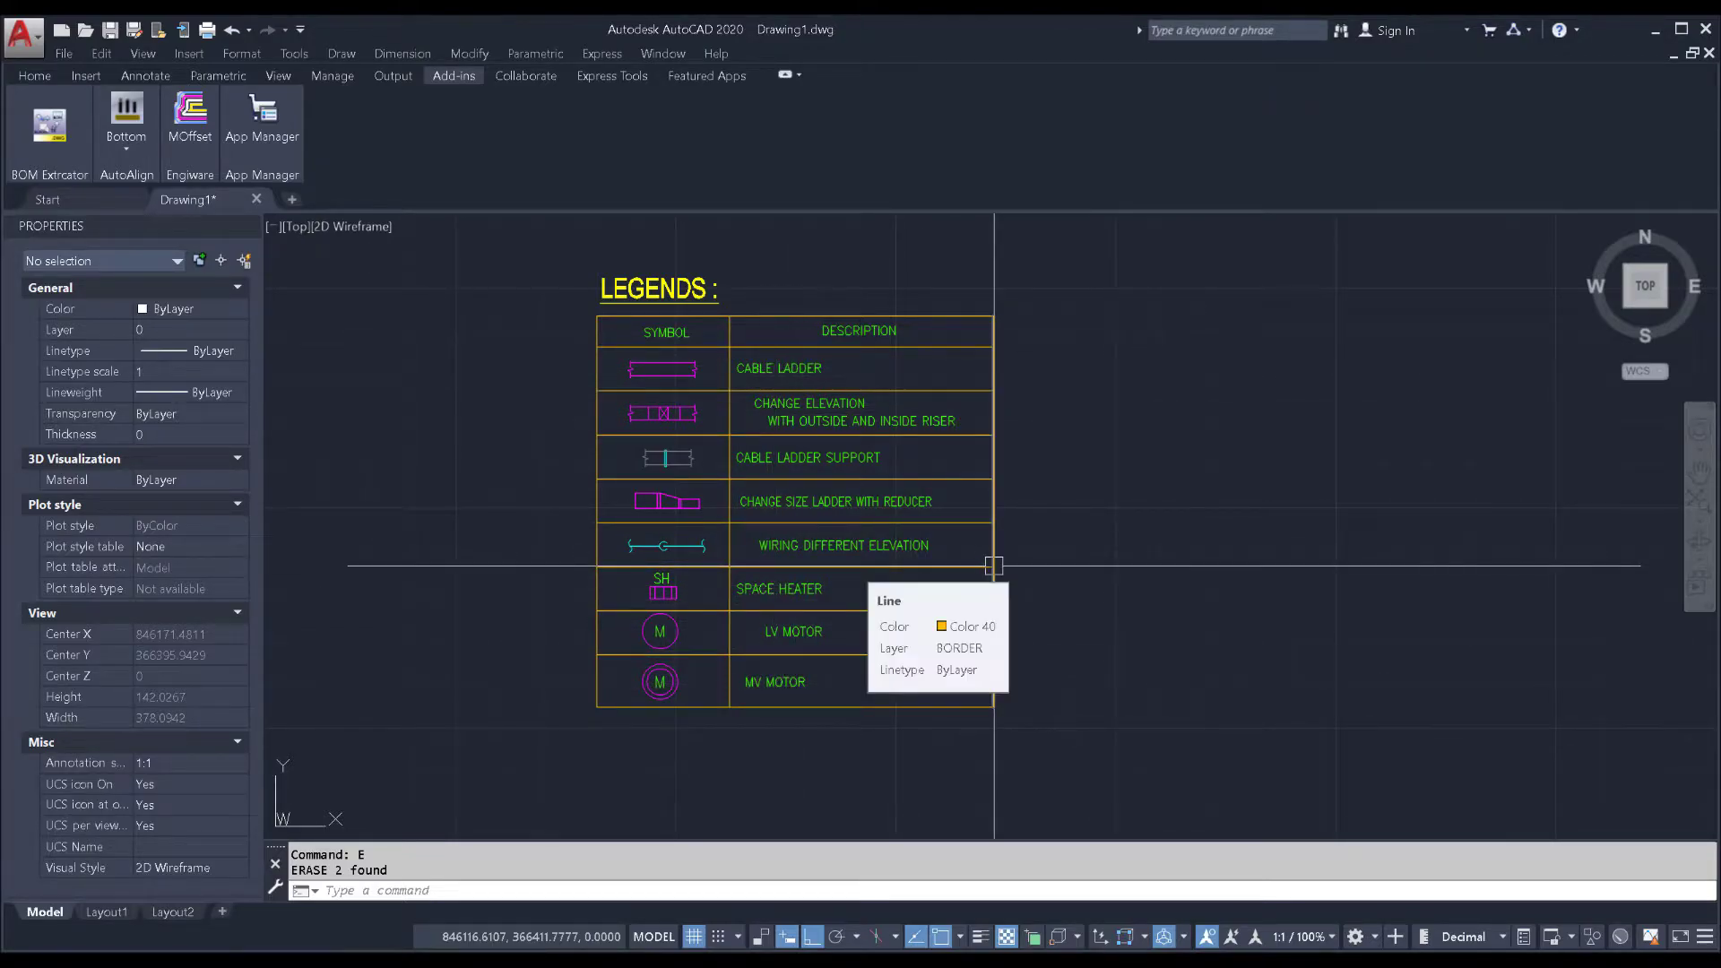
middle_drag(921, 574, 957, 588)
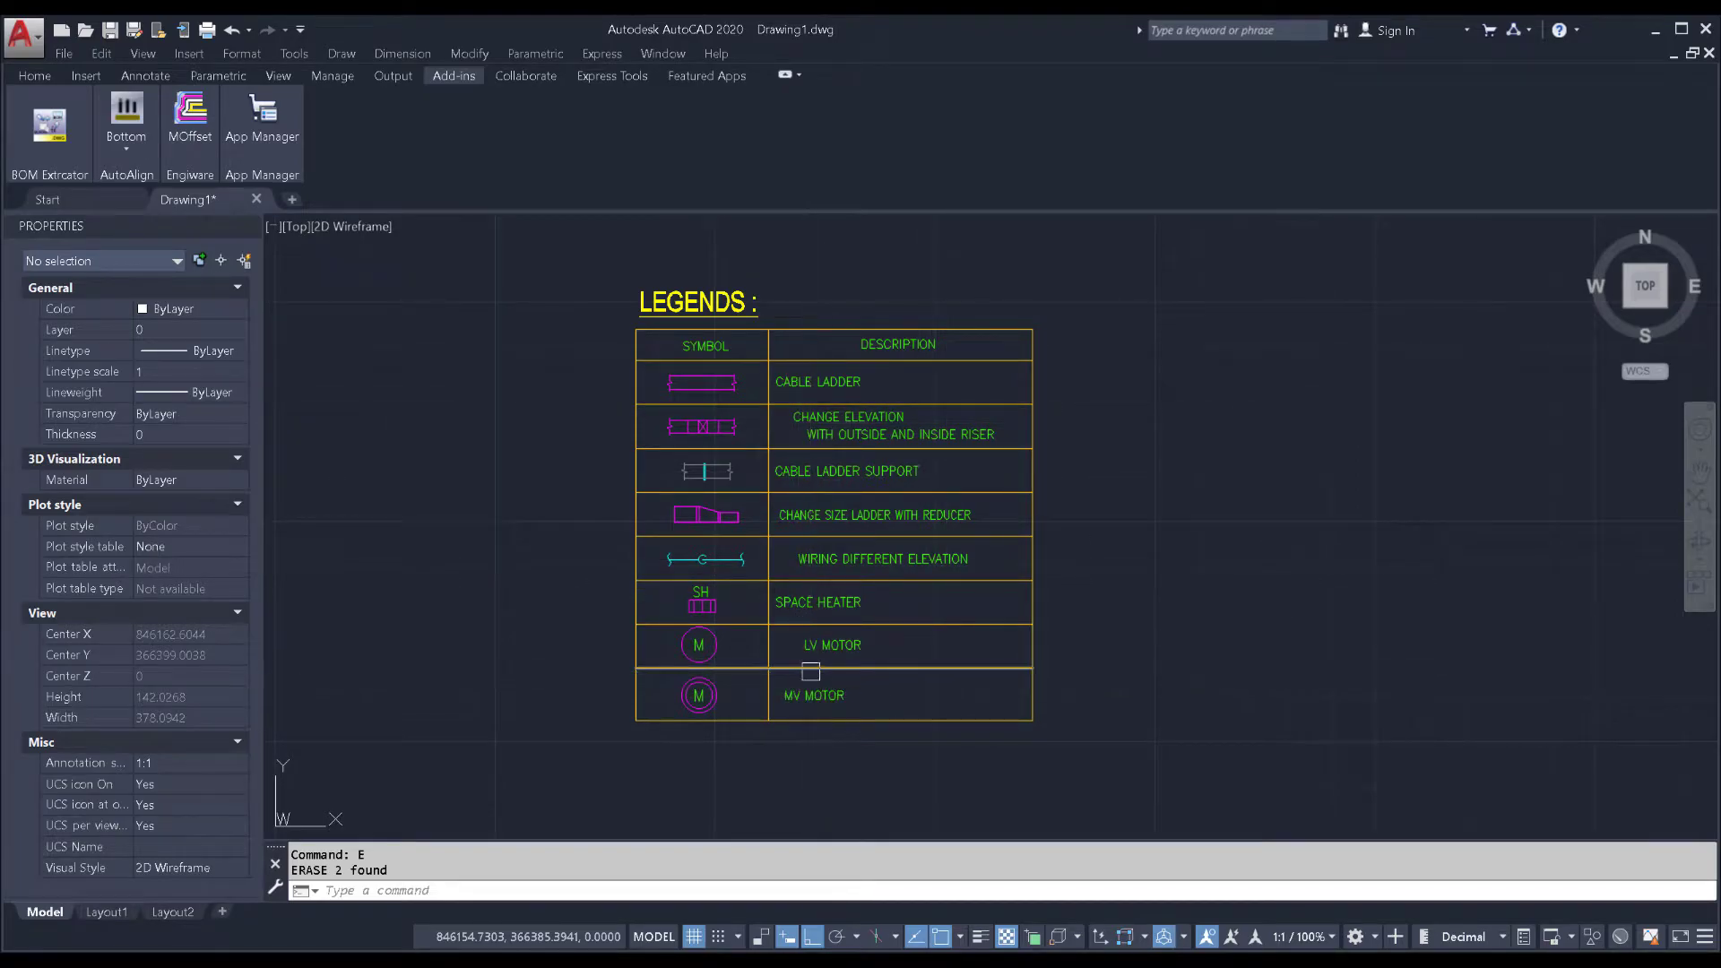
text(l)
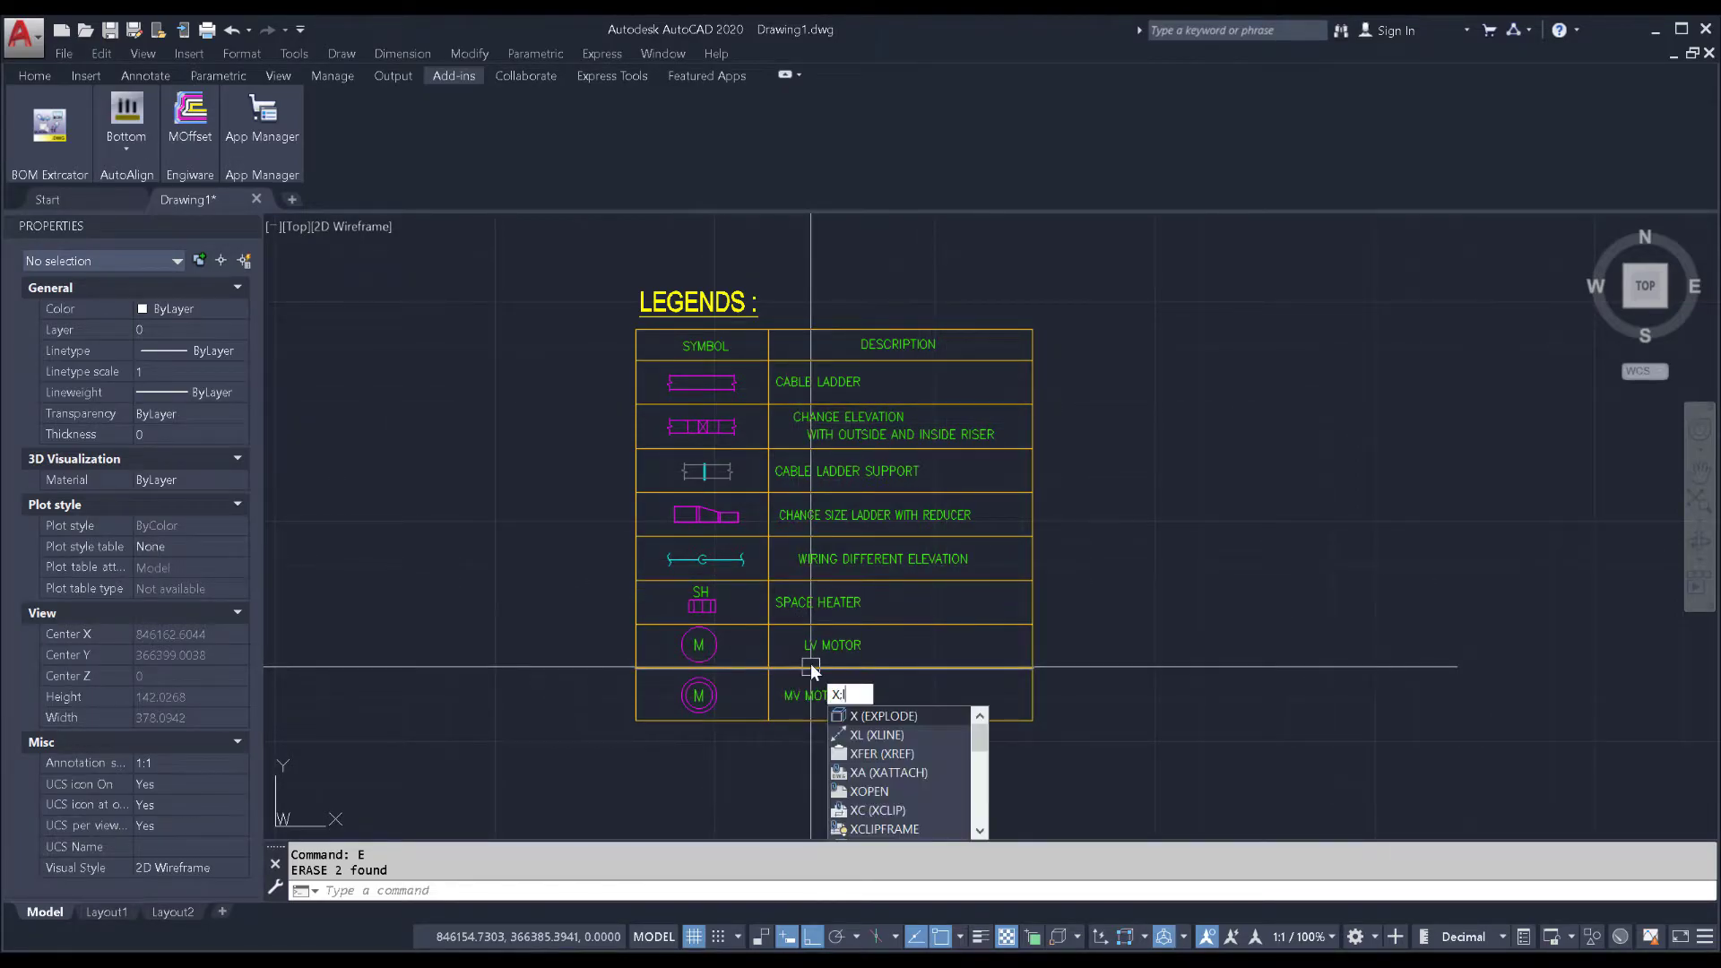
key(Return)
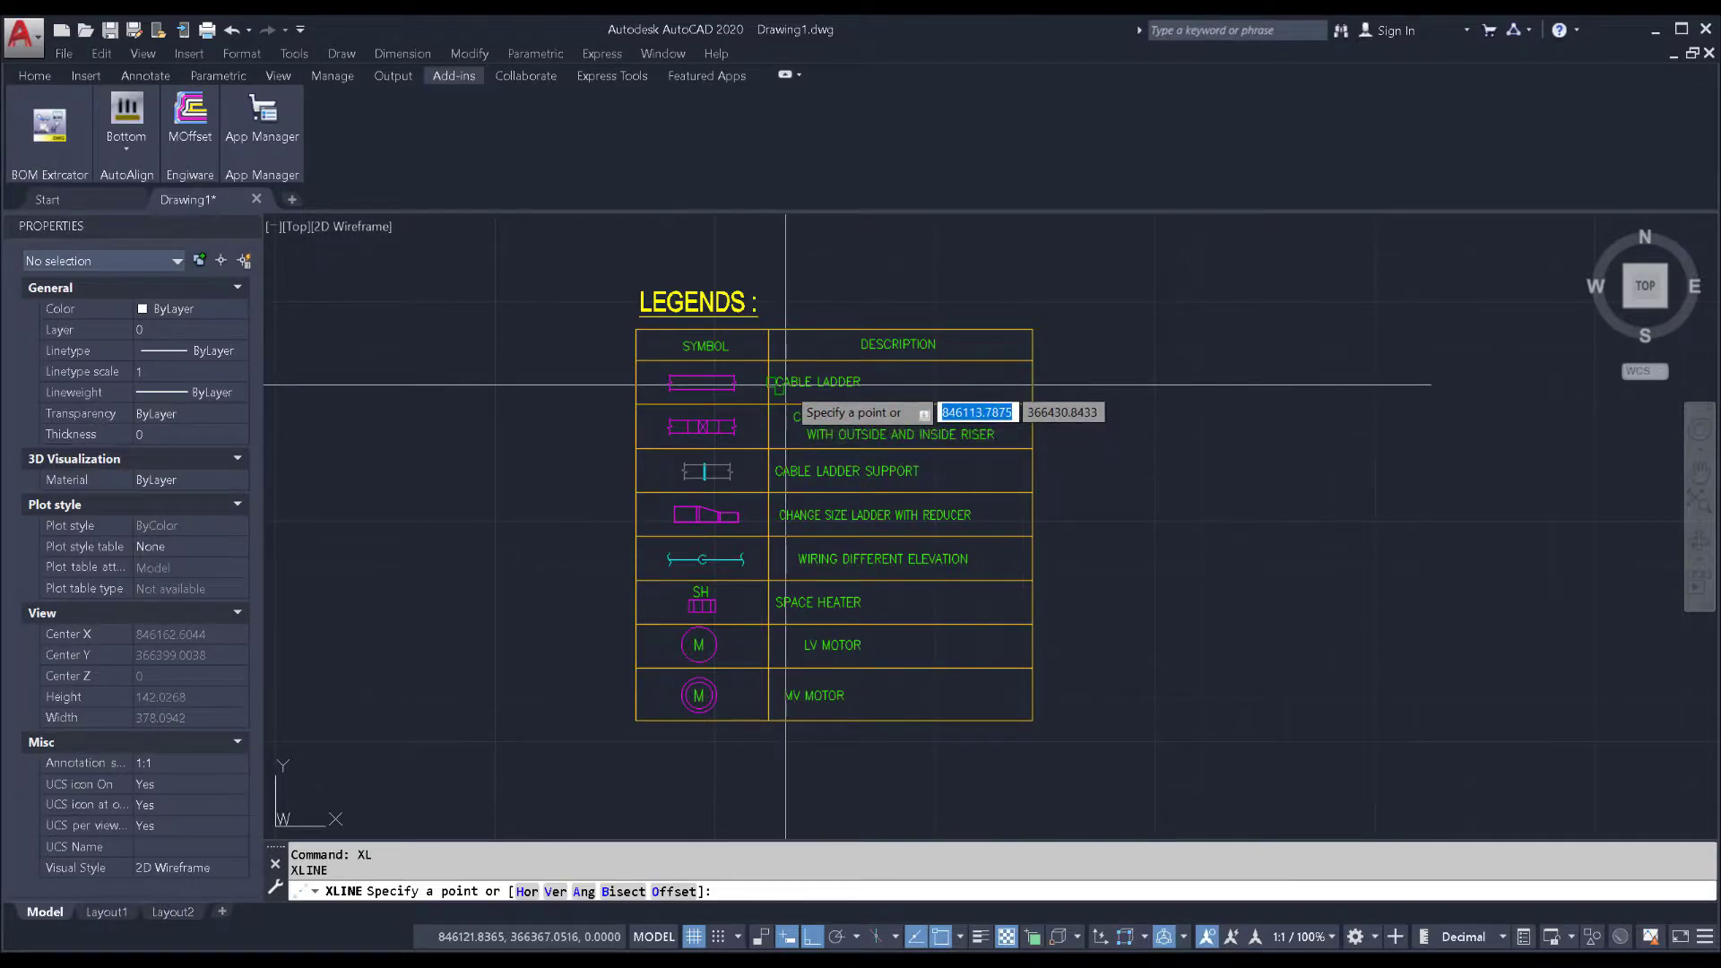
click(776, 386)
click(776, 802)
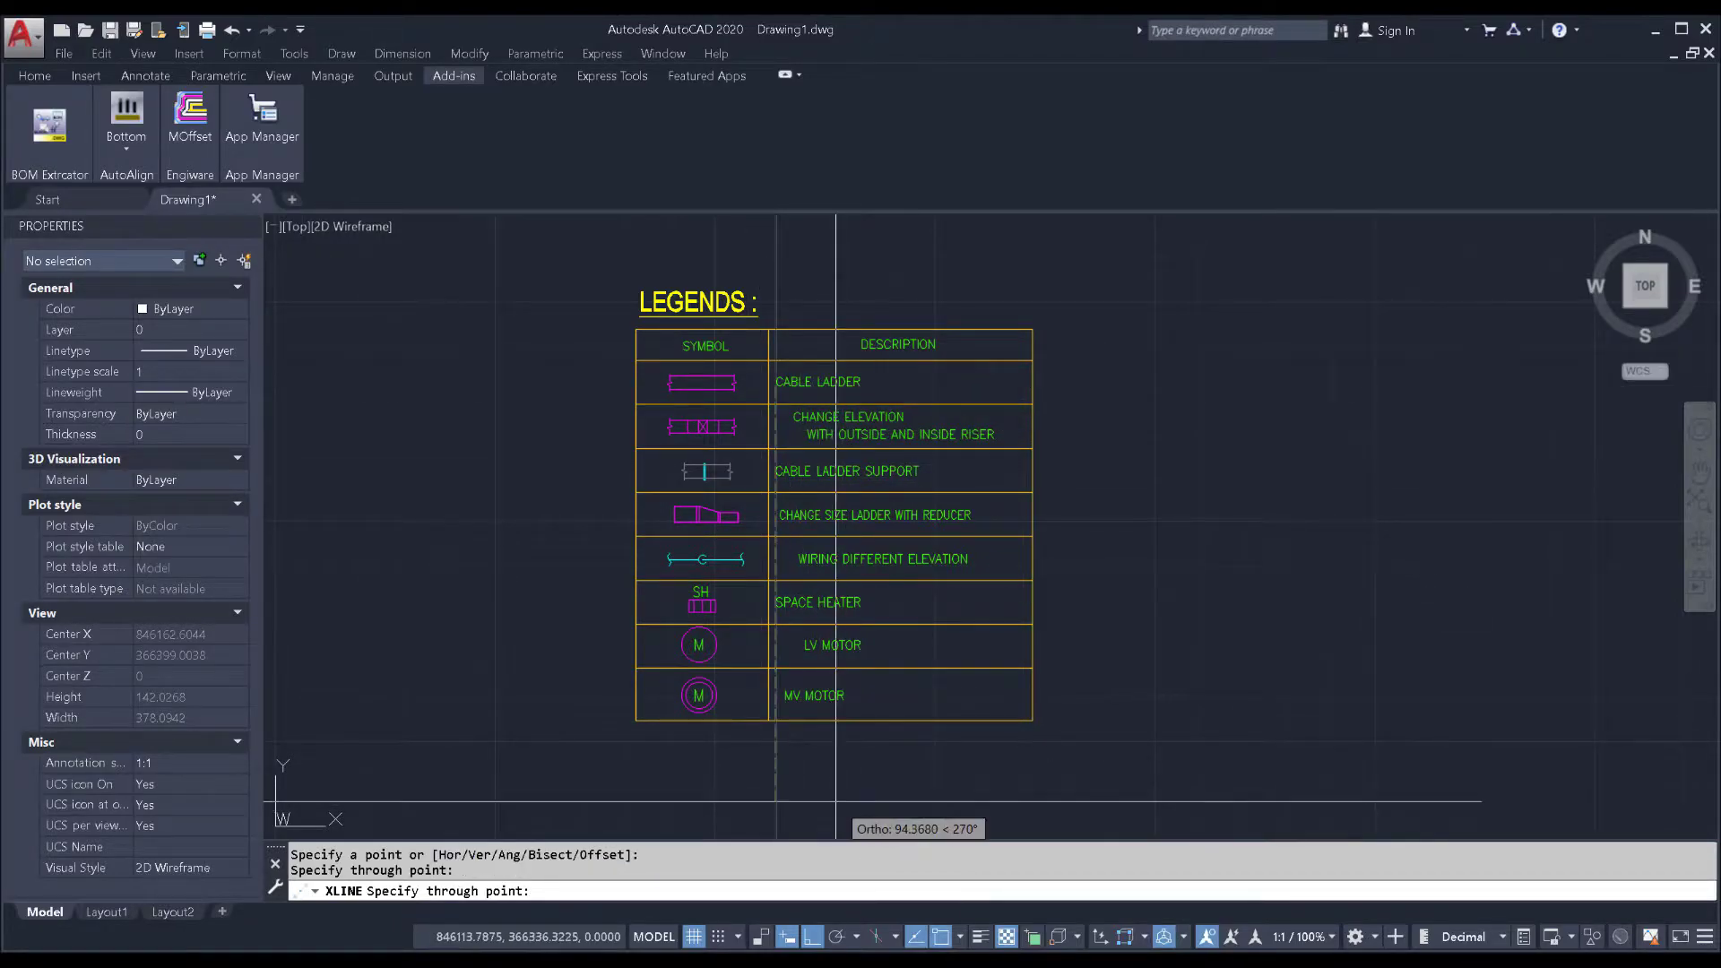
key(Return)
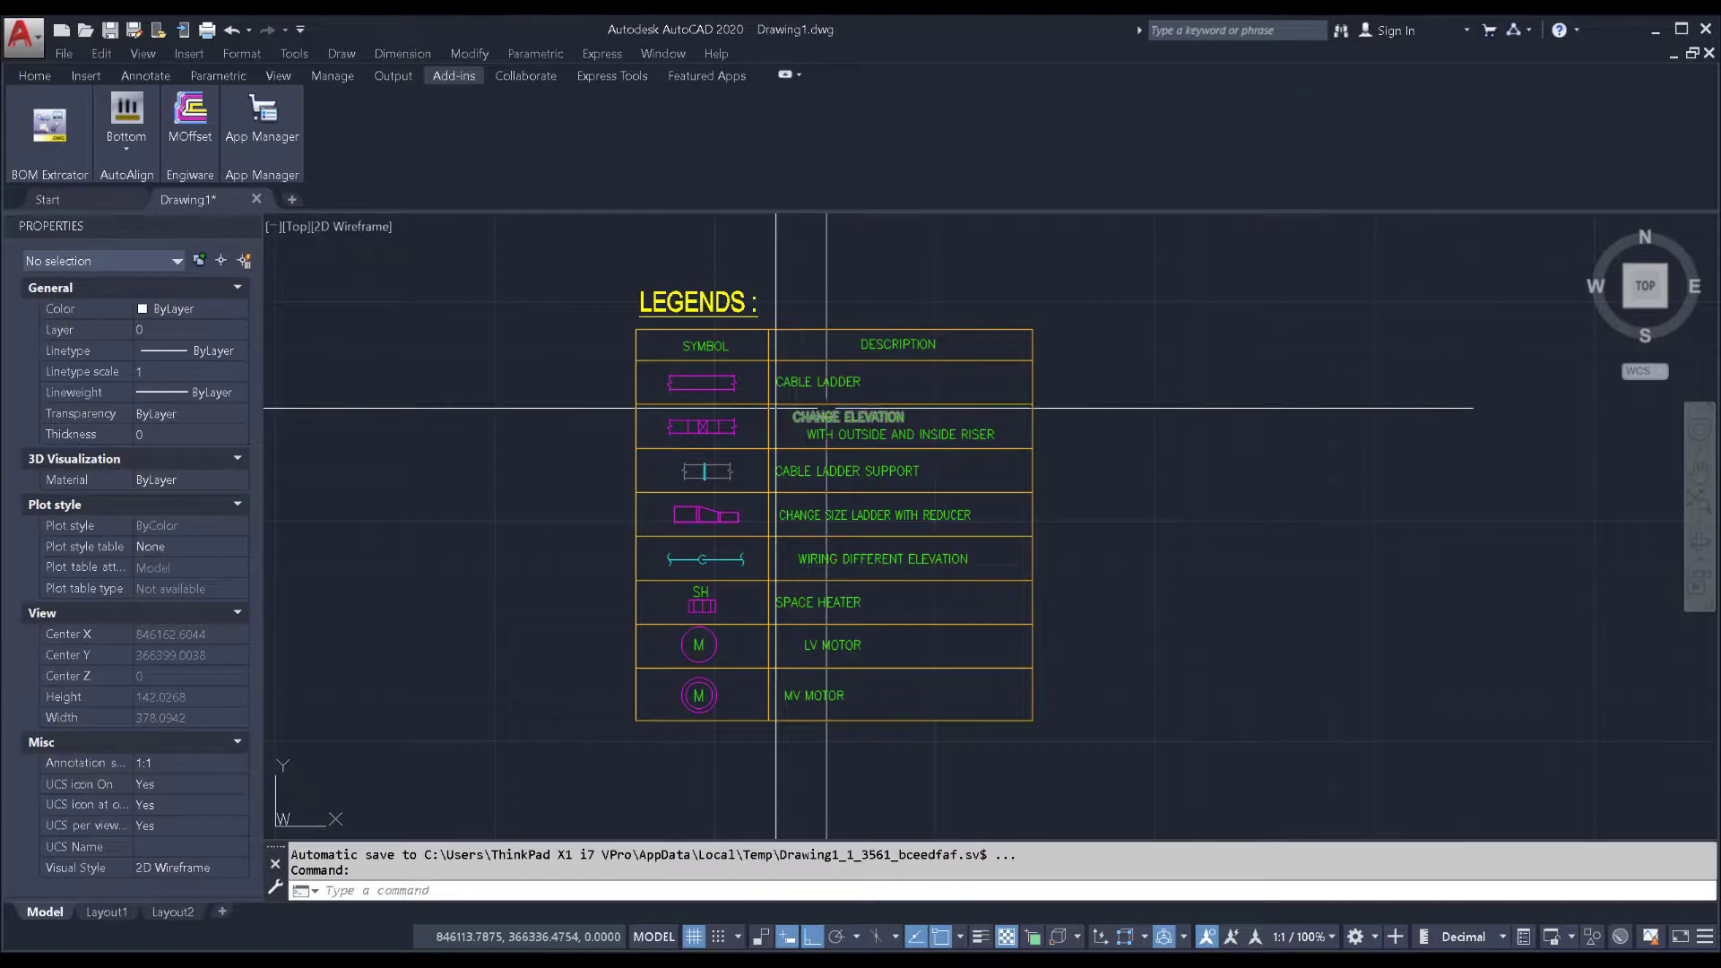
Grip-stretch the two CHANGE ELEVATION text lines left onto the construction line
click(825, 418)
click(834, 435)
click(793, 421)
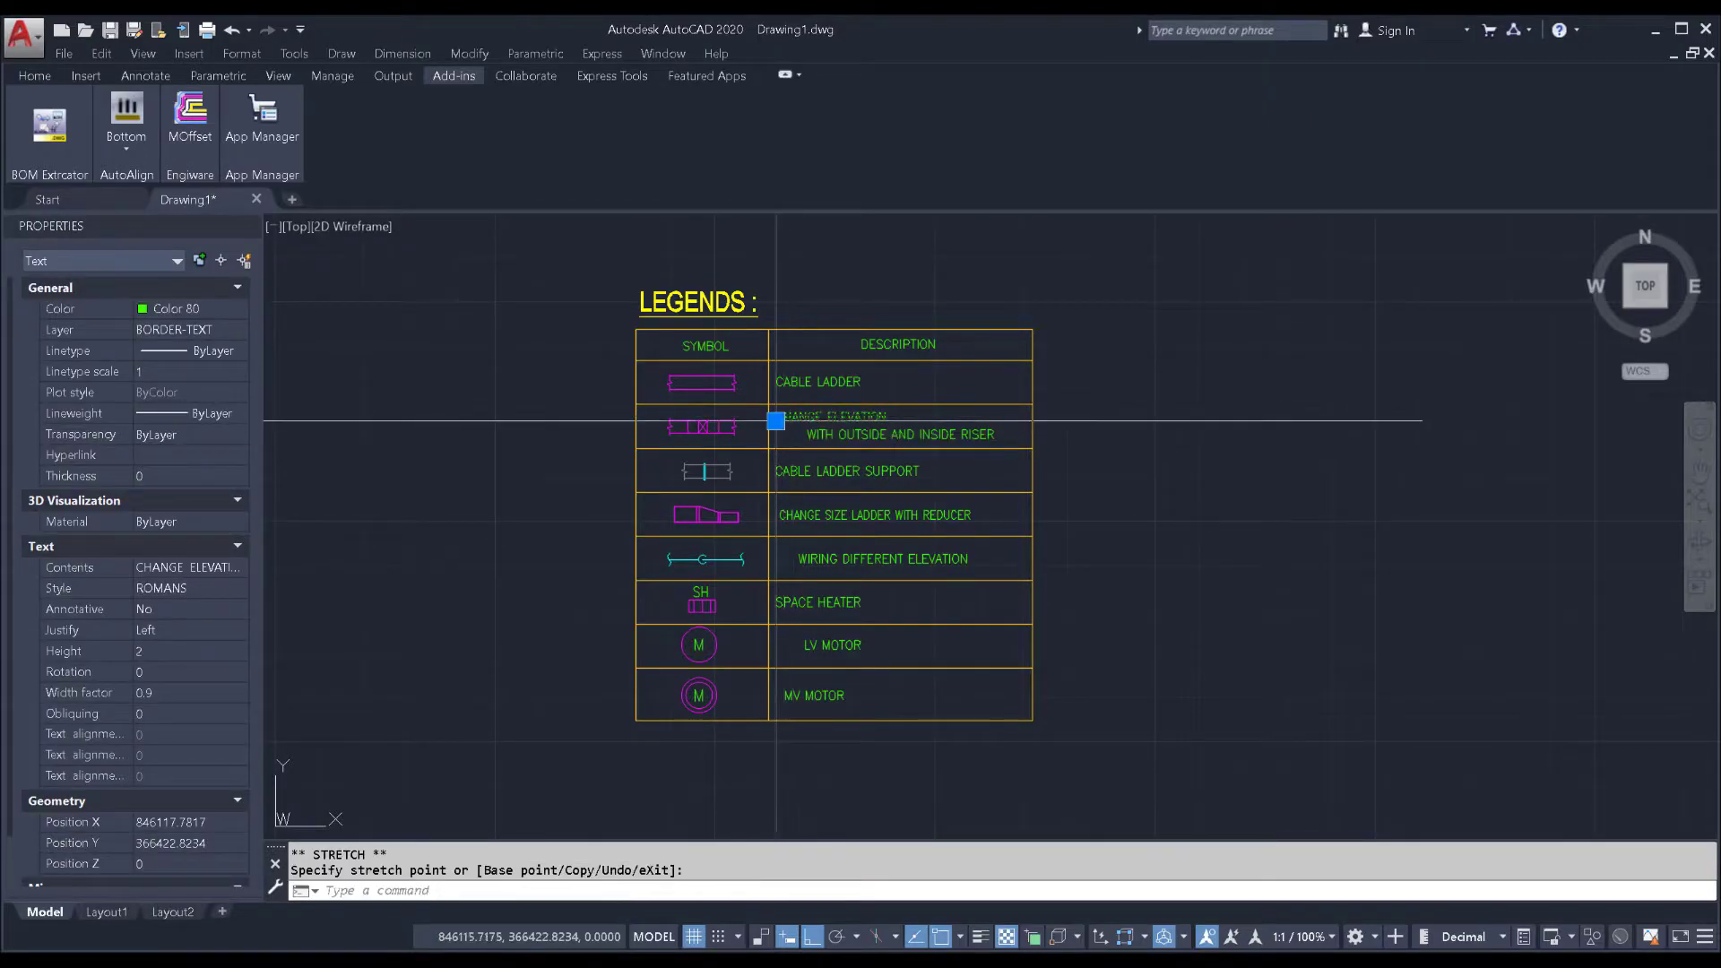
key(Escape)
click(806, 438)
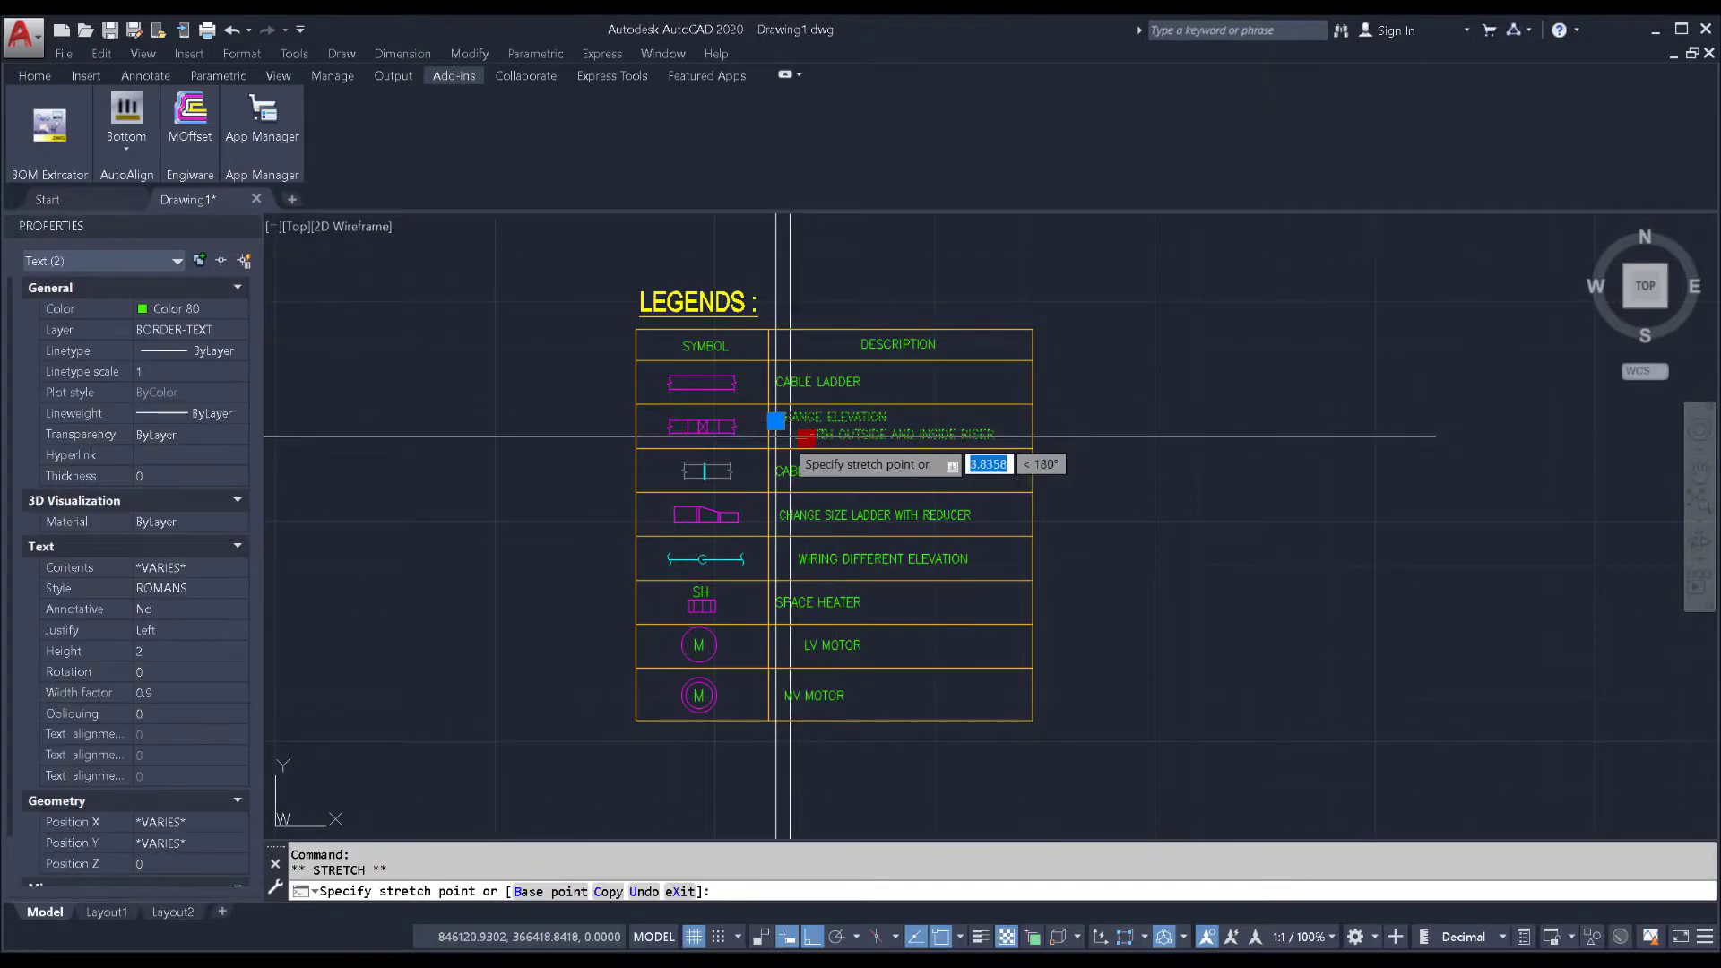
click(777, 436)
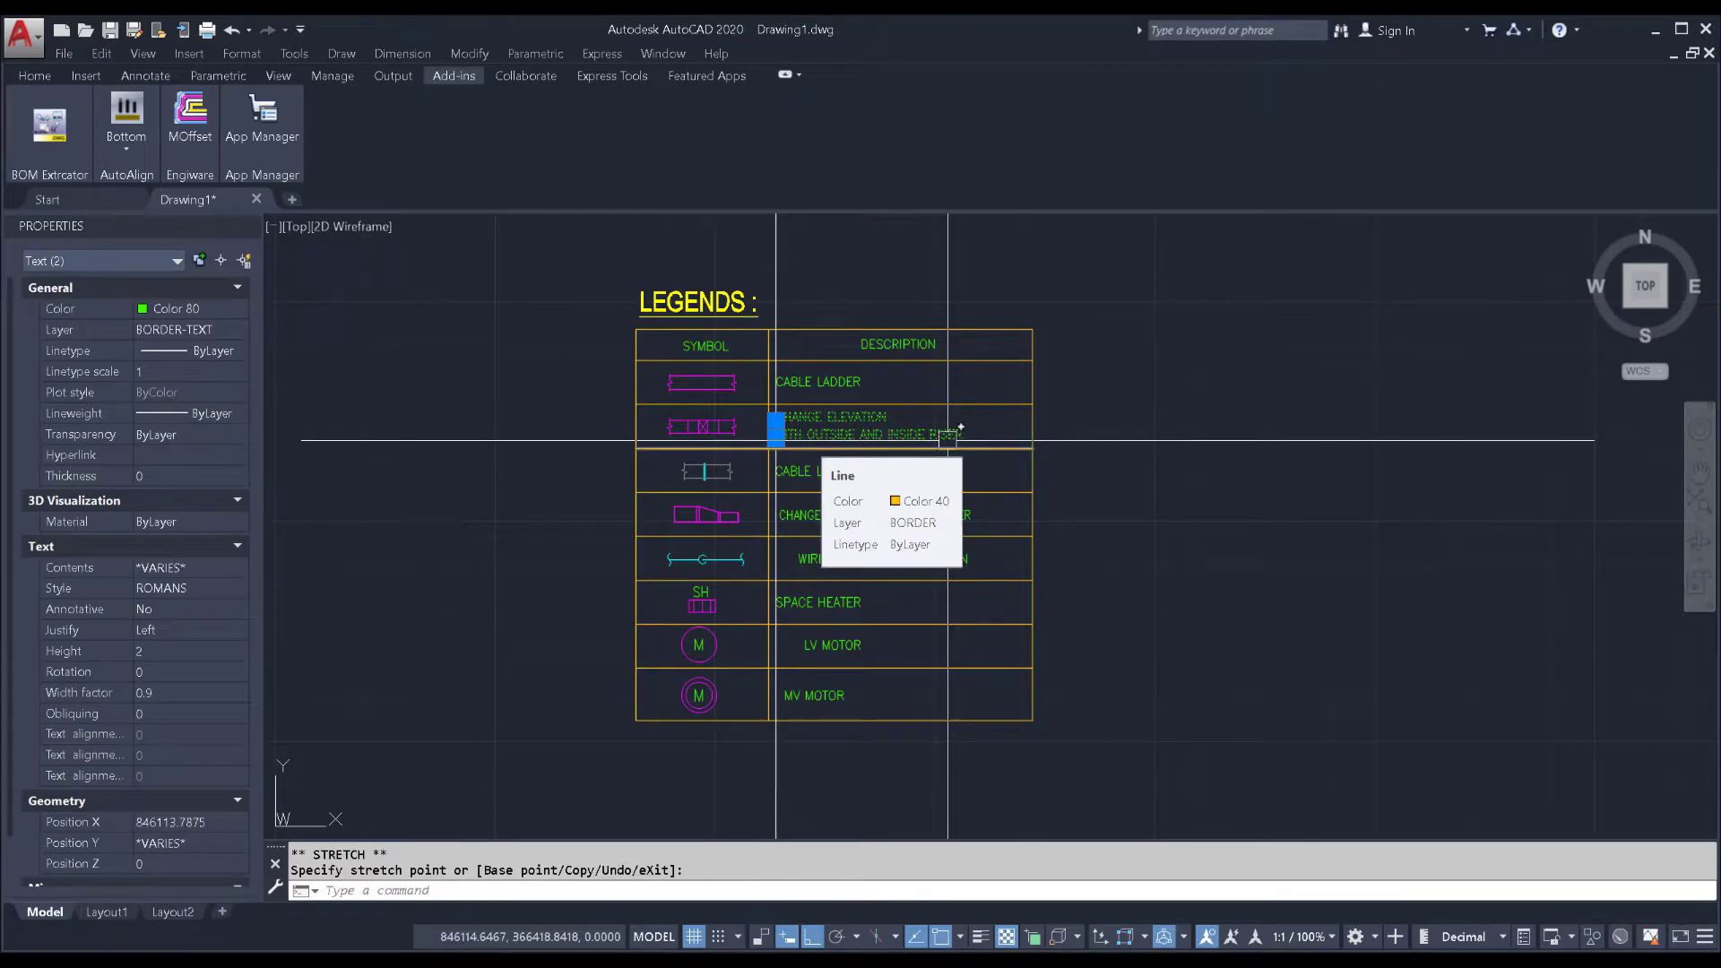
key(Escape)
Erase the construction line, then undo three times to restore it and the original text positions
click(776, 269)
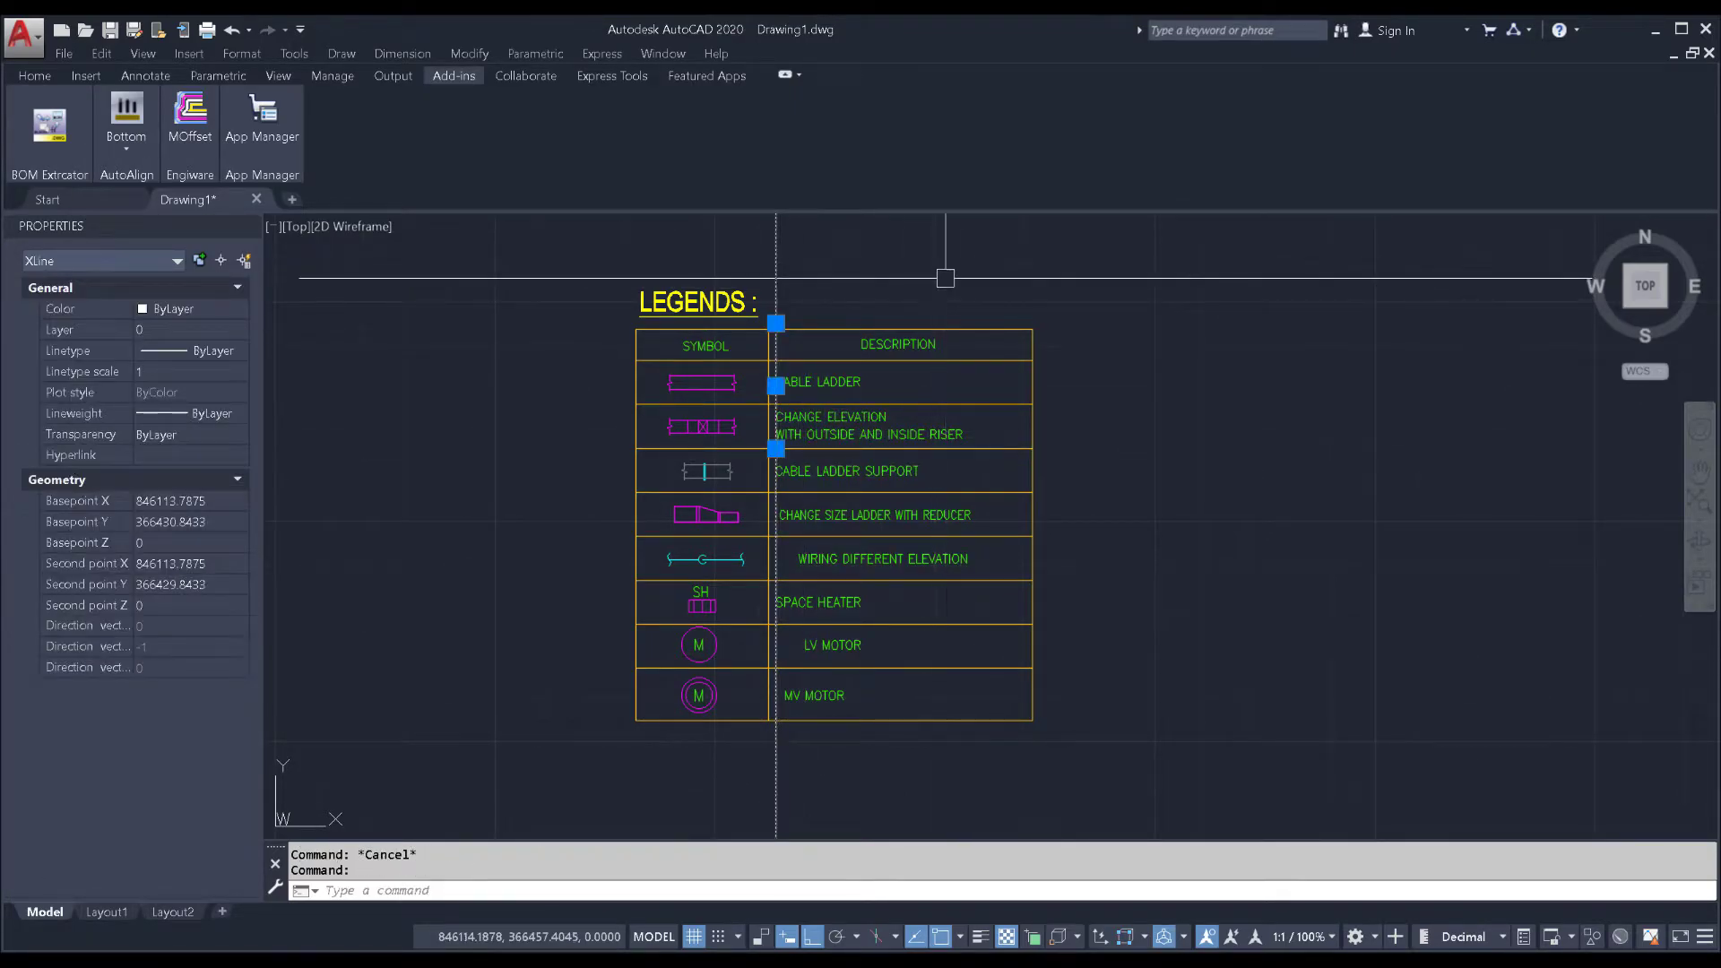
text(e)
key(Return)
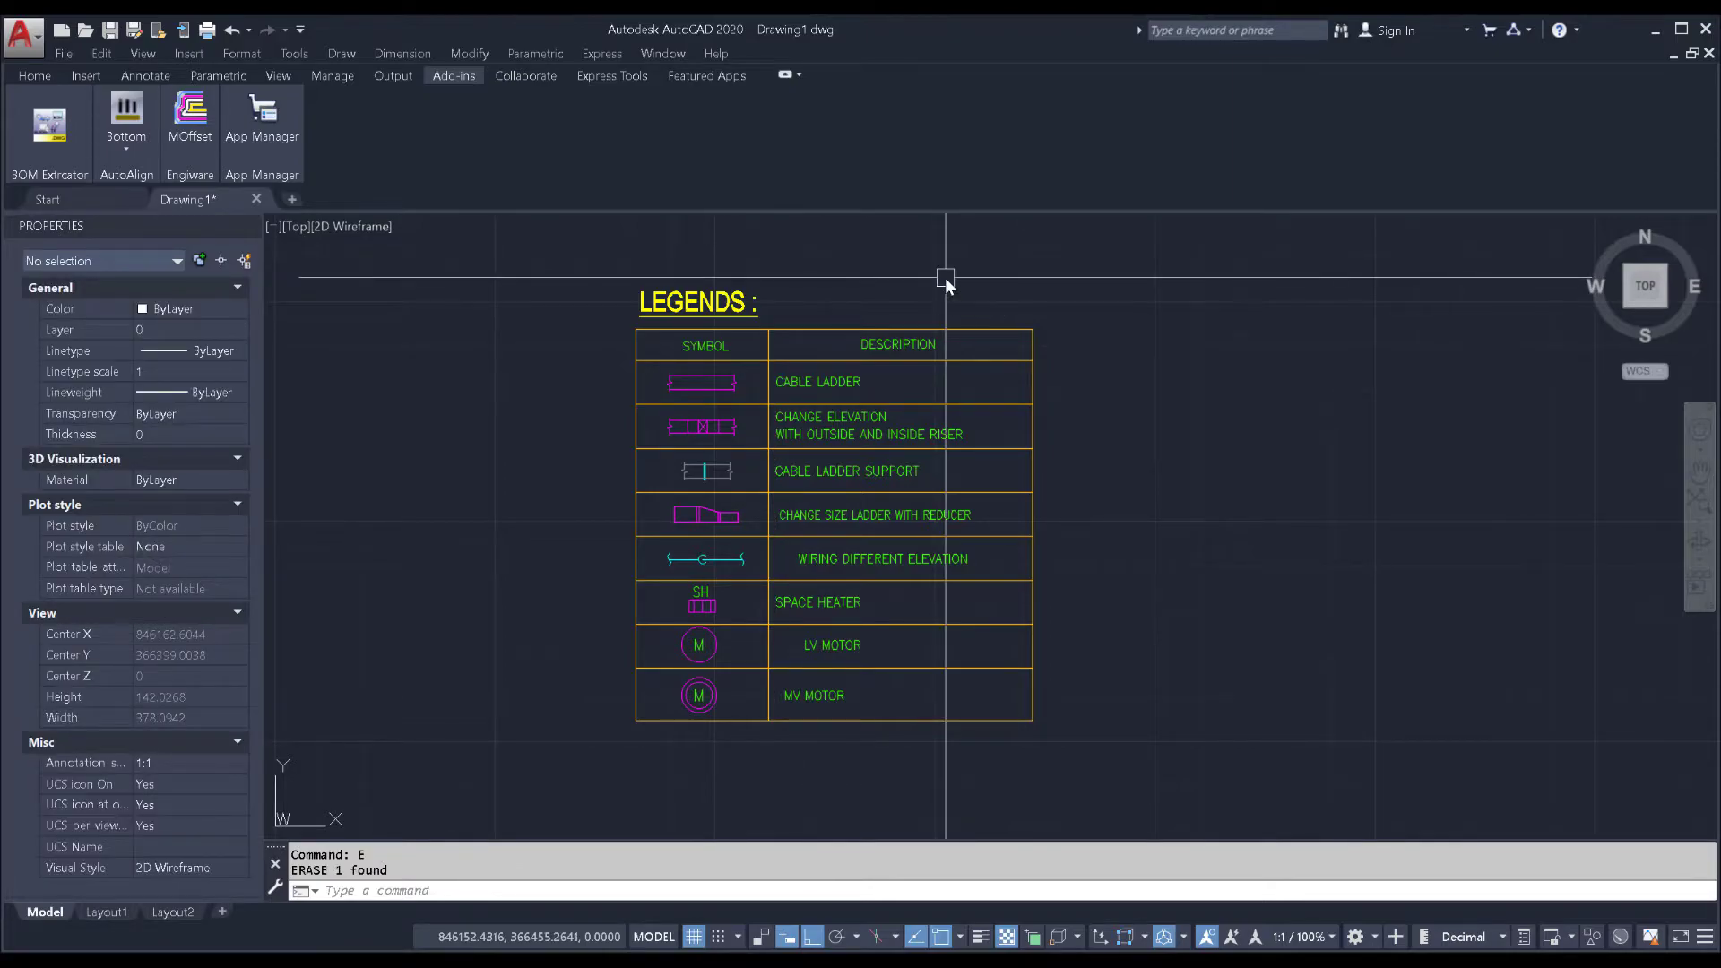
text(u)
key(Return)
text(u)
key(Return)
text(u)
key(Return)
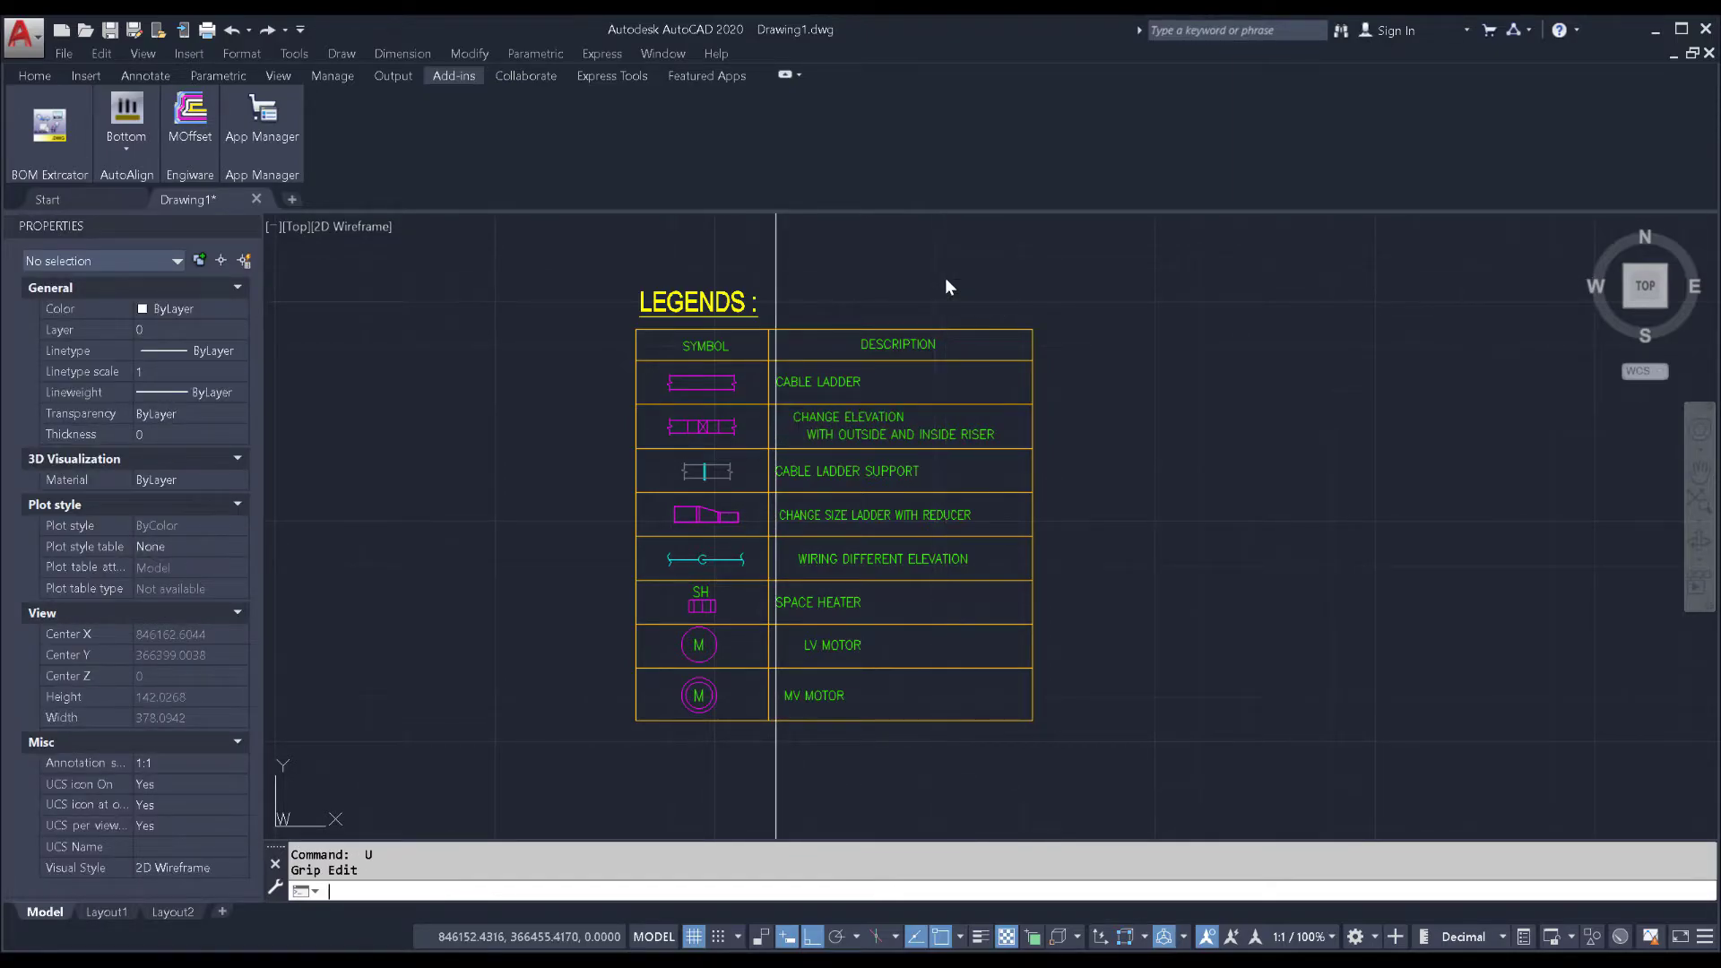
text(u)
key(Return)
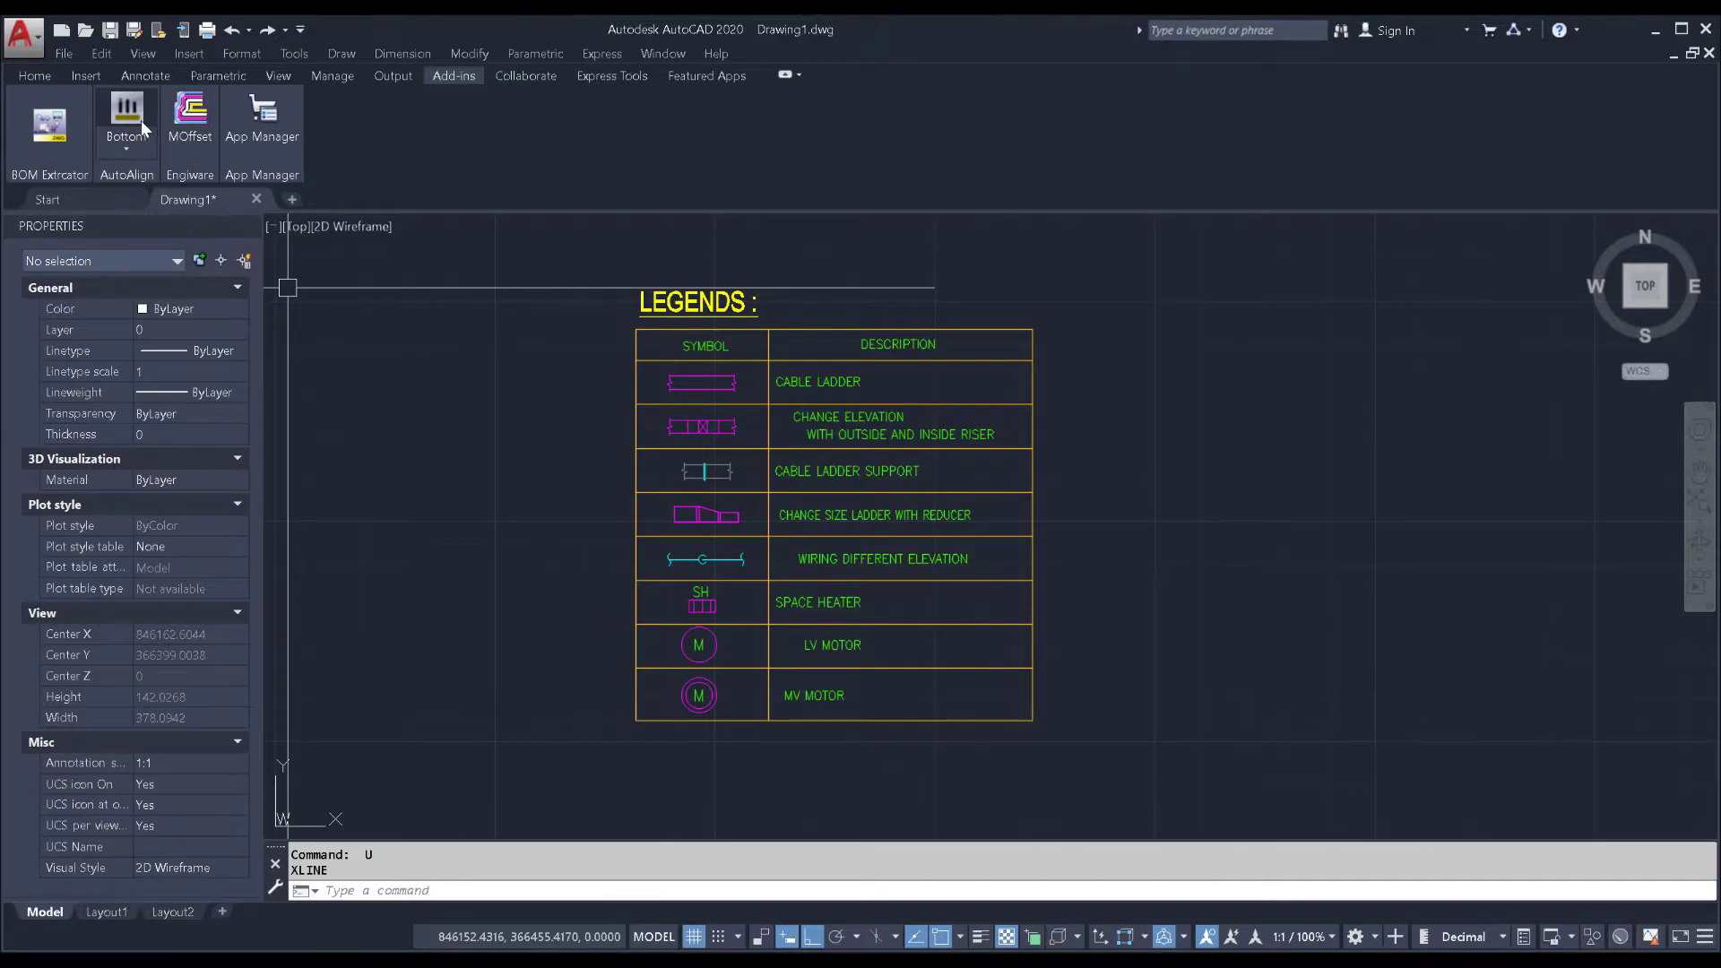
Review the installed add-on apps in App Manager, then close it
click(285, 125)
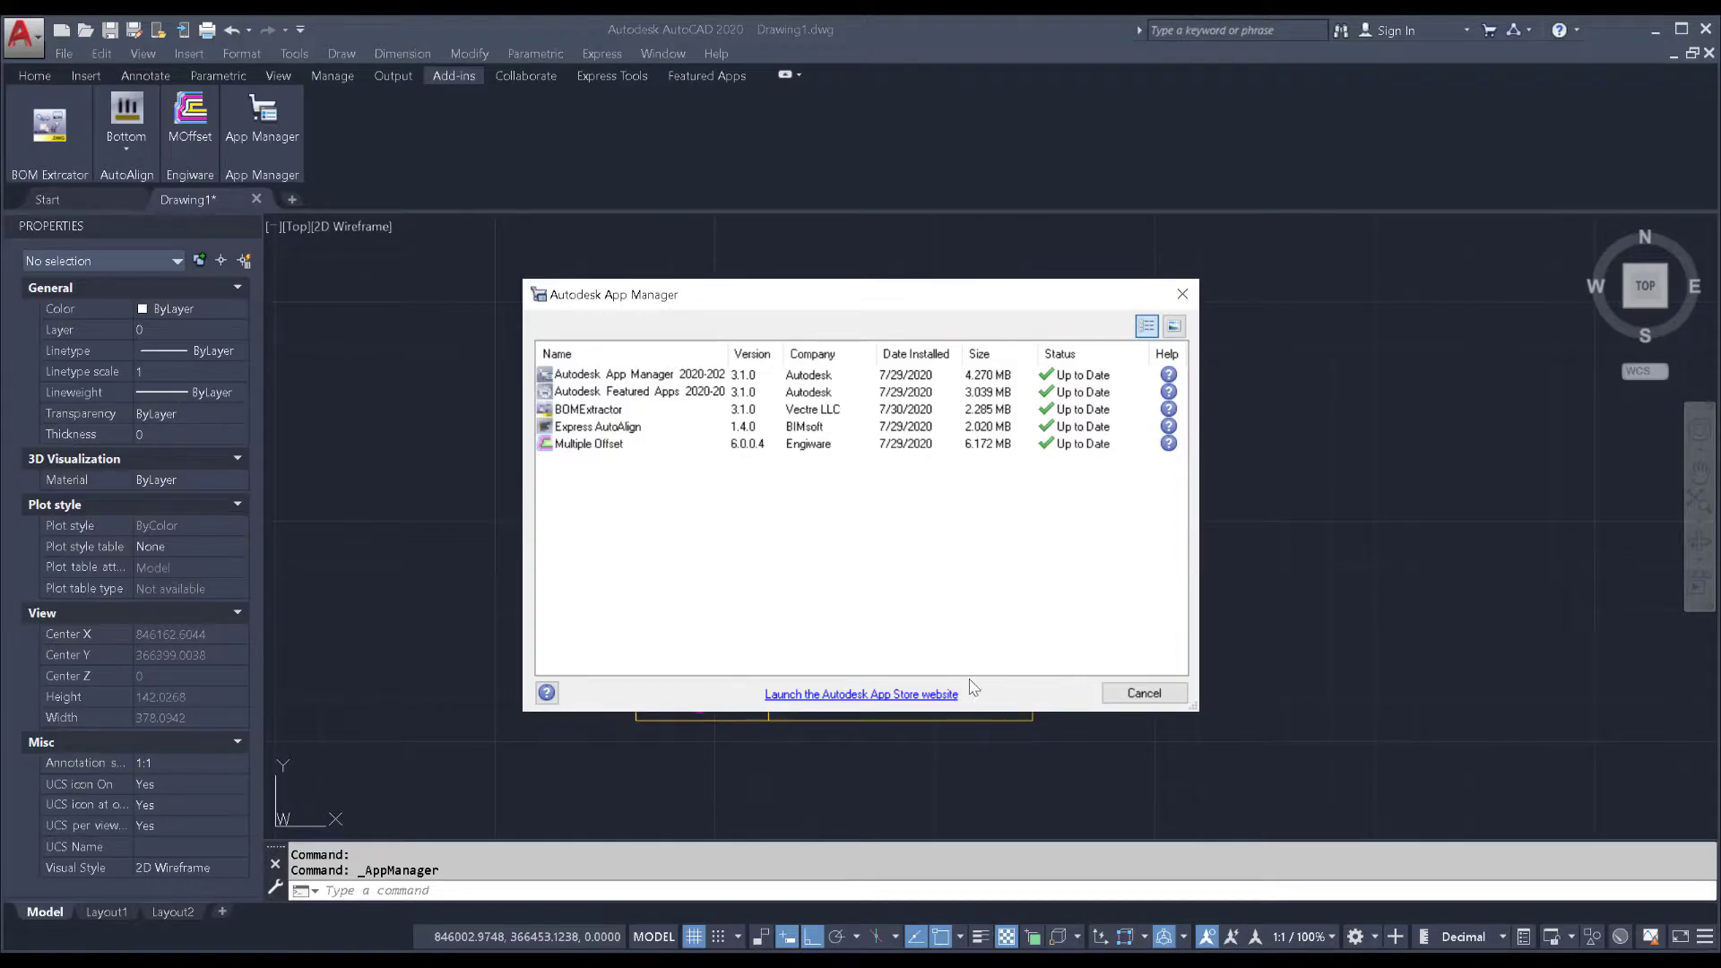
click(1182, 294)
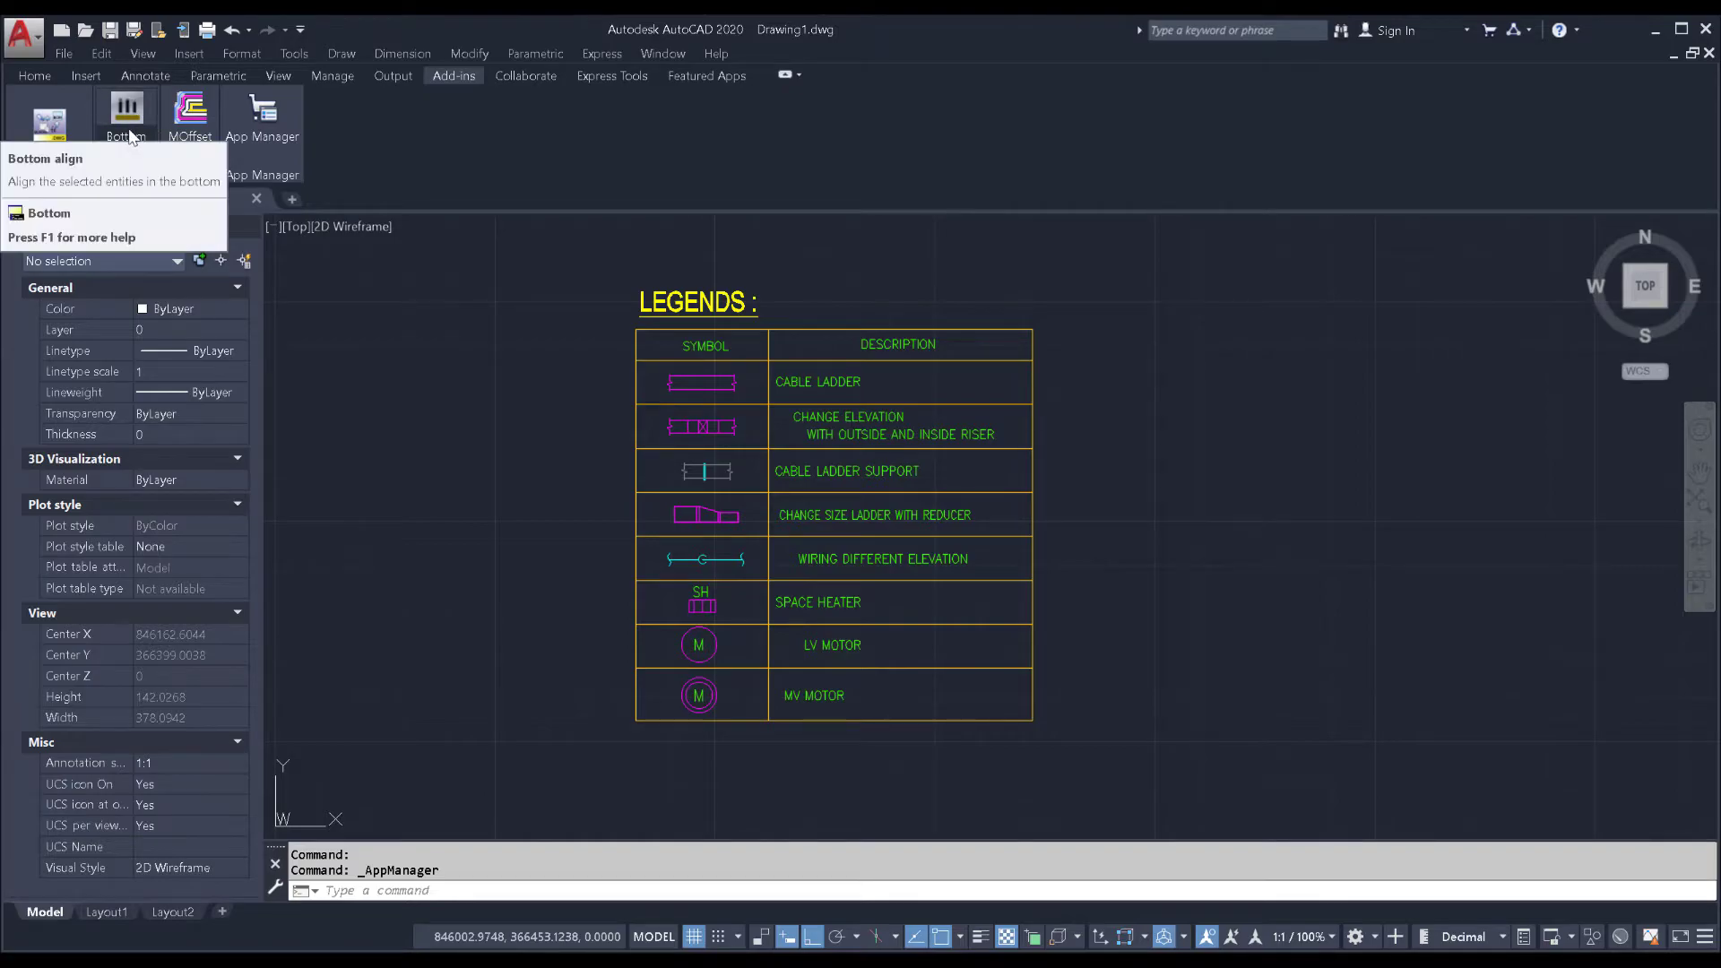
Window-select the nine description texts and left-align them with AutoAlign
middle_drag(750, 523, 653, 484)
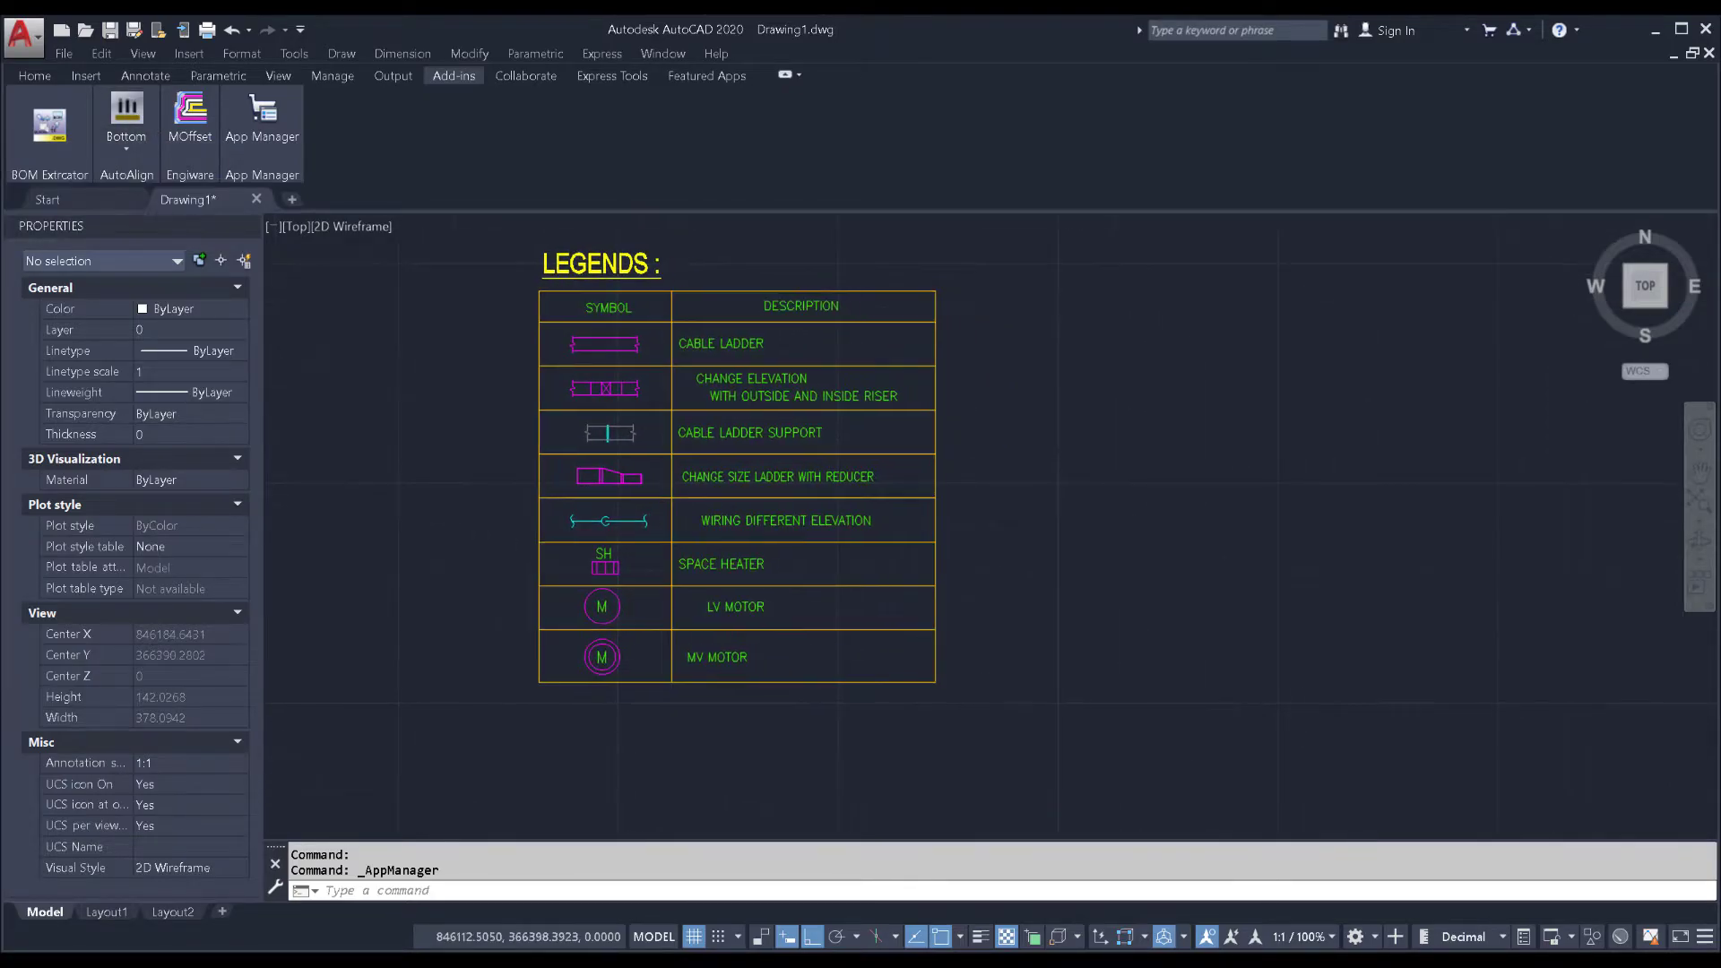
click(126, 109)
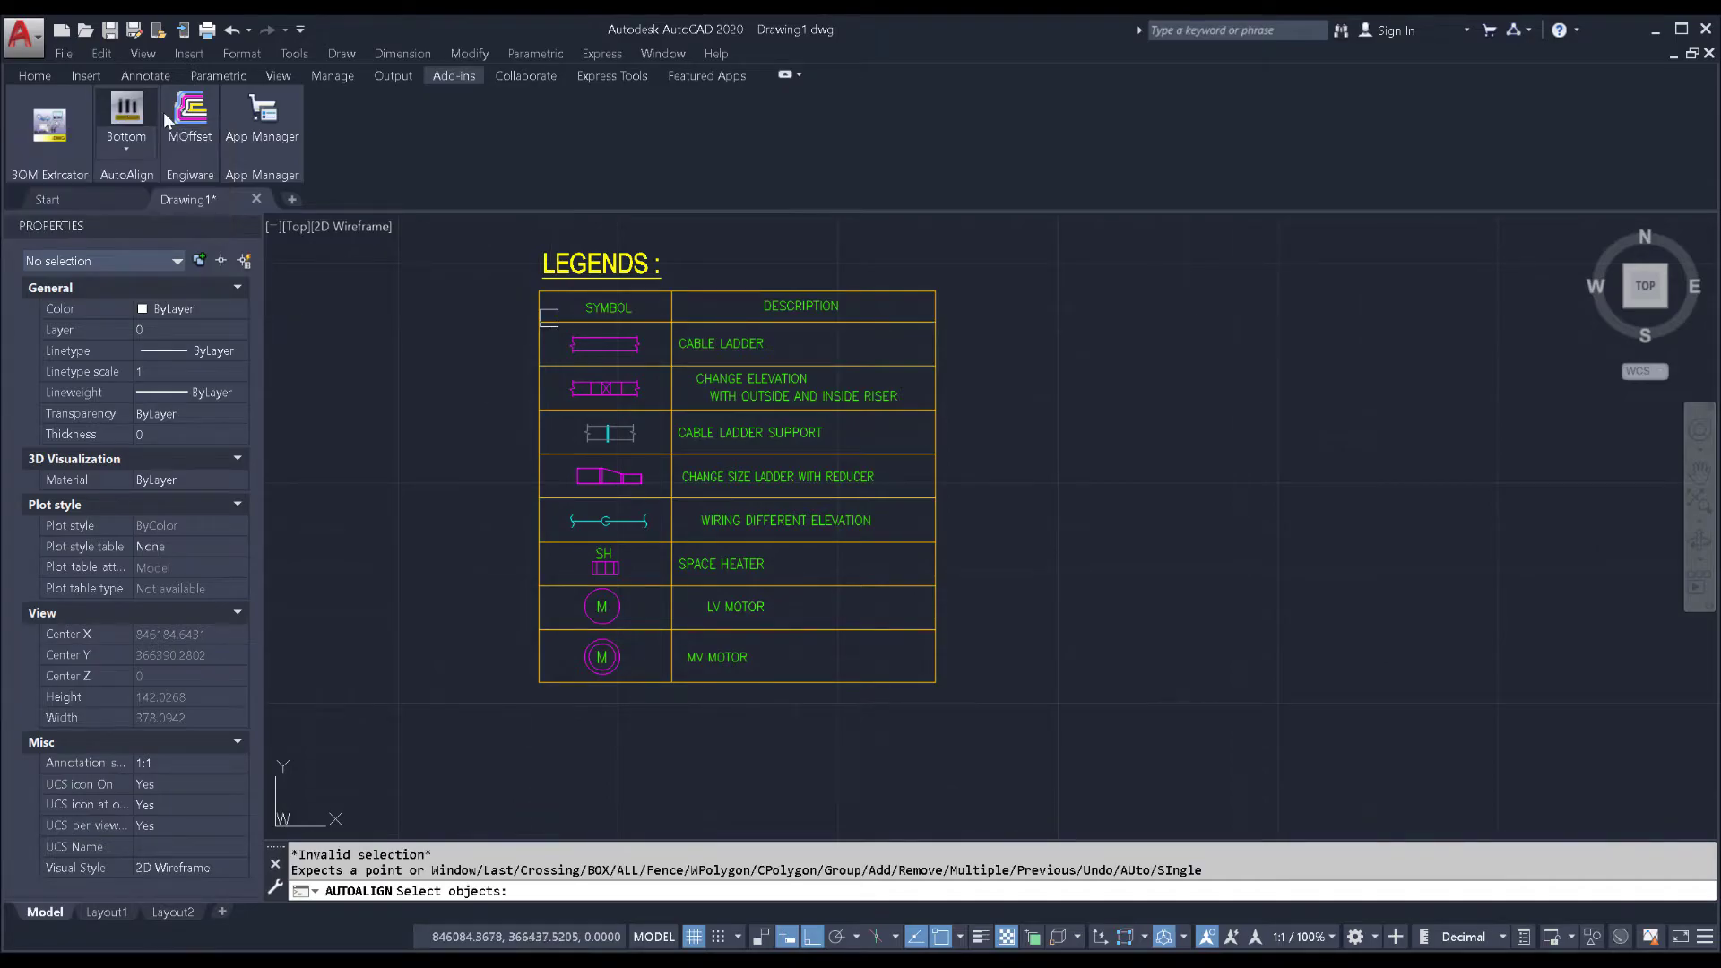
scroll(659, 363, up, 4)
click(724, 281)
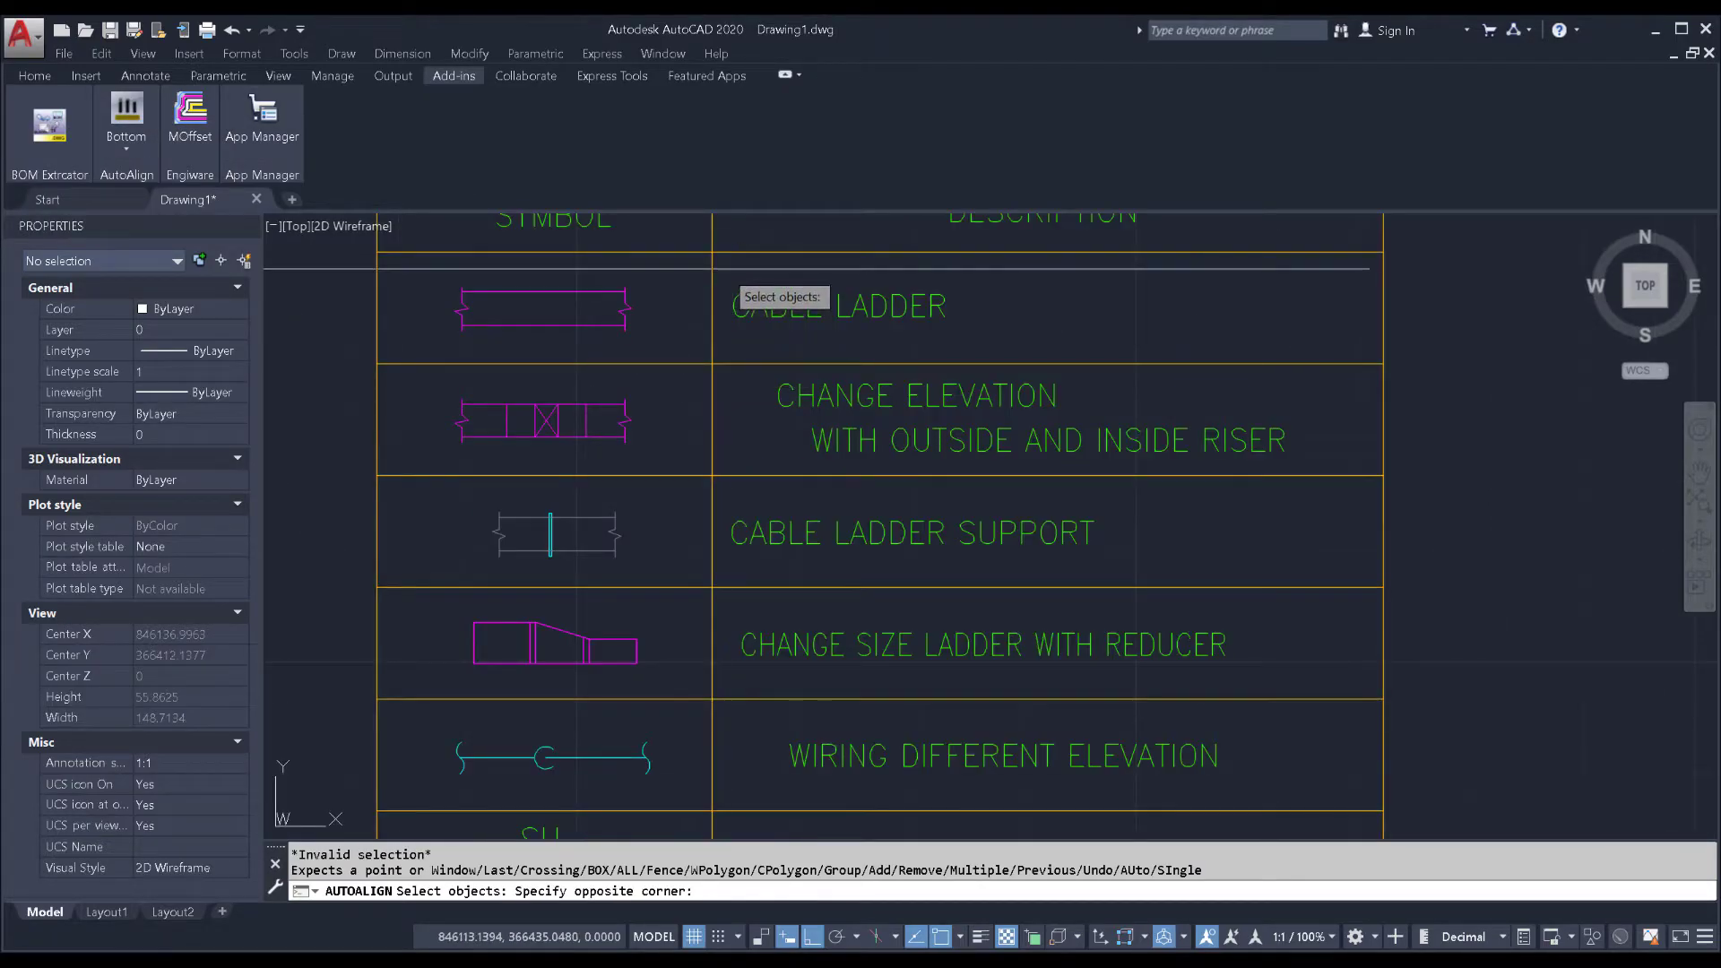
scroll(724, 278, down, 4)
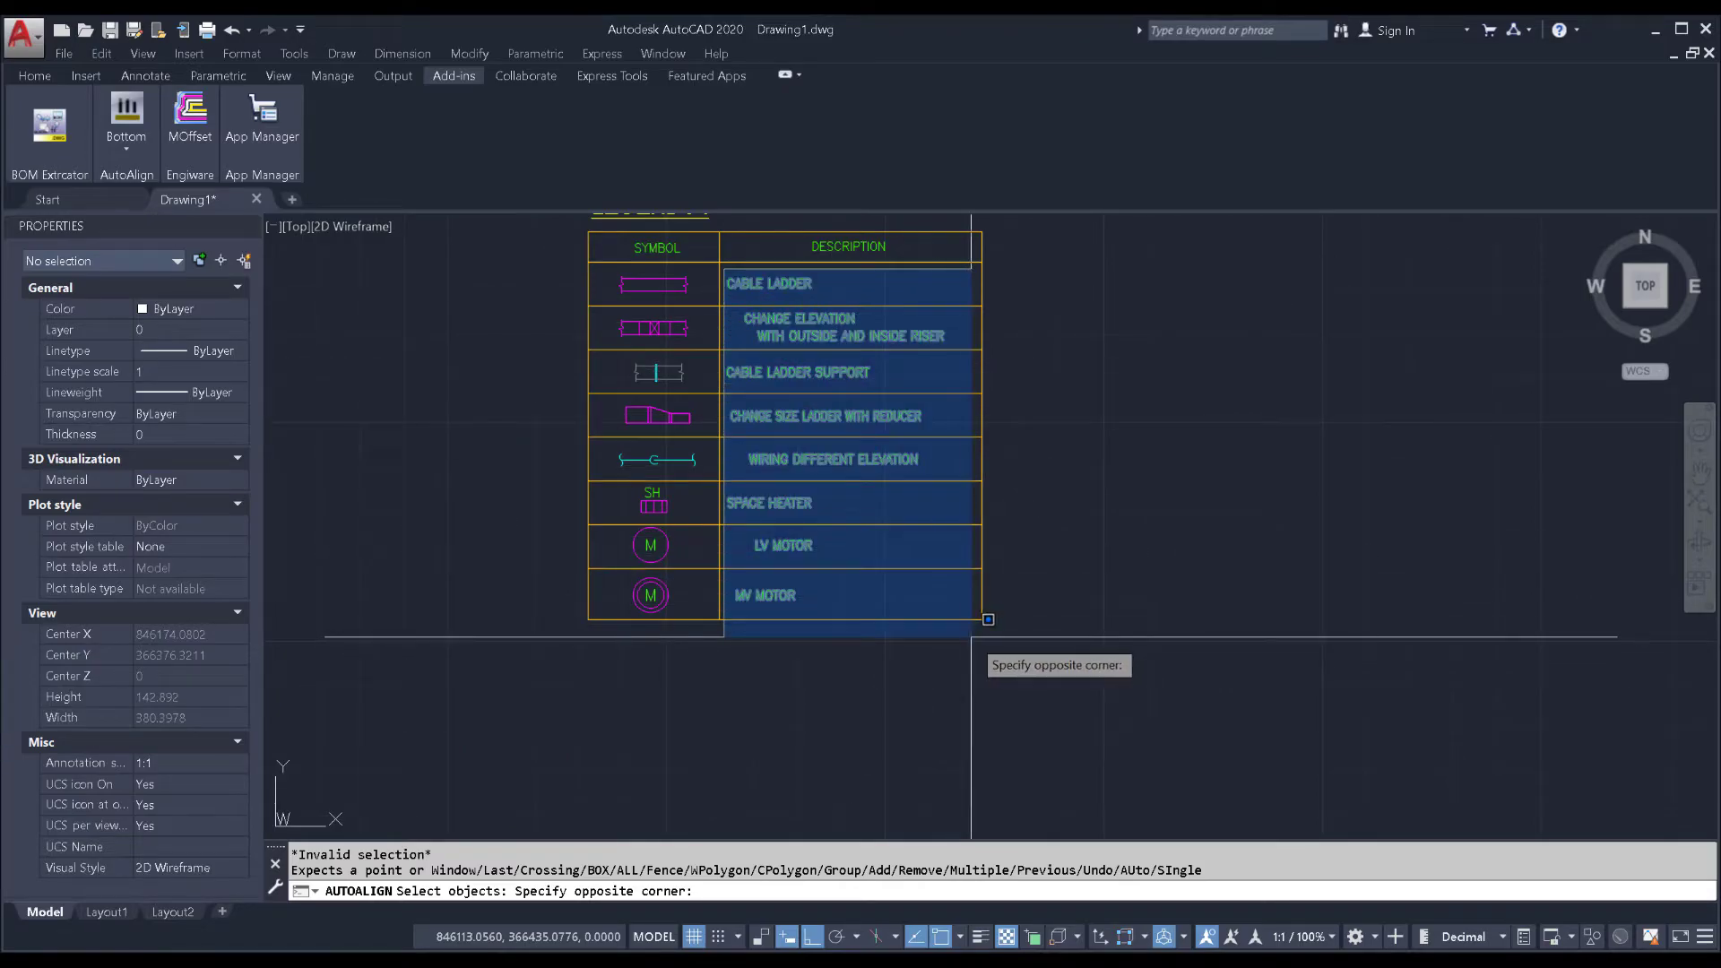
click(970, 637)
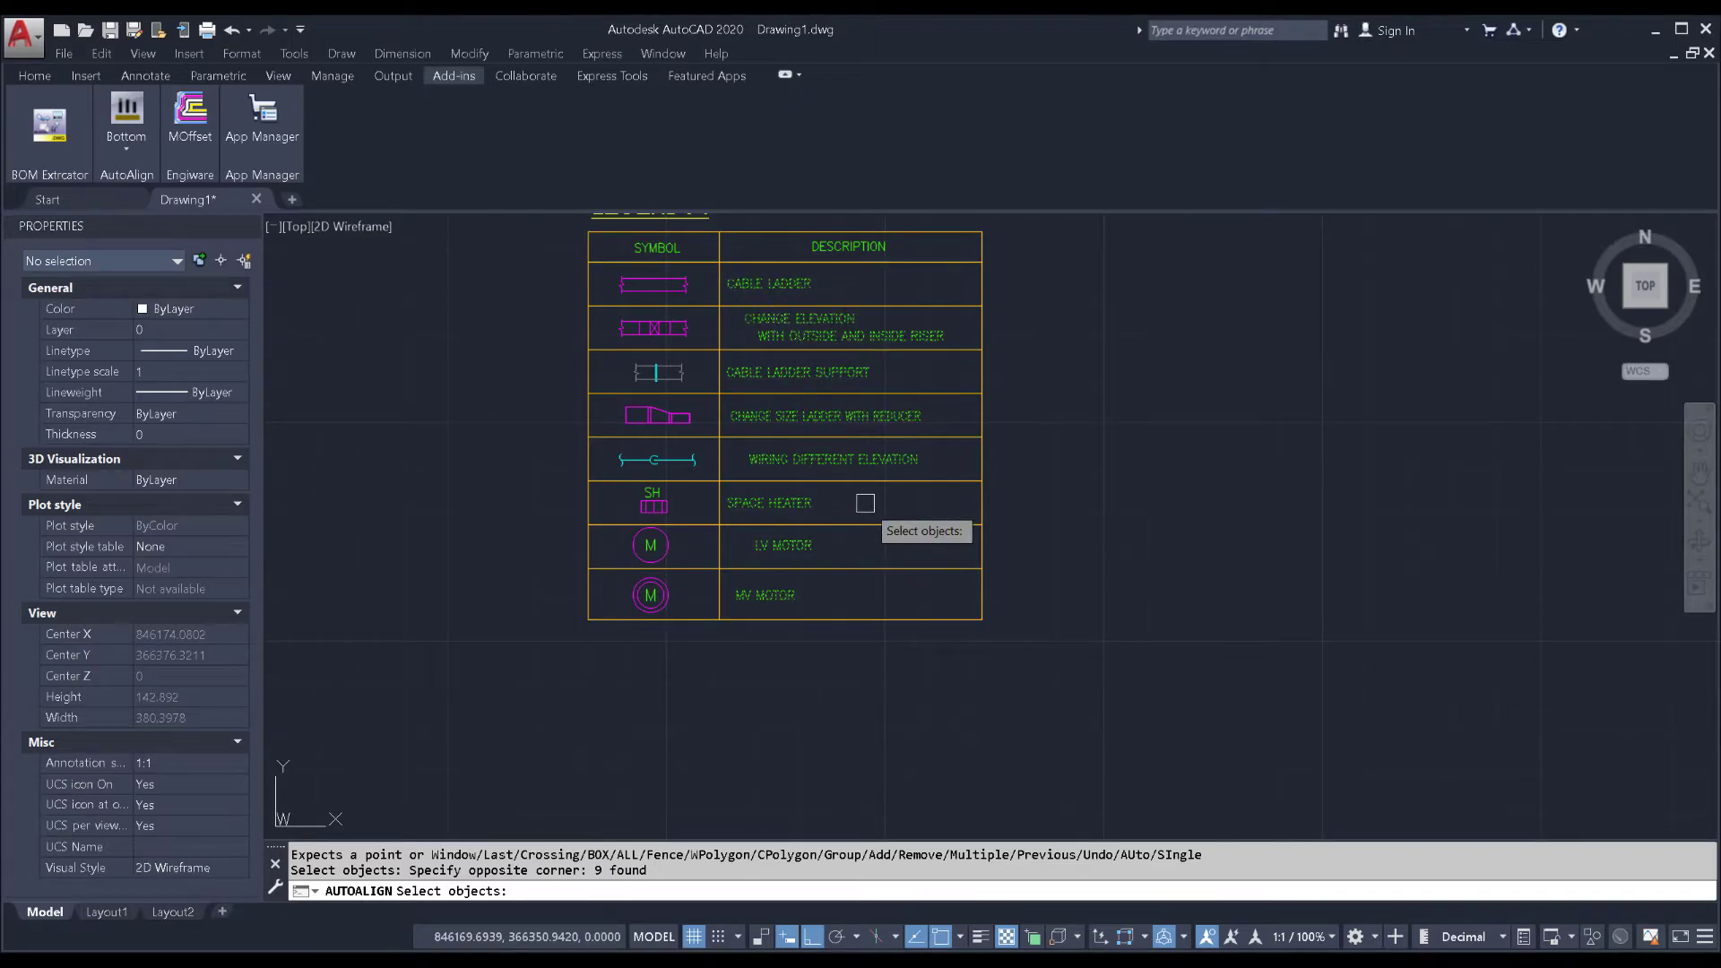
key(Return)
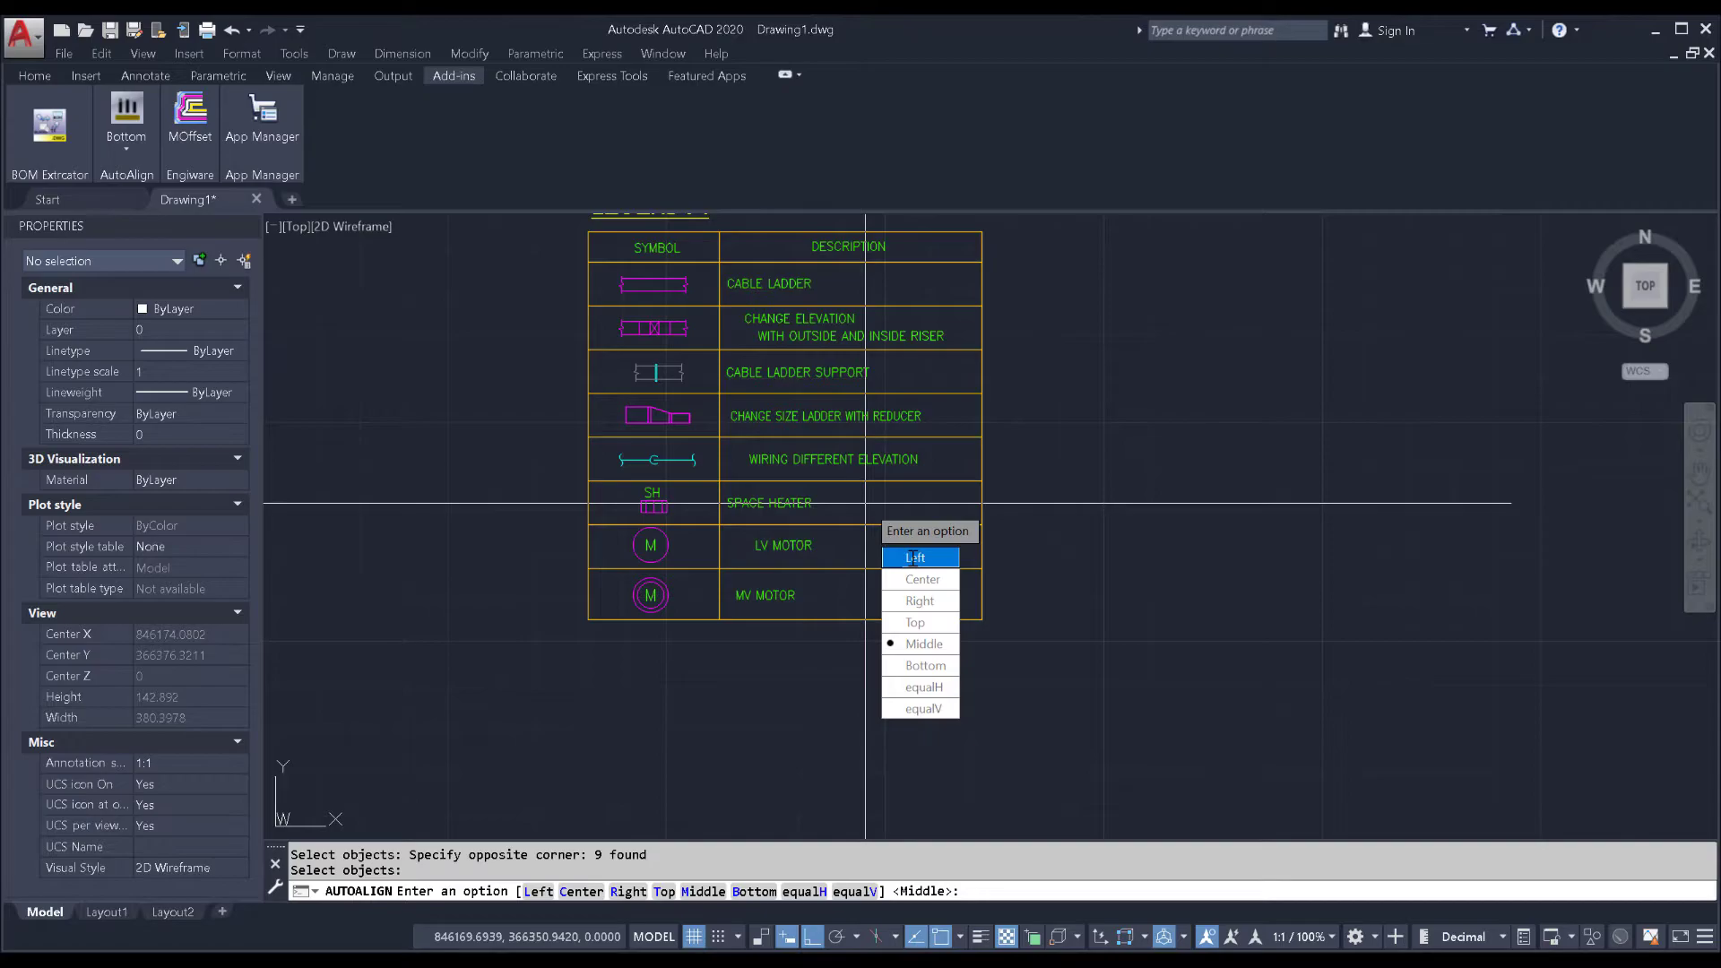
key(Return)
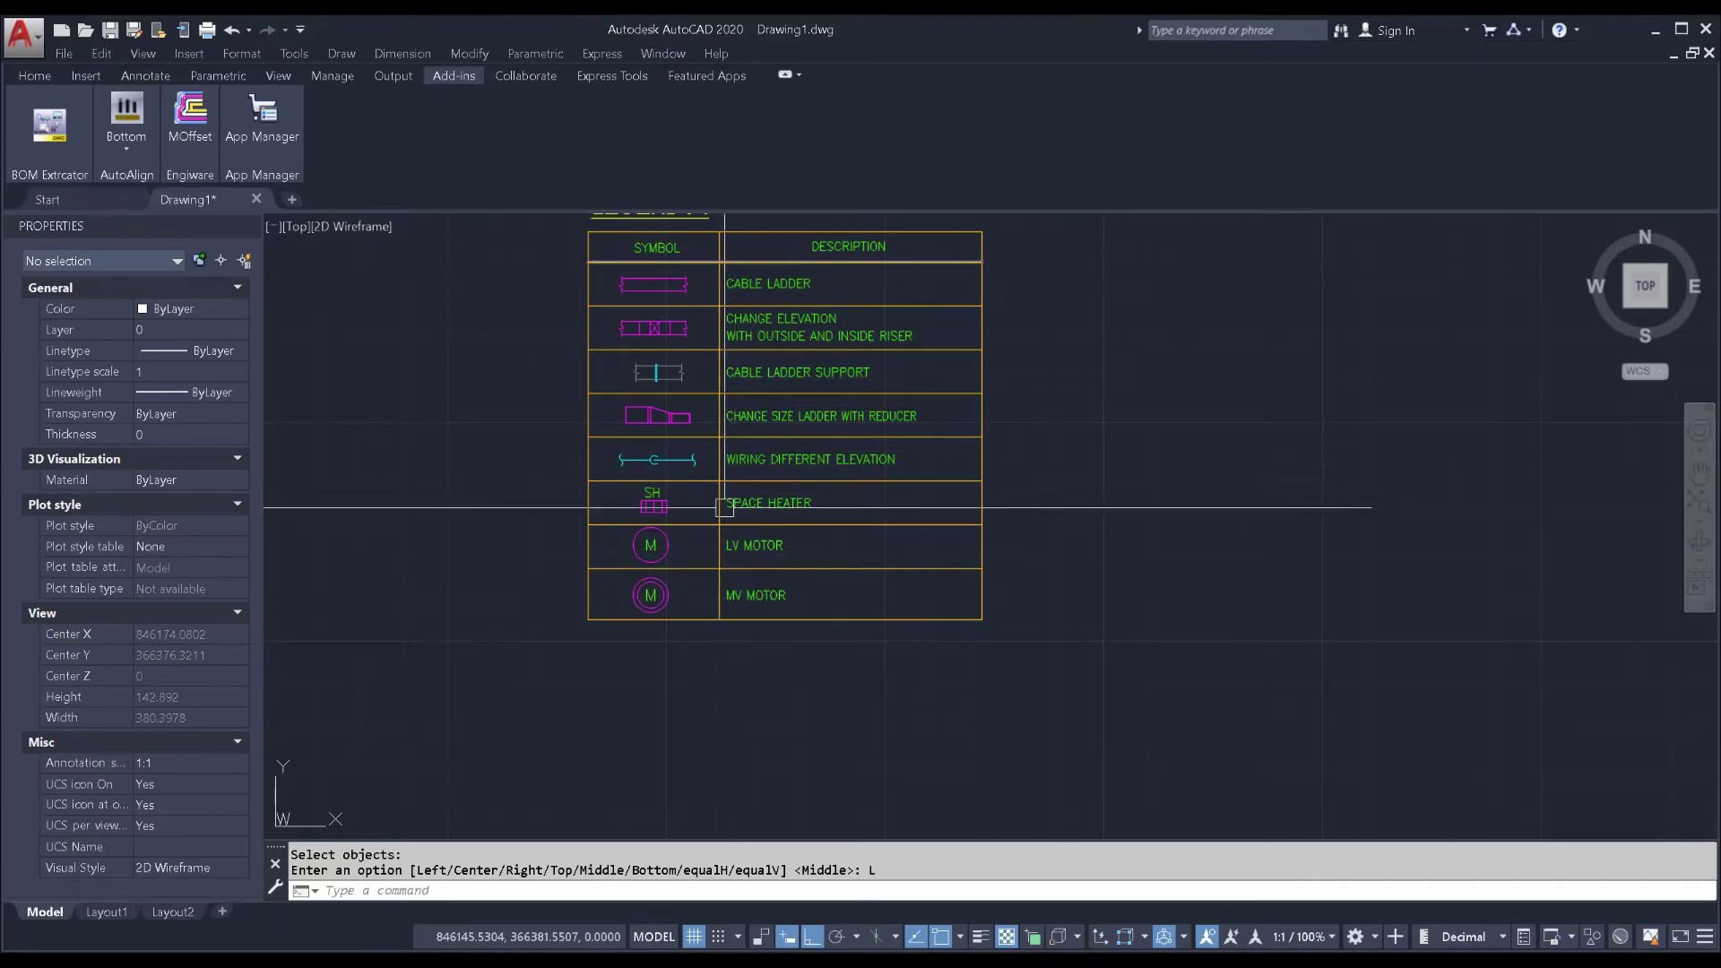
Copy the LV motor circle and its M label to empty space right of the legend
middle_drag(726, 552, 721, 577)
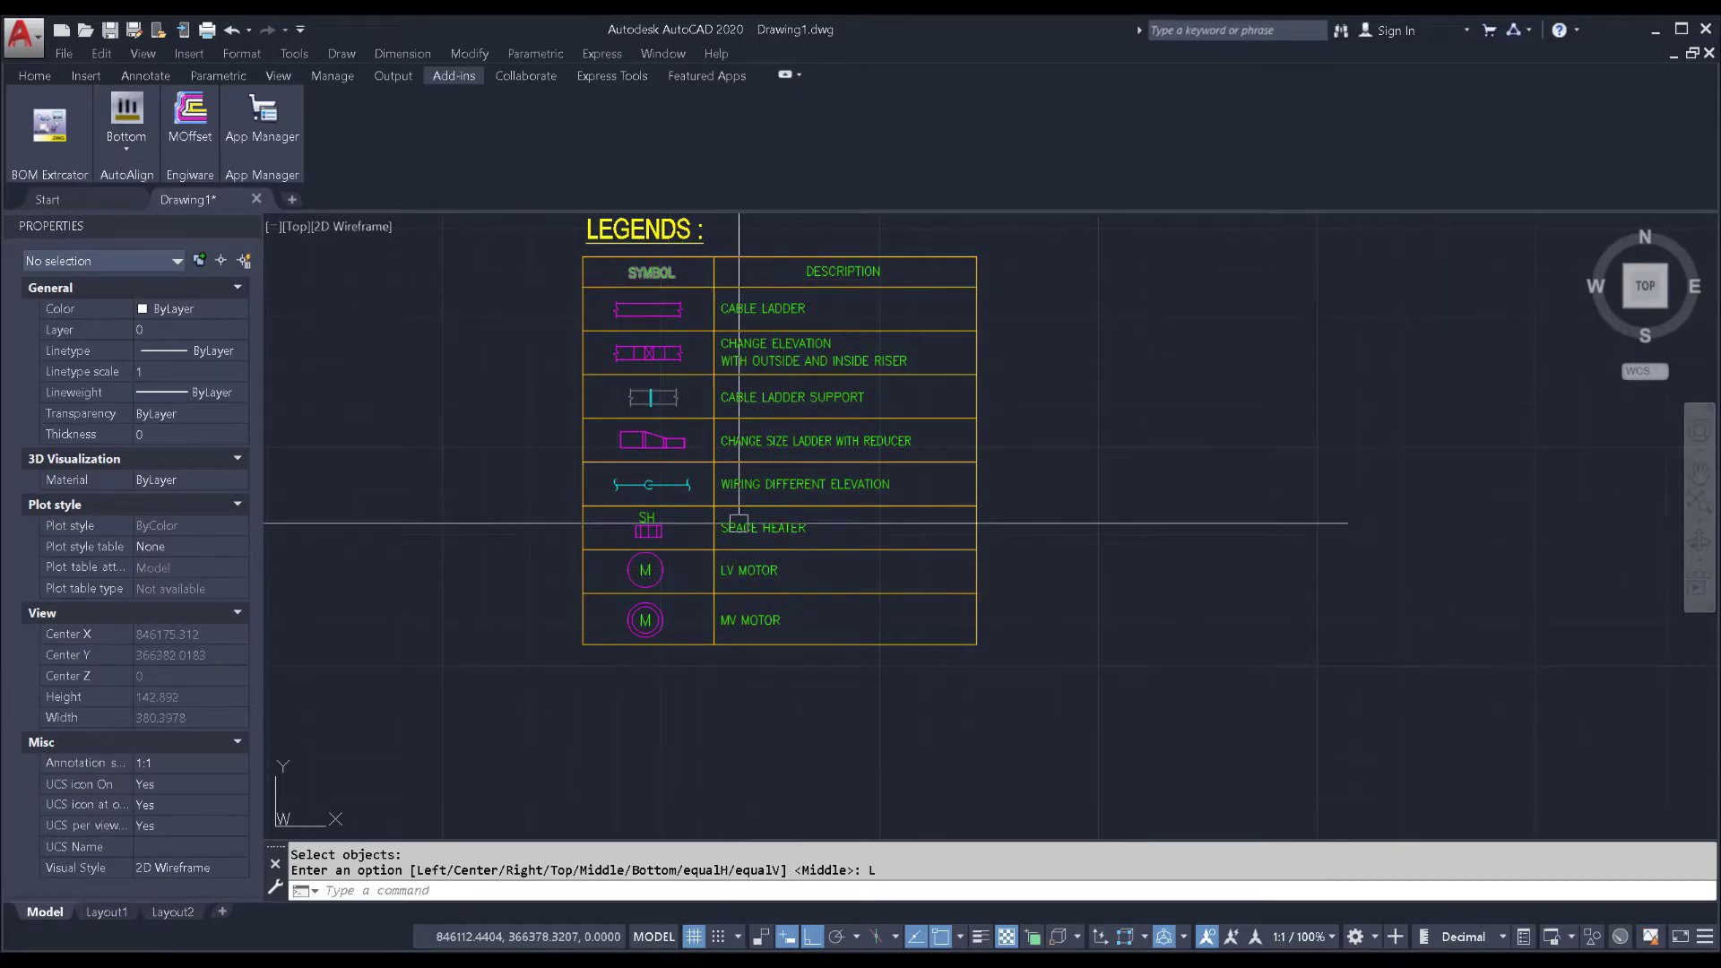
middle_drag(802, 464, 806, 538)
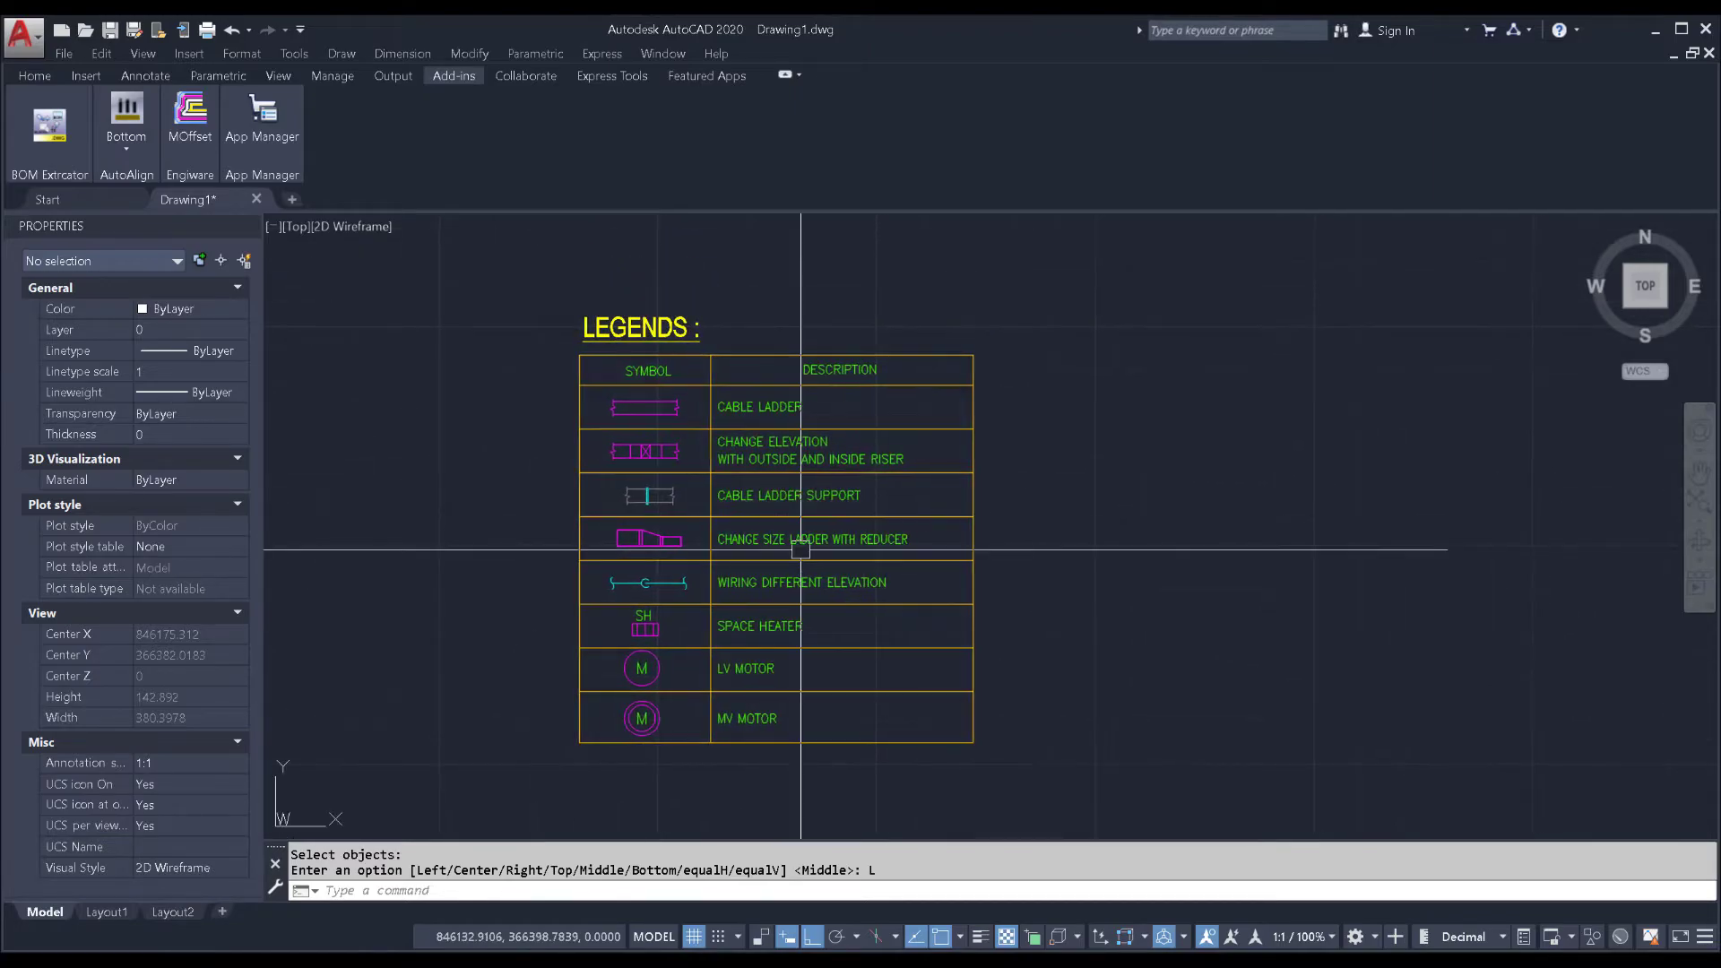
scroll(653, 690, up, 2)
scroll(652, 690, up, 2)
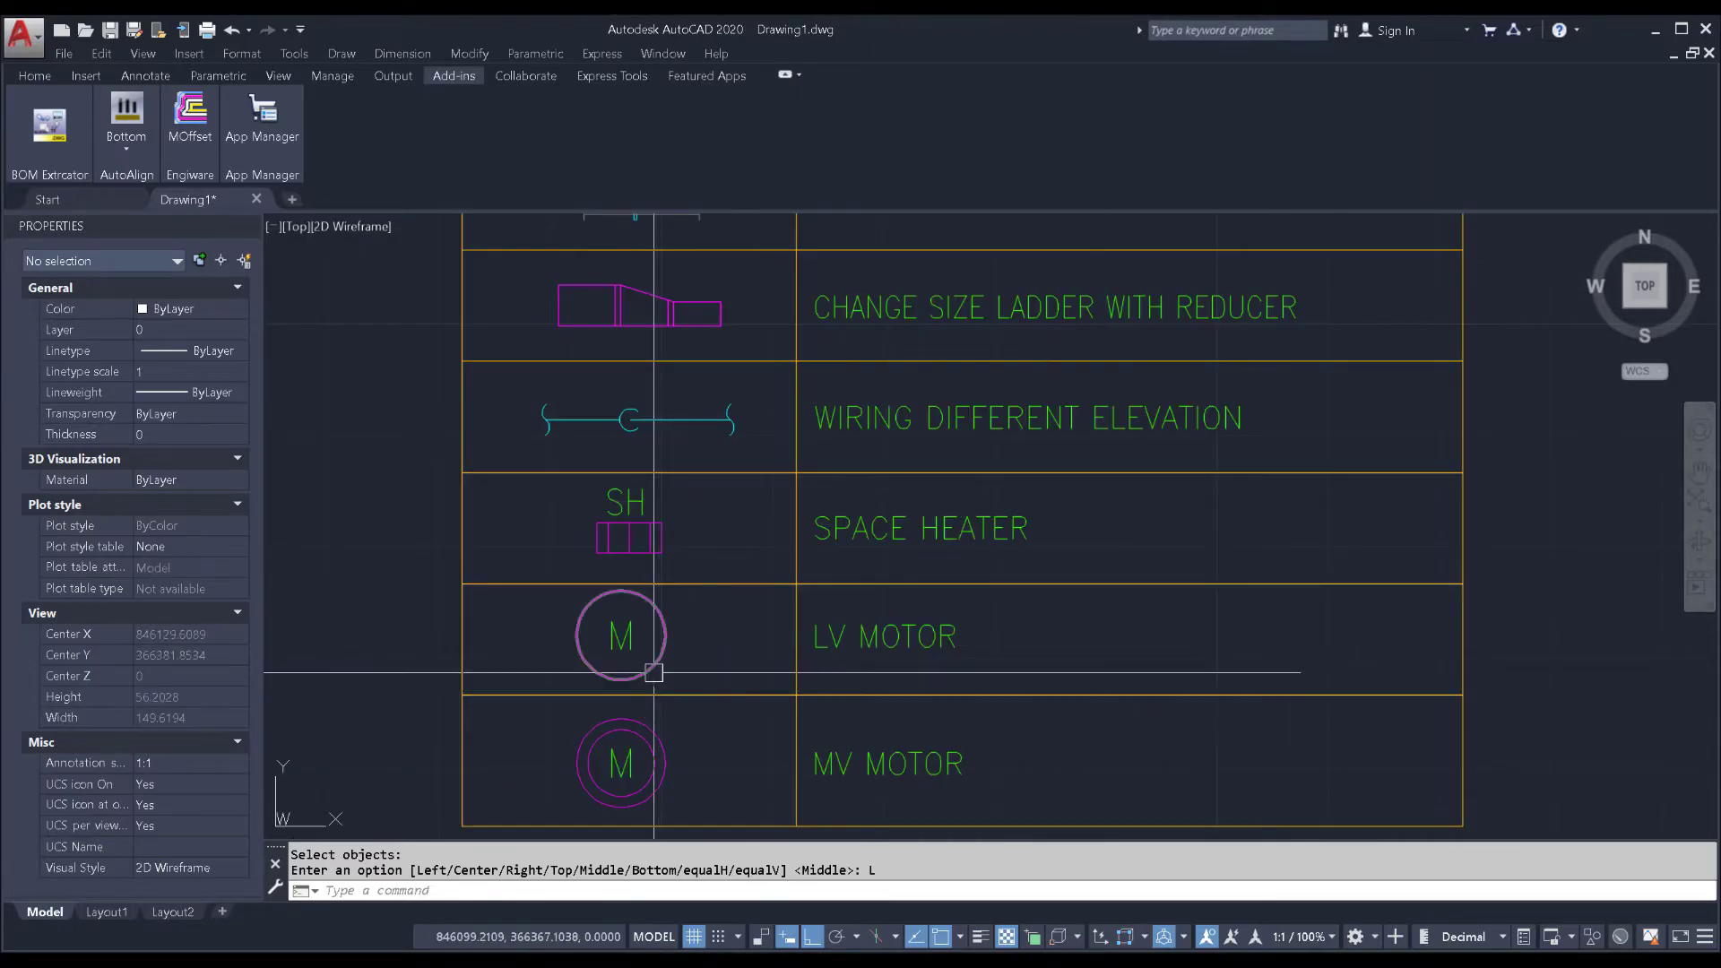
click(647, 662)
click(571, 649)
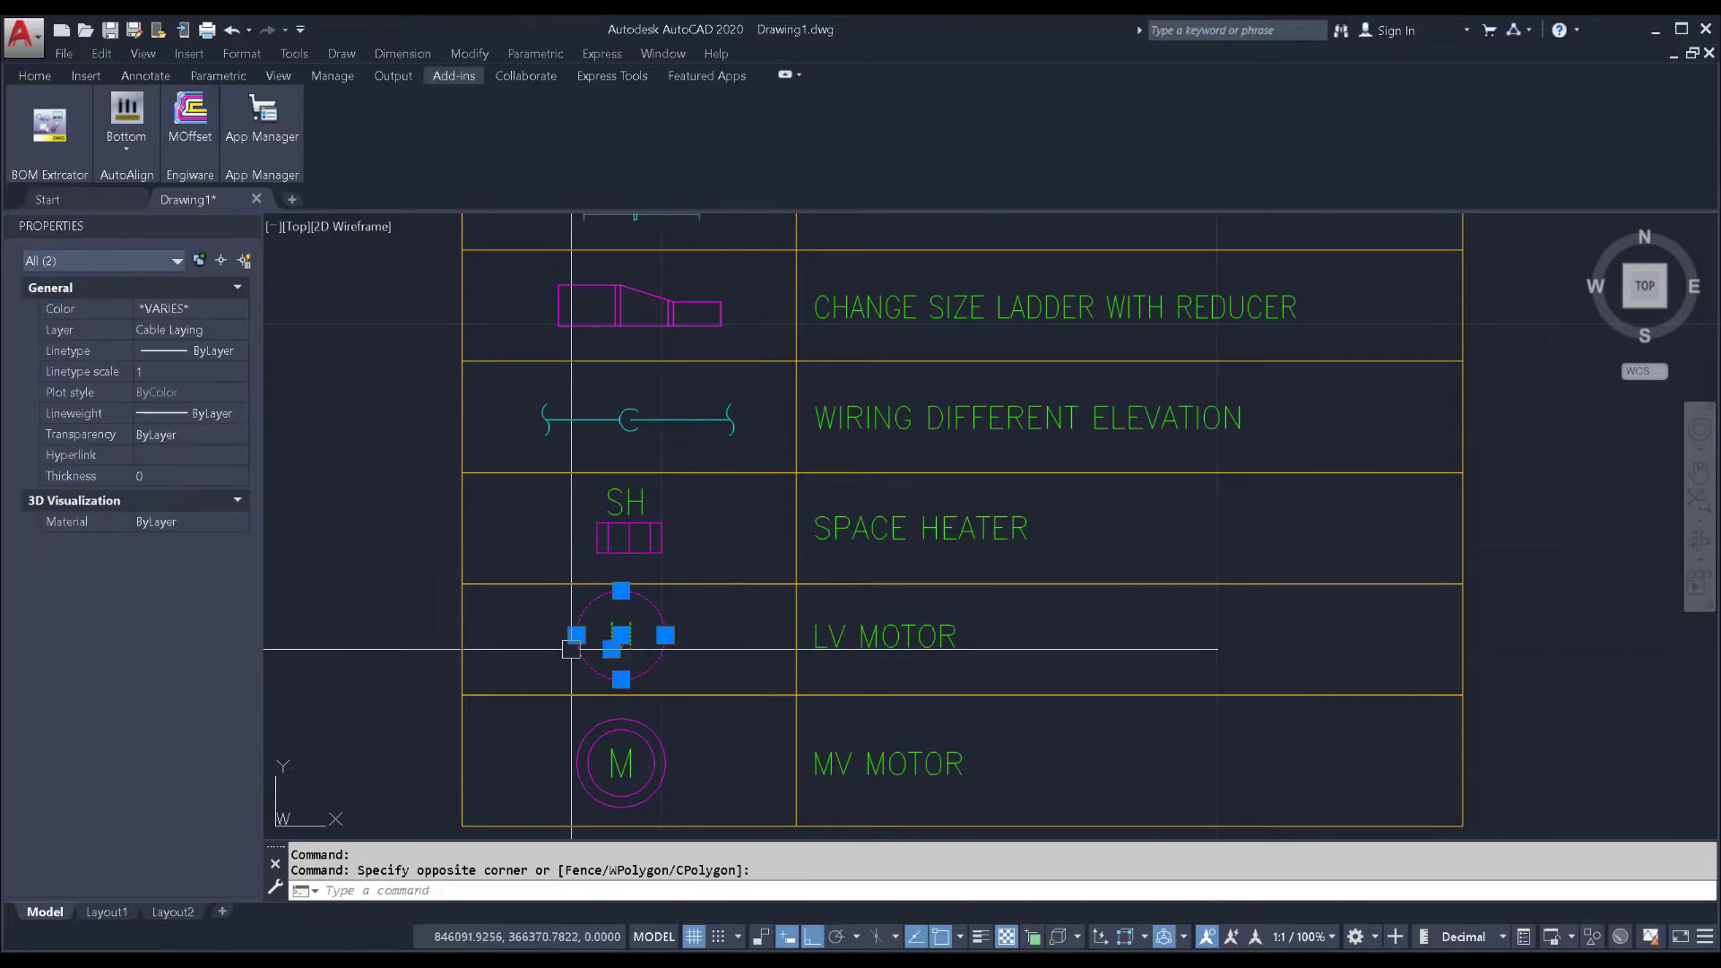
text(o)
key(Return)
click(621, 635)
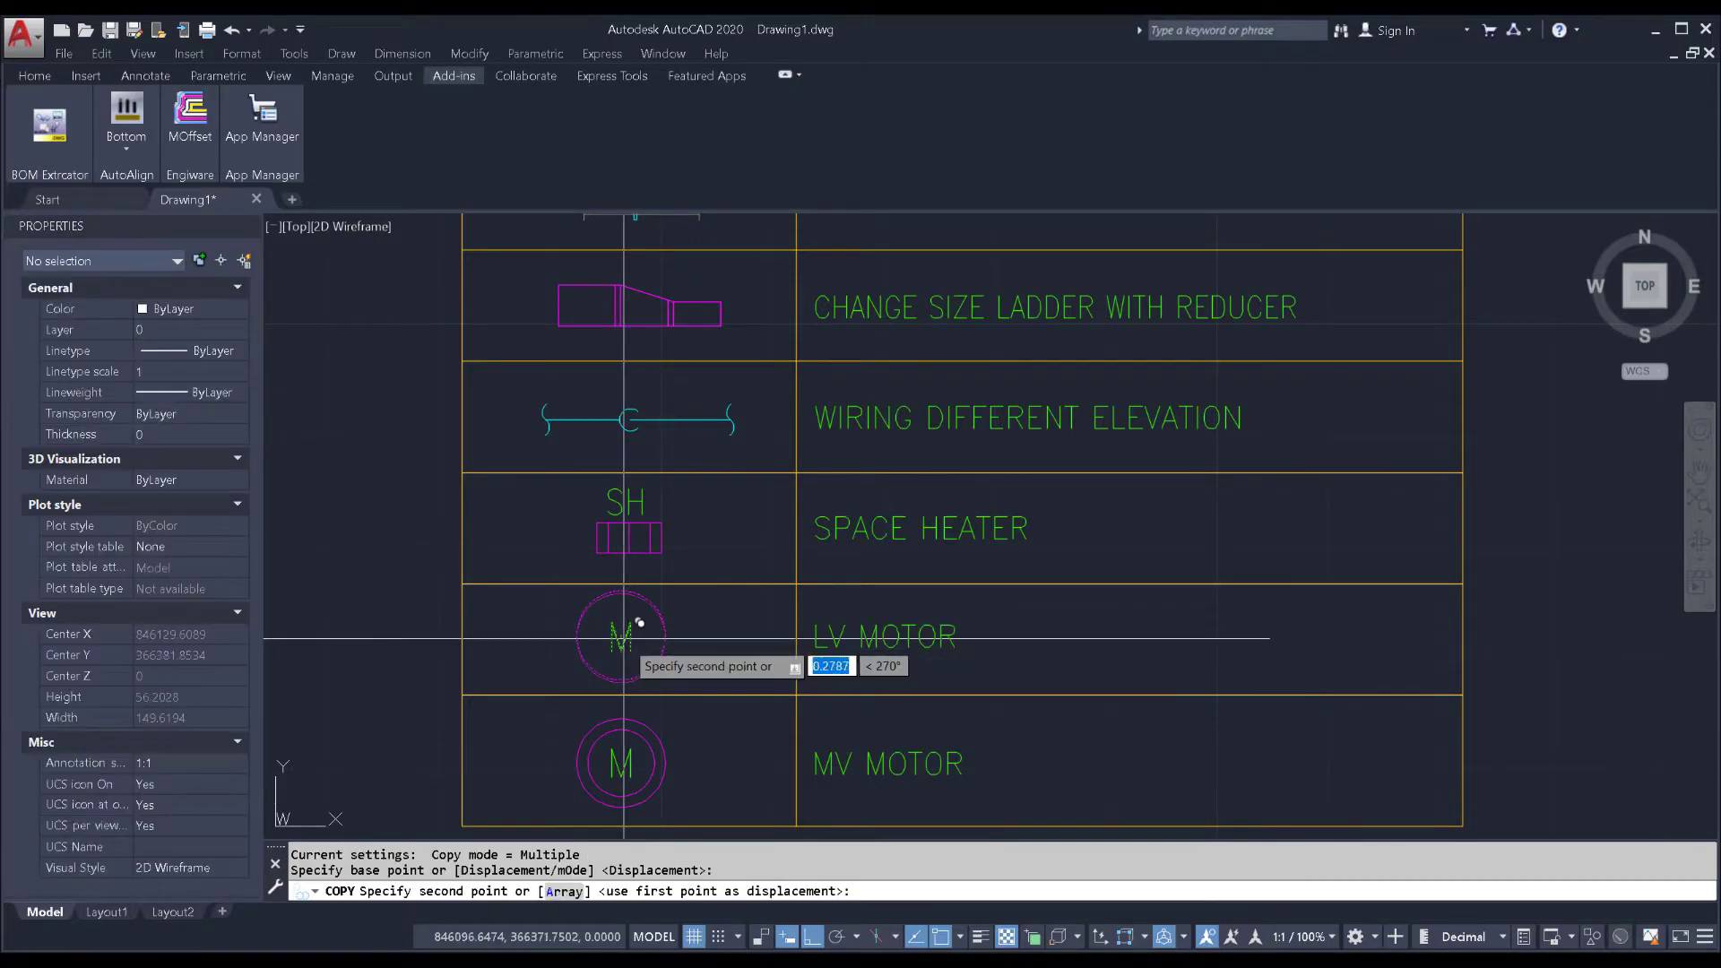
scroll(807, 596, down, 2)
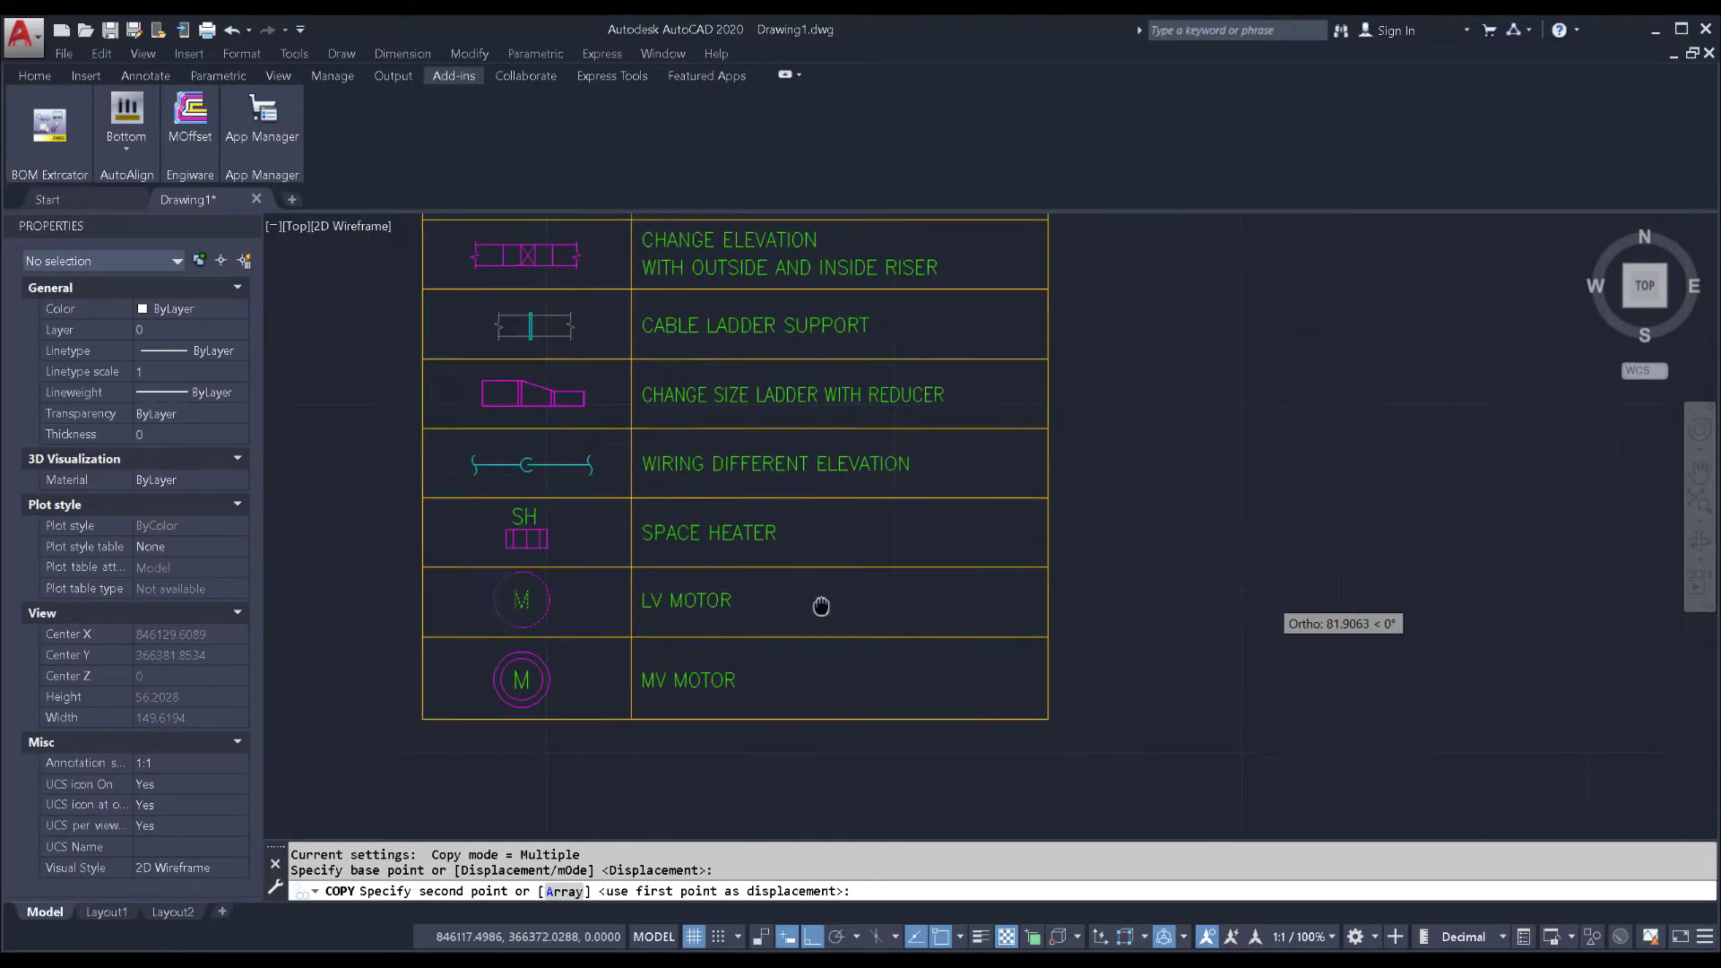
middle_drag(1285, 614, 1274, 631)
click(688, 633)
key(Escape)
key(Escape)
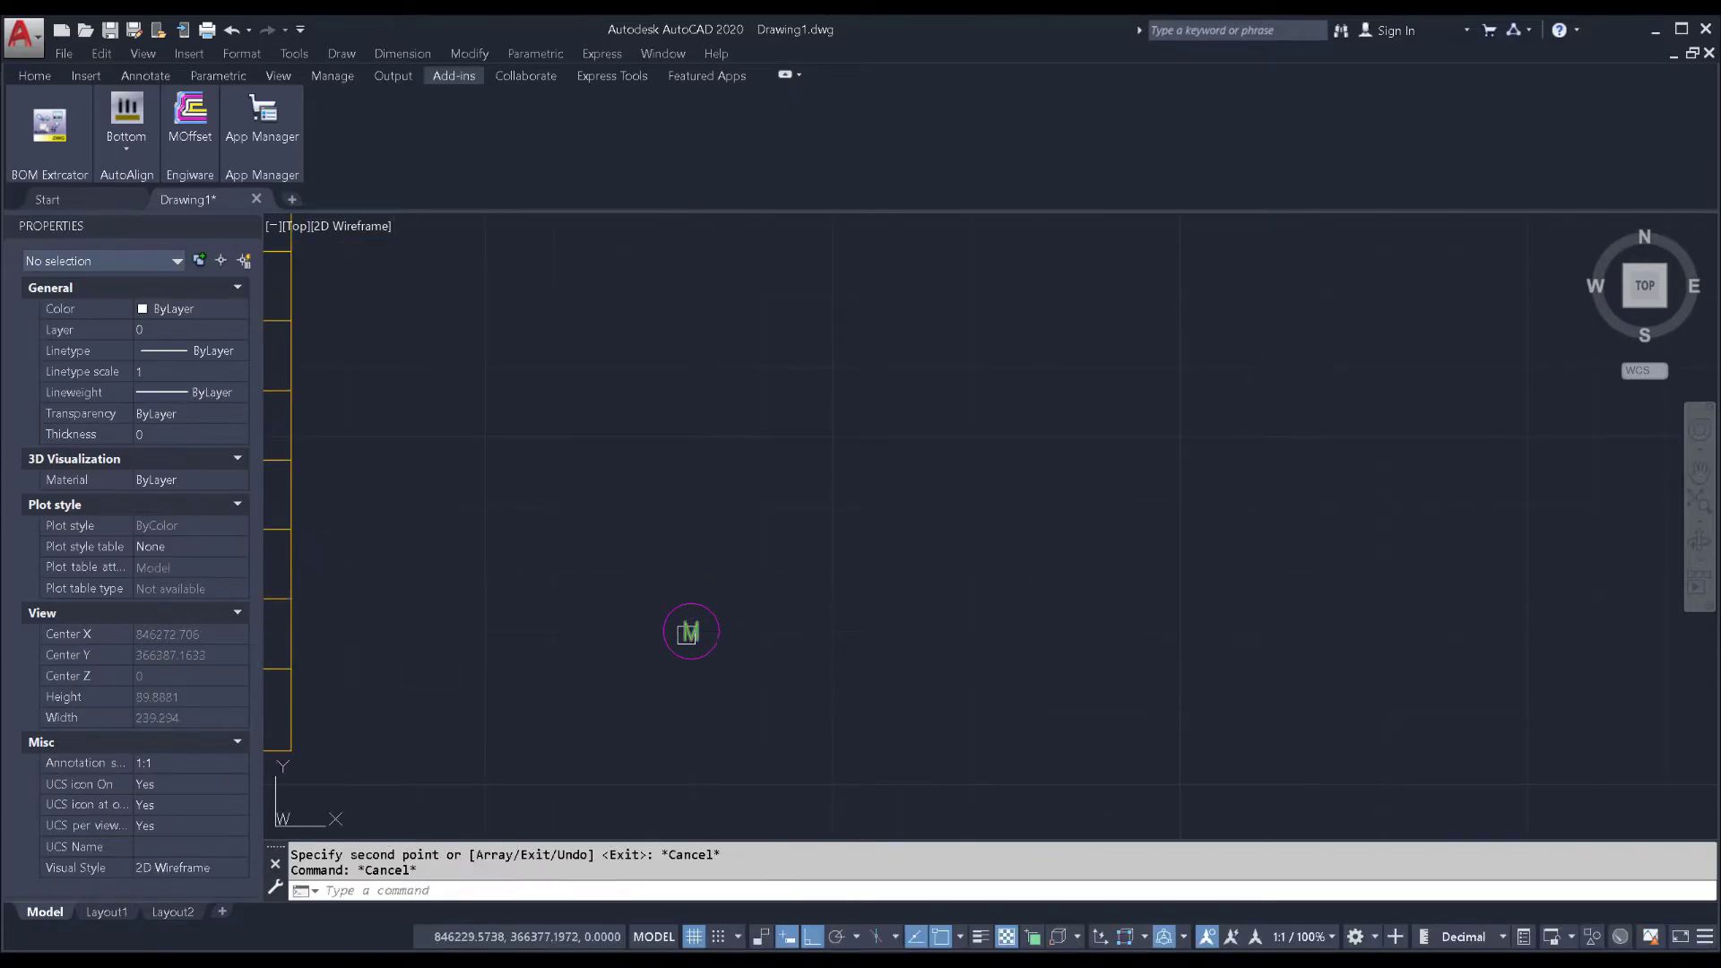
Move the copied M label to the right of its circle
click(688, 632)
text(m)
key(Return)
click(845, 645)
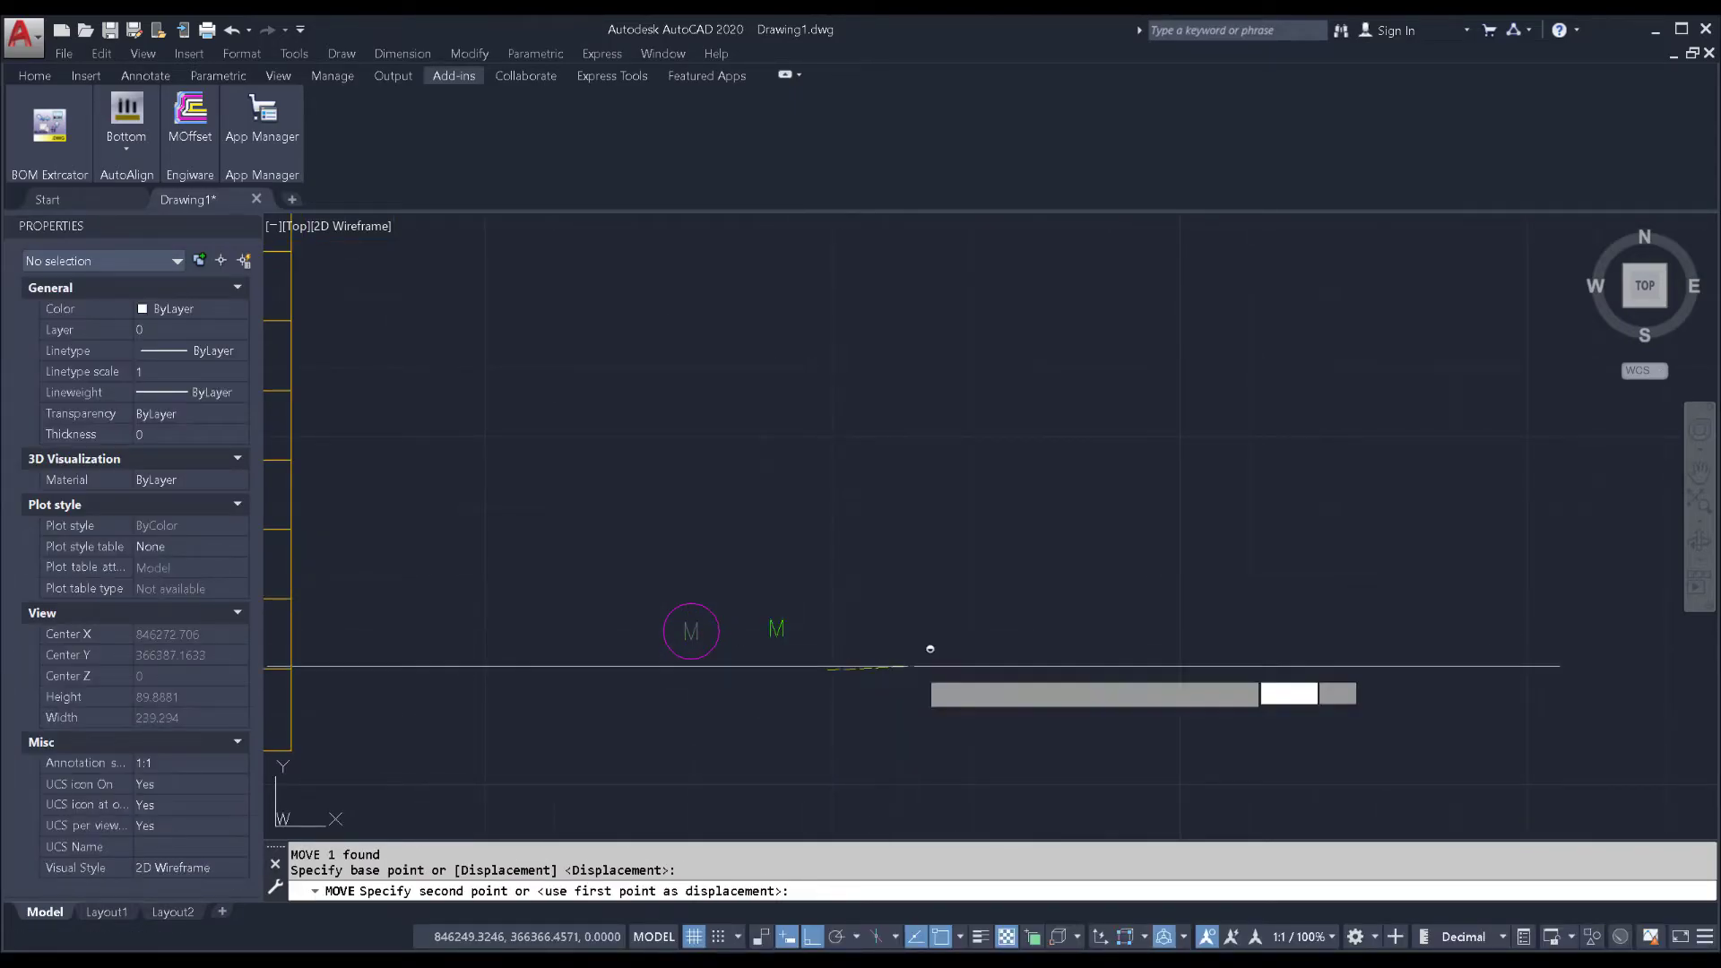
click(838, 645)
Copy the circle and M pair to create a second motor symbol further right
click(824, 619)
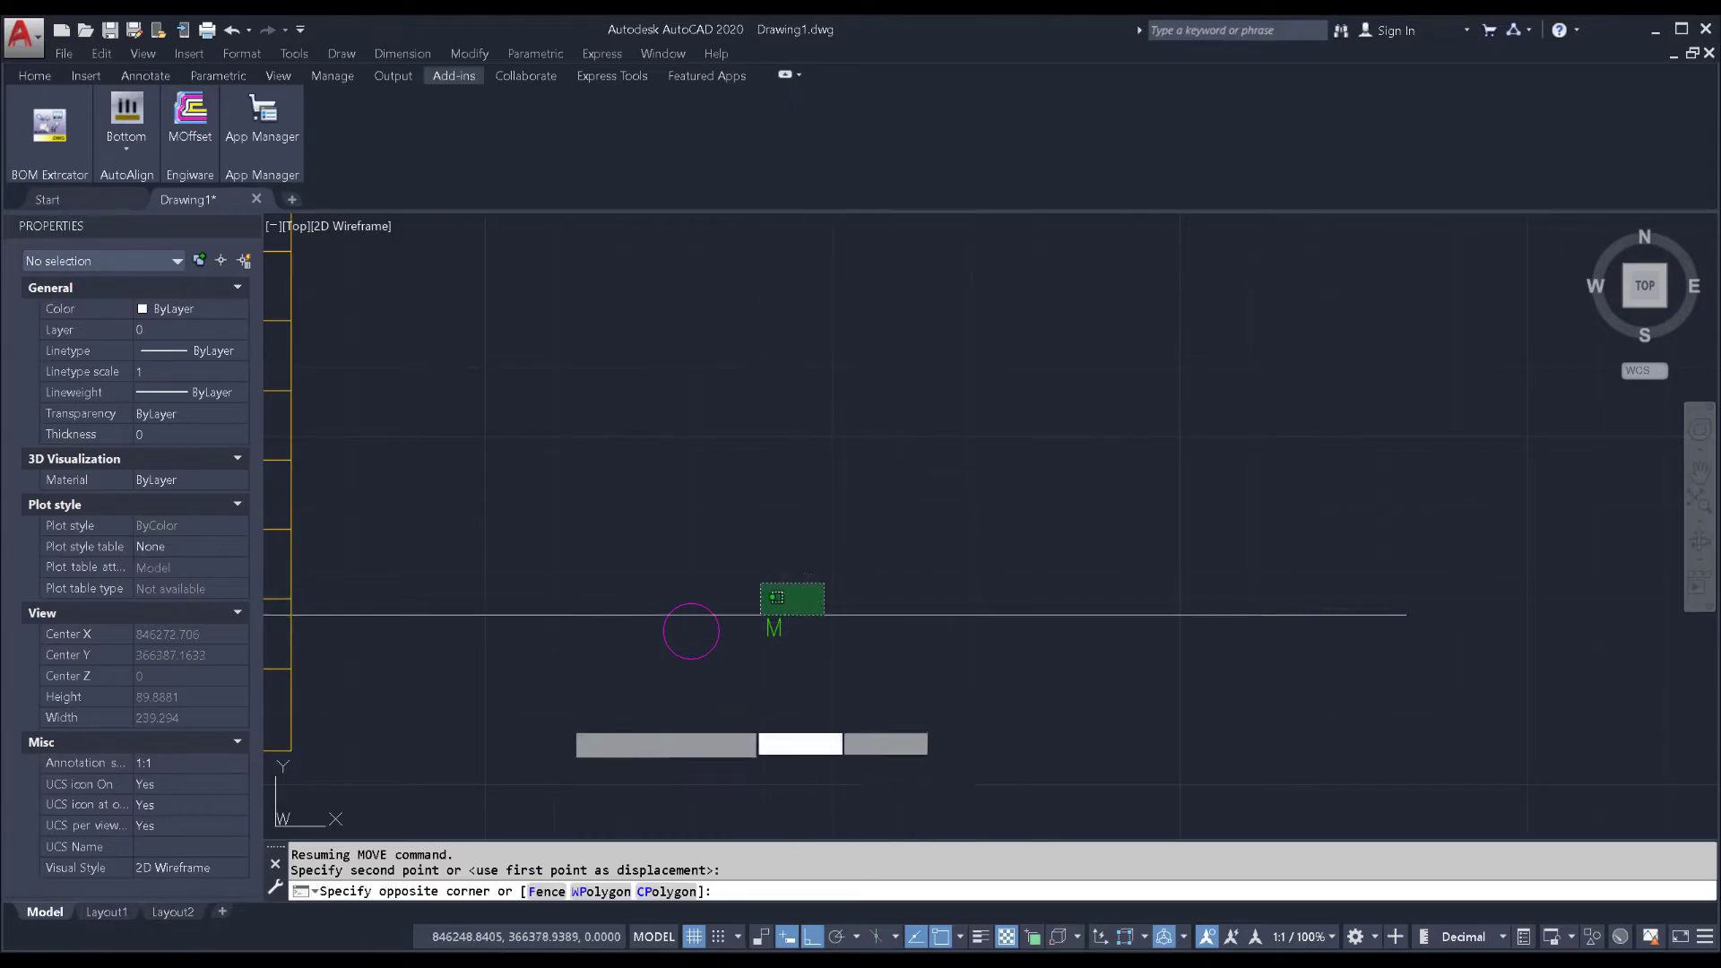
click(738, 732)
text(co)
key(Return)
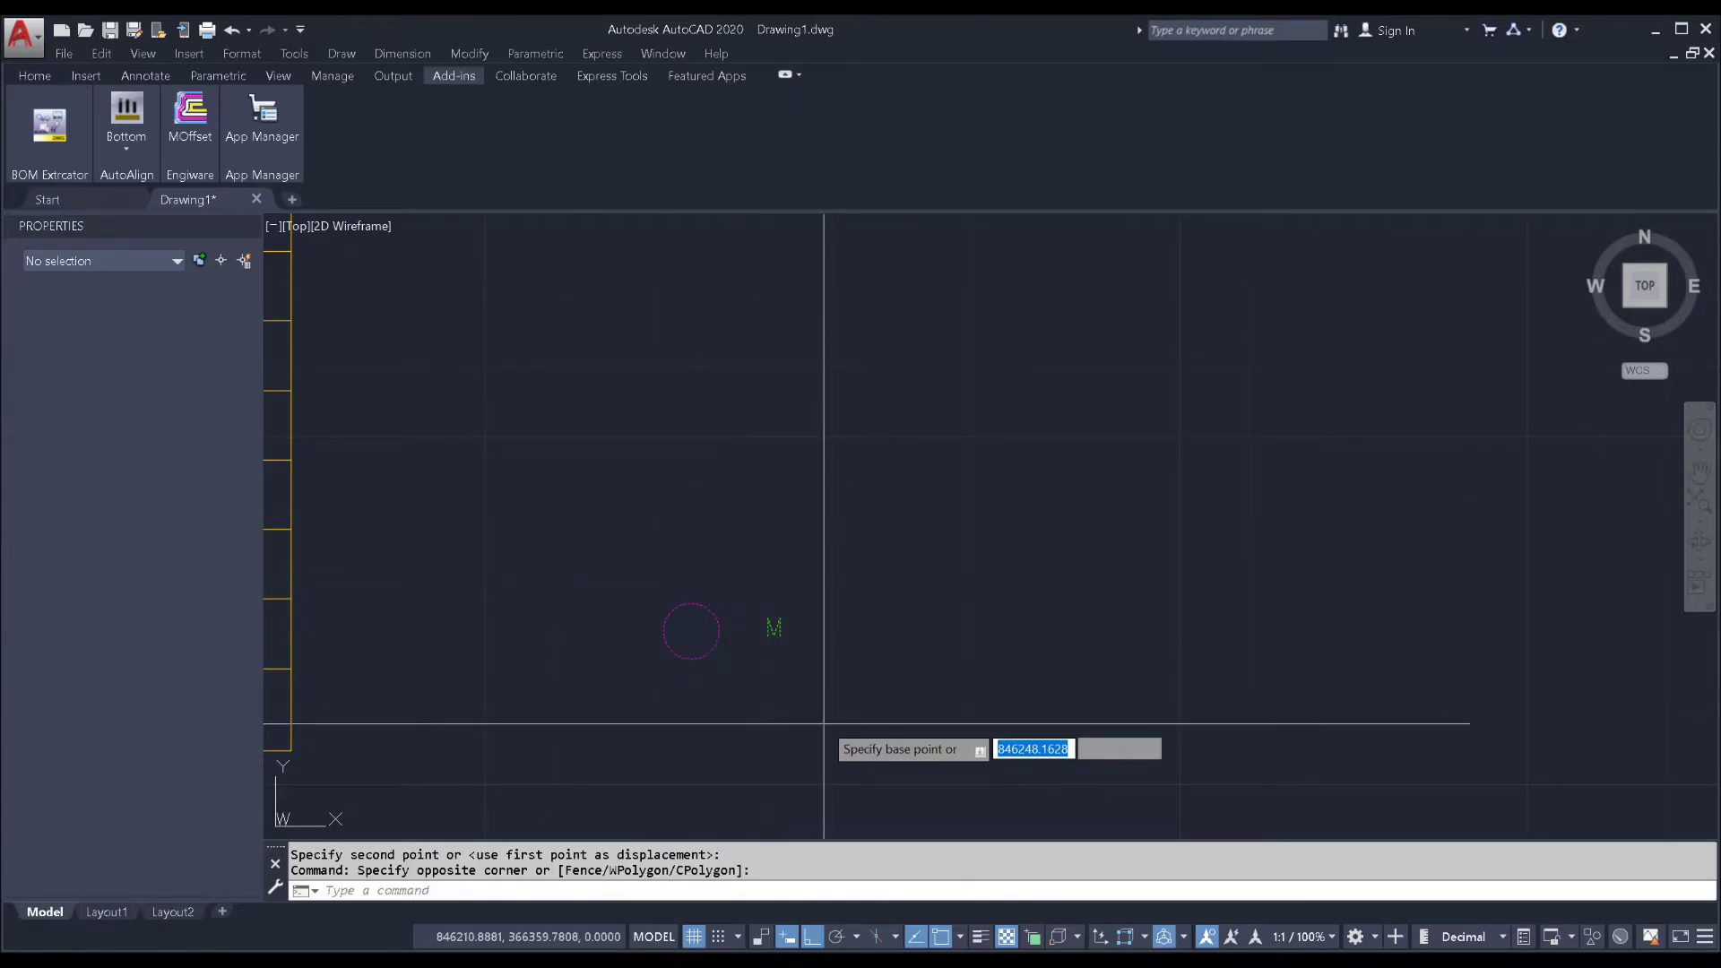
click(823, 729)
click(1083, 712)
key(Escape)
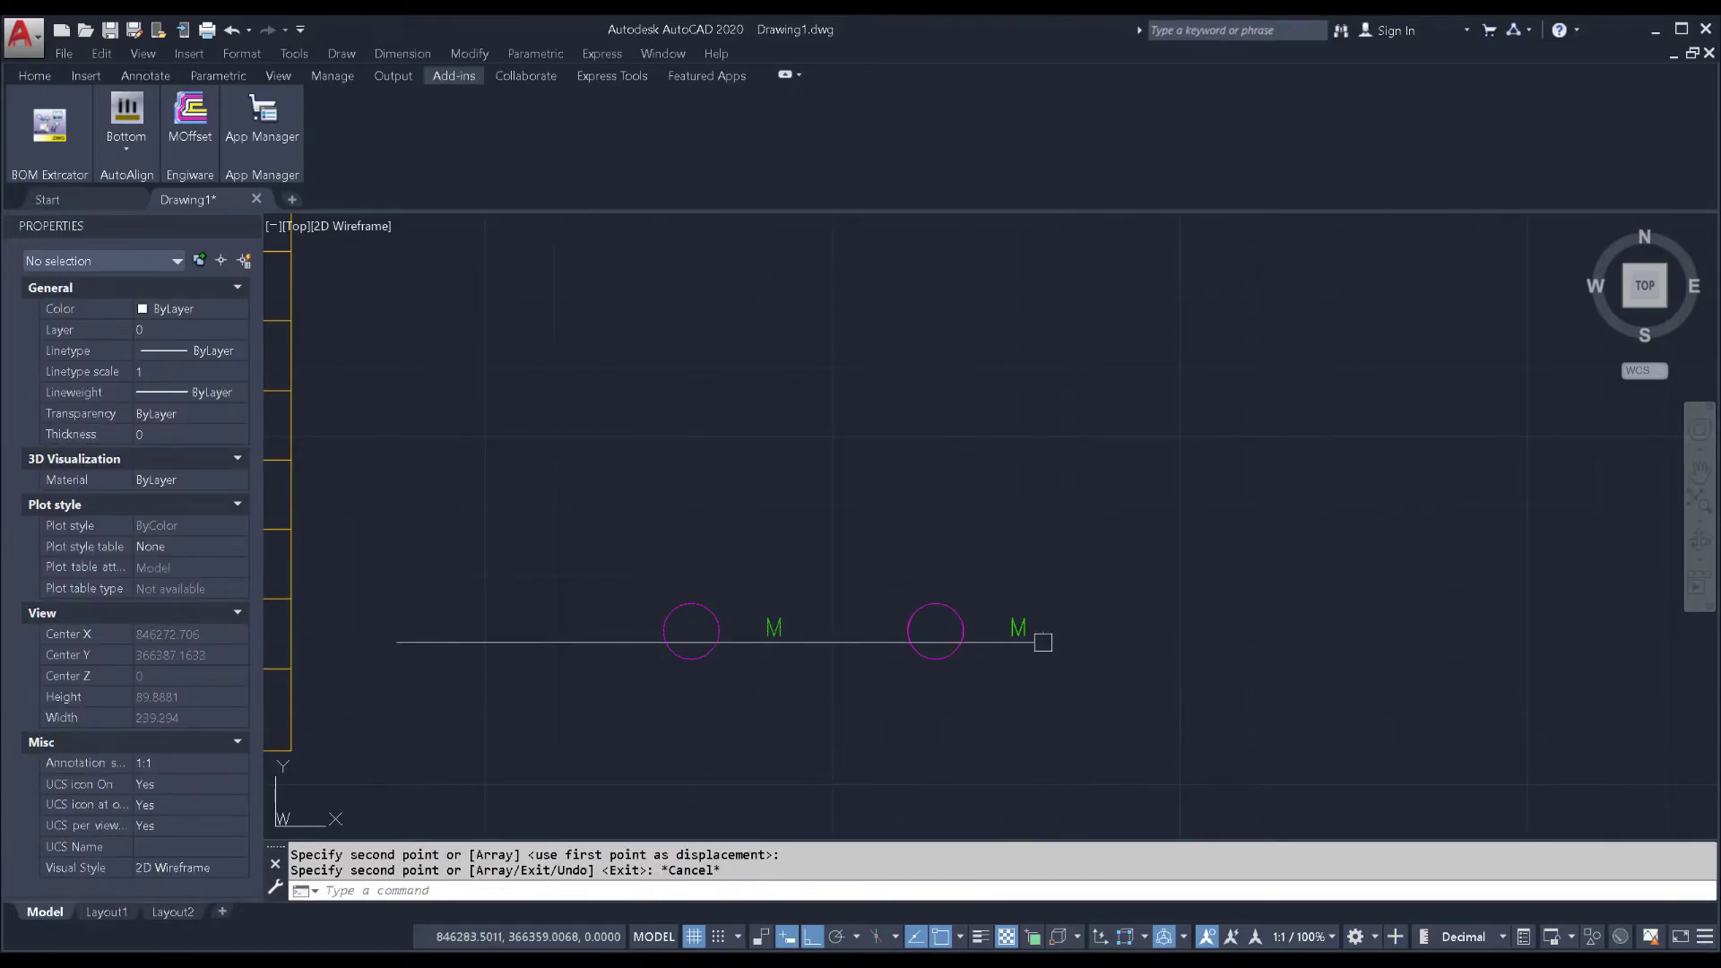
Shift both M labels slightly upward relative to their circles
click(1031, 627)
key(Escape)
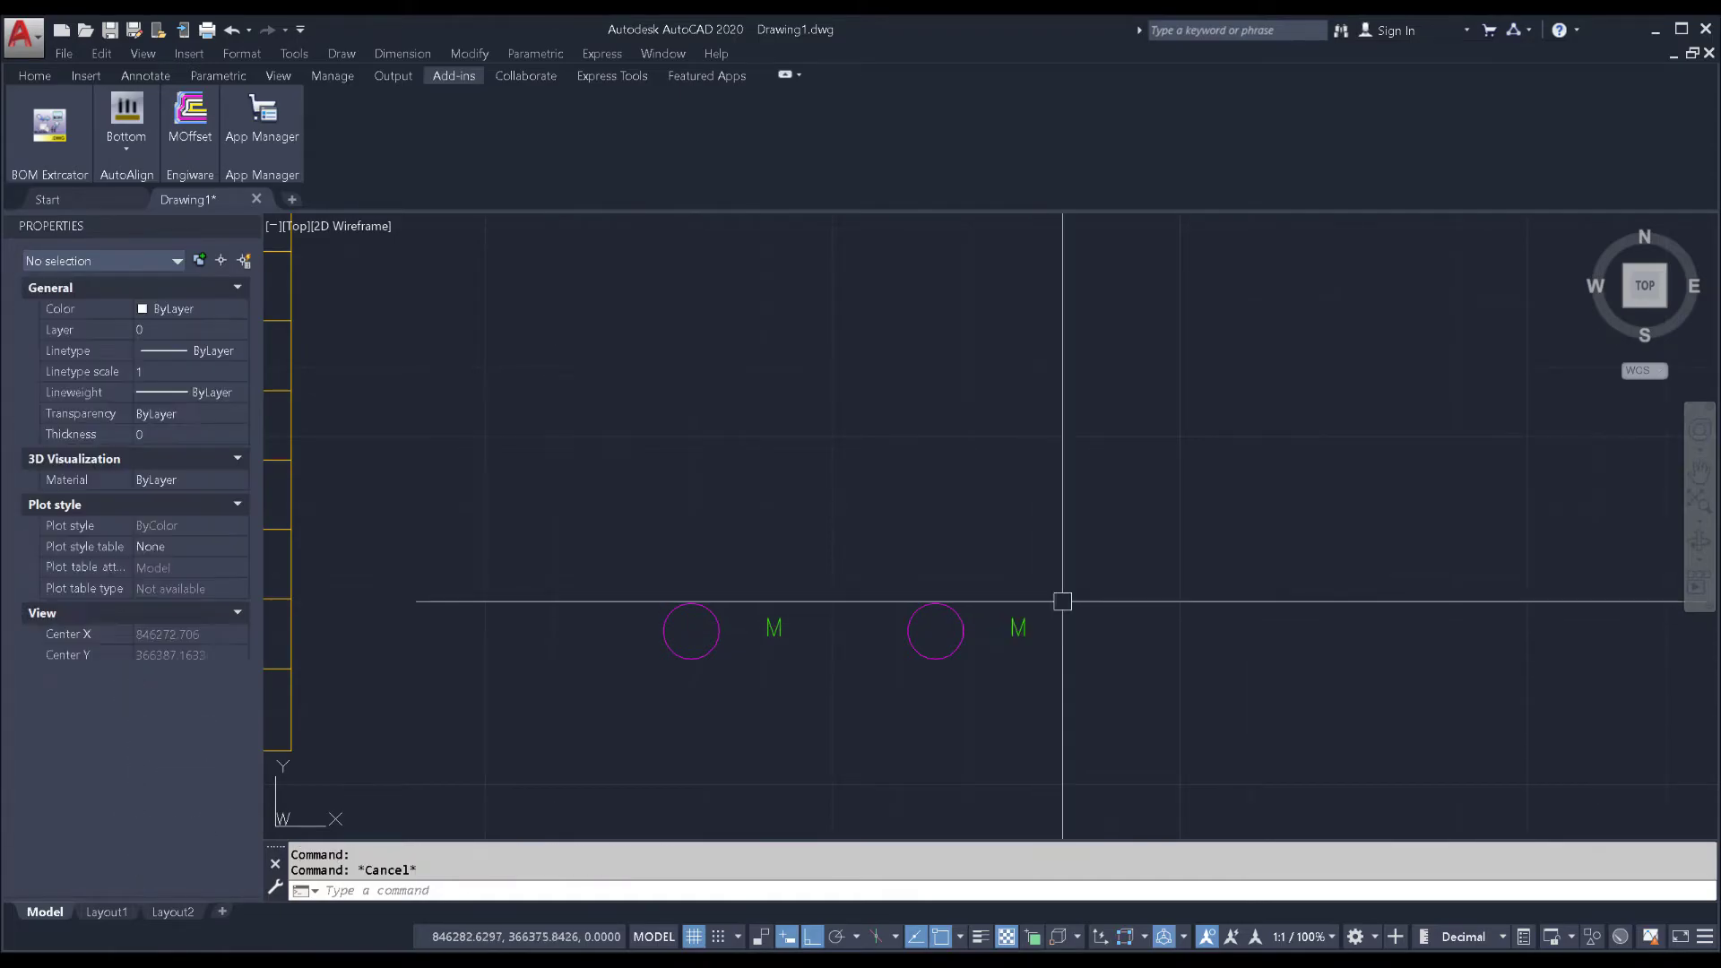
click(1060, 600)
click(972, 661)
click(815, 595)
click(740, 673)
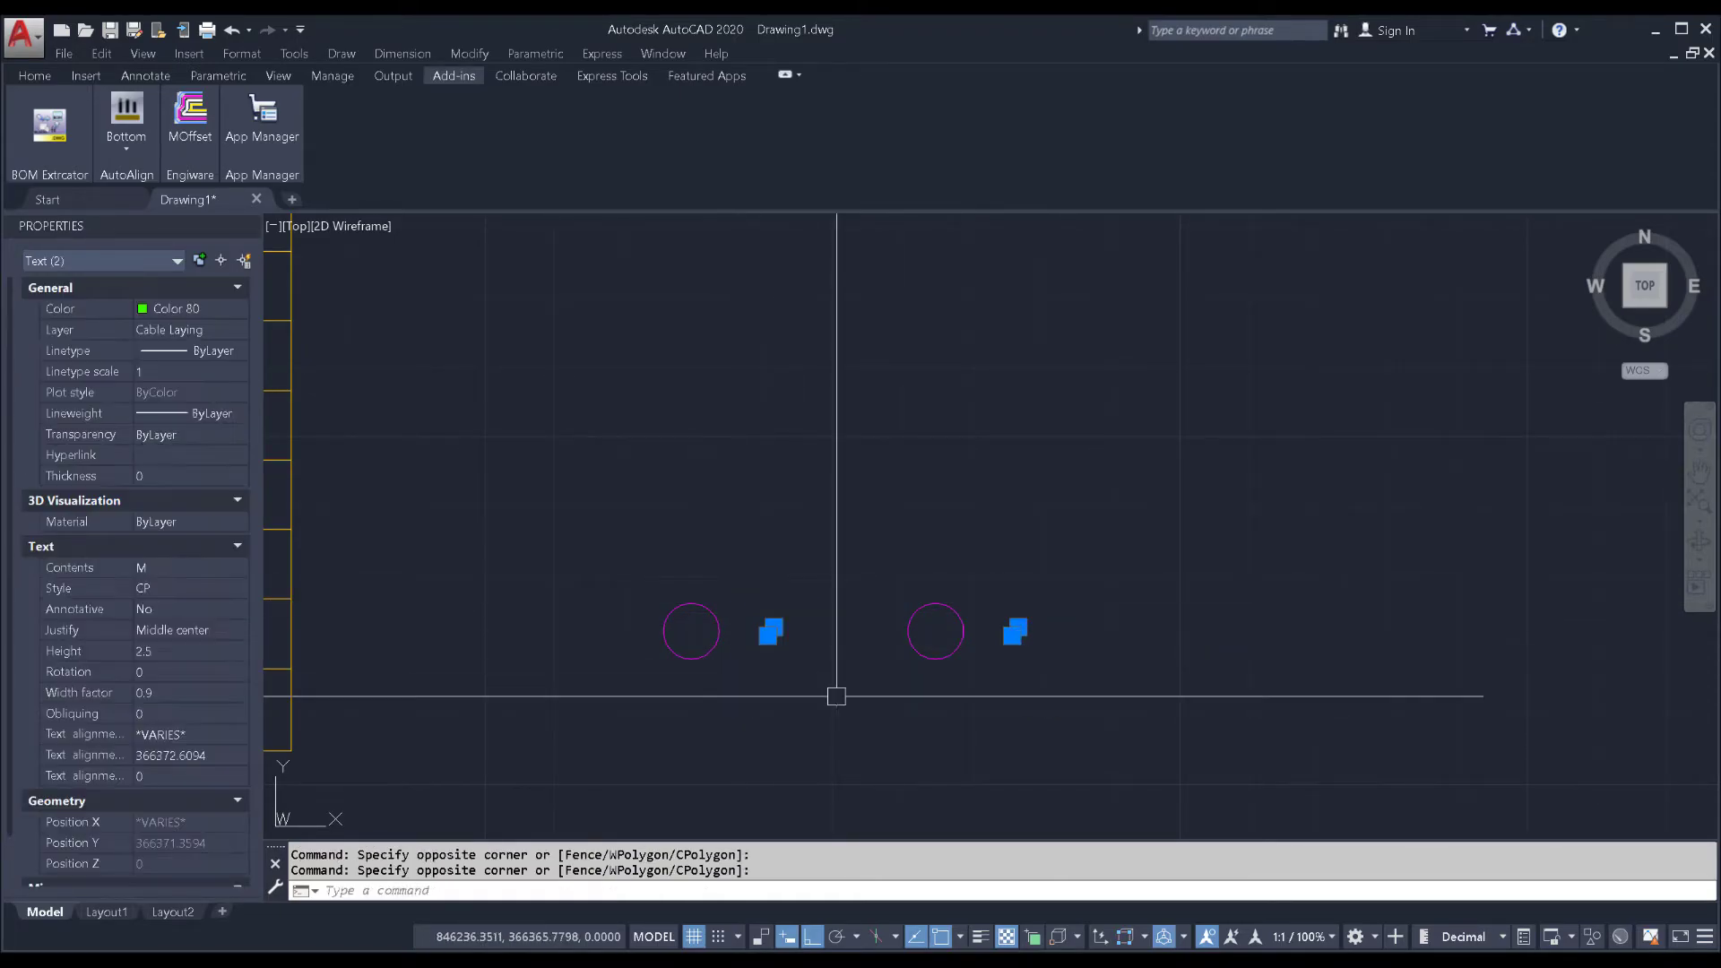
text(m)
key(Return)
click(849, 699)
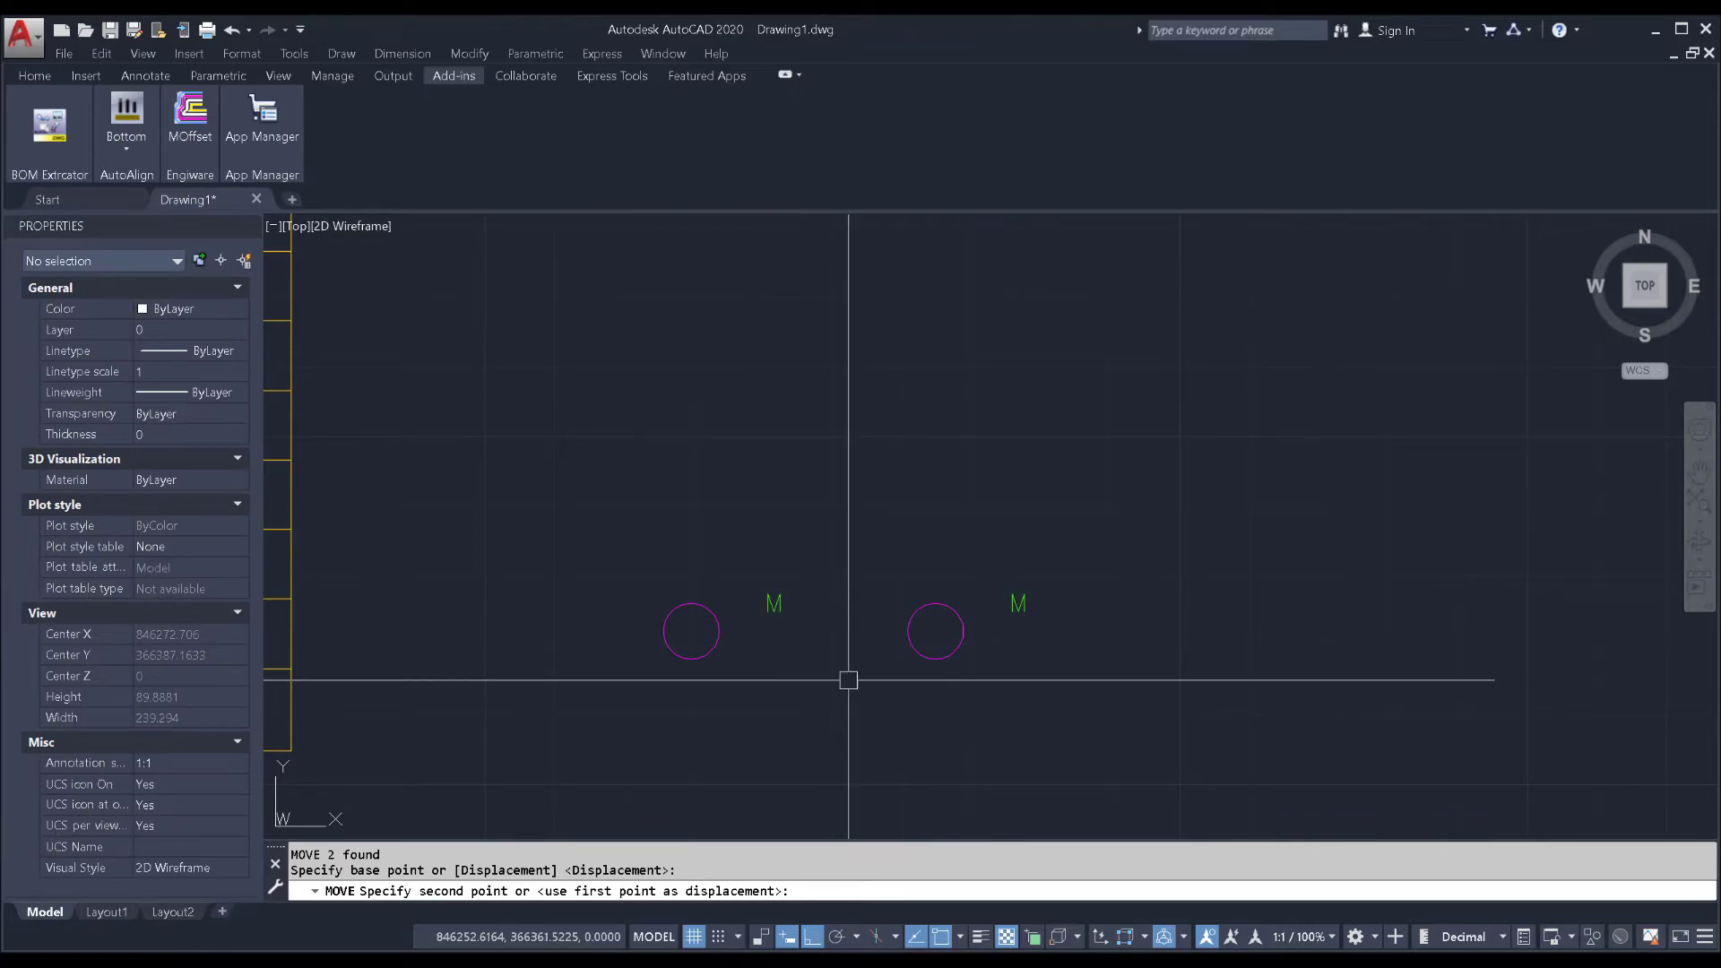
click(847, 676)
Reselect the copied M label and restart moving it after undoing a lost move
click(1050, 623)
click(1016, 579)
text(m)
key(Return)
key(Return)
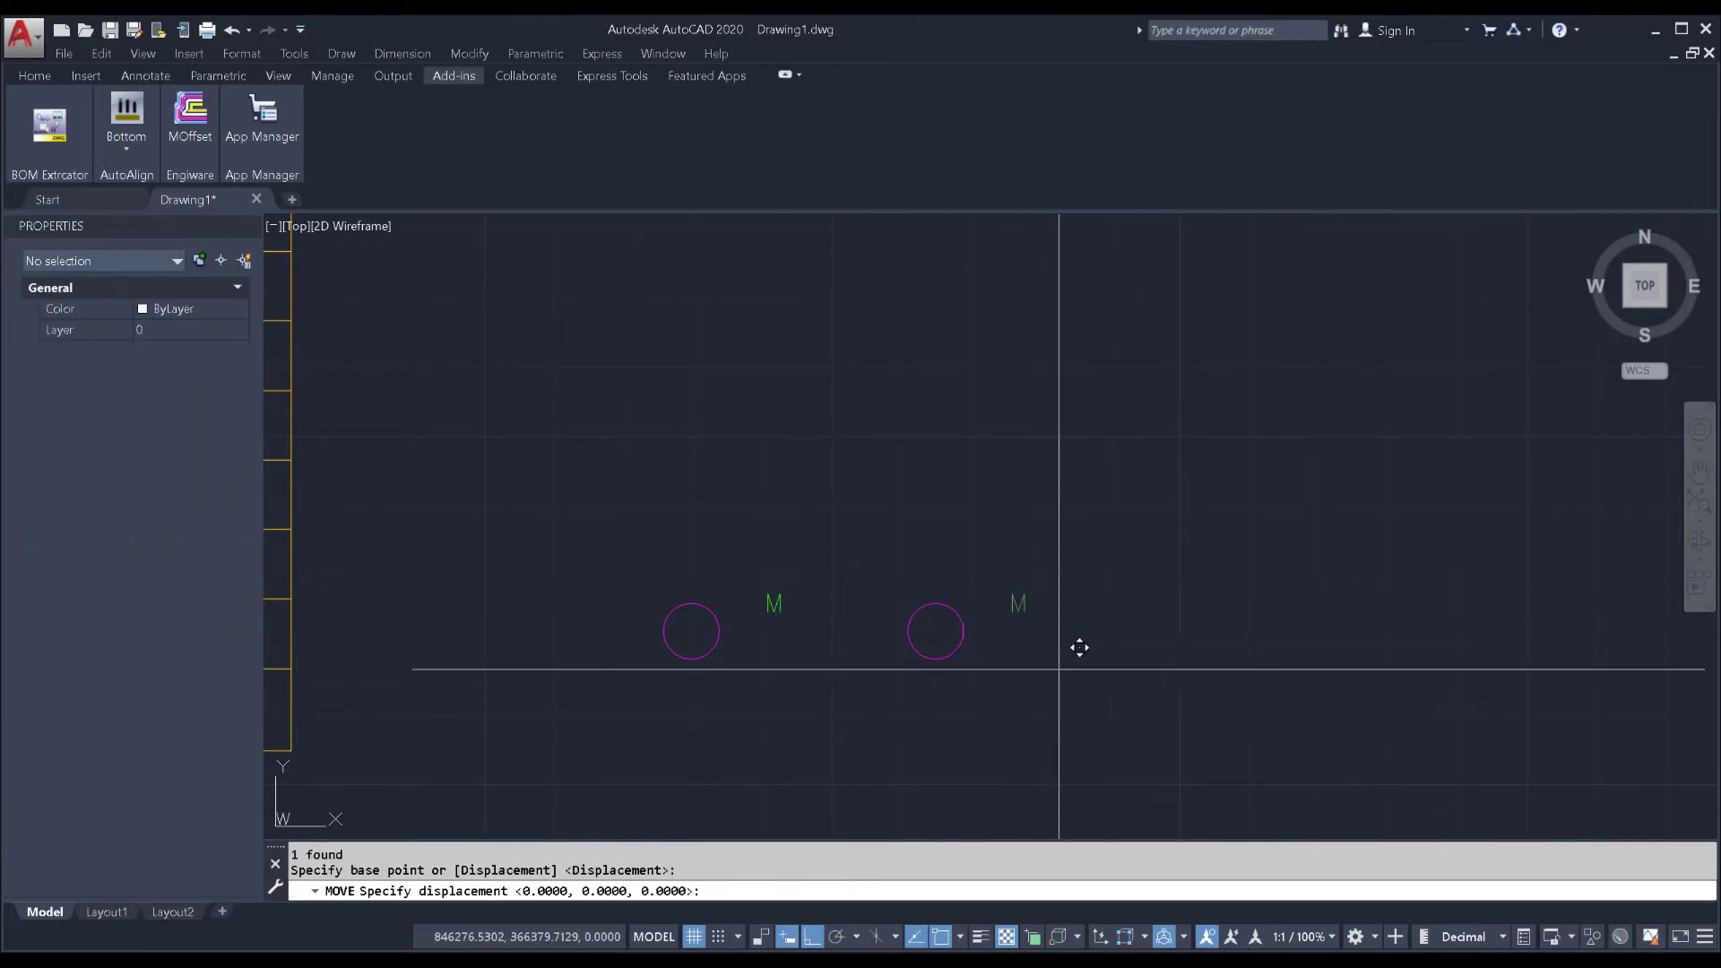
key(Return)
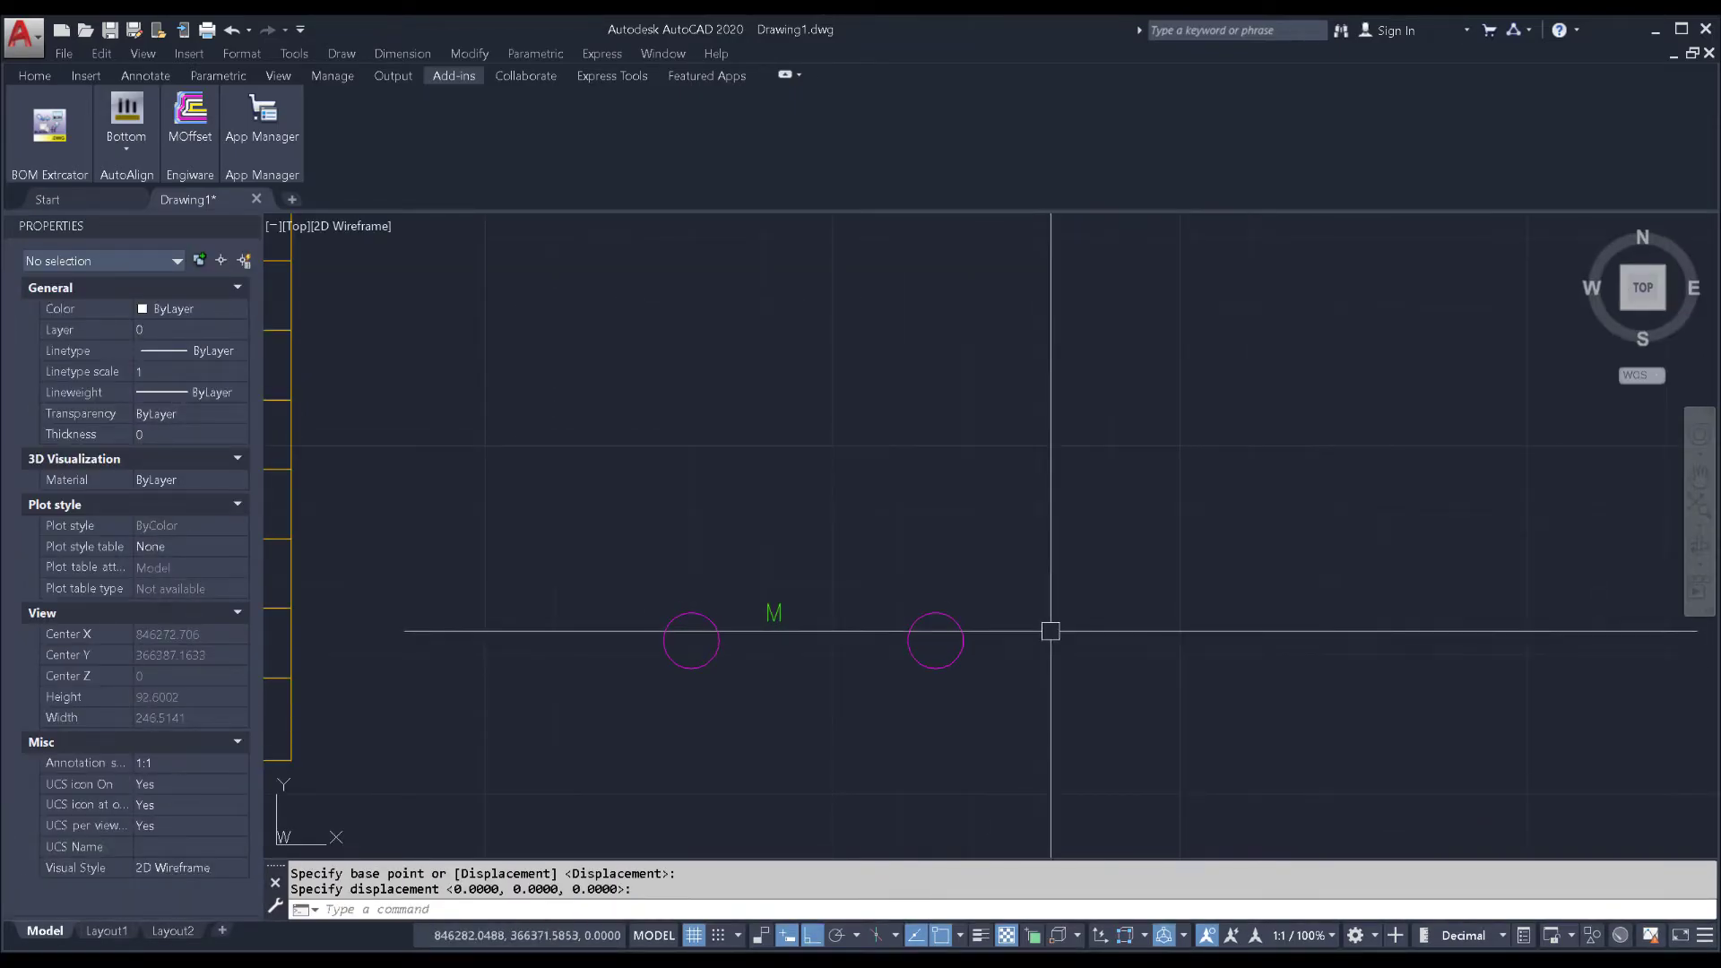
key(Return)
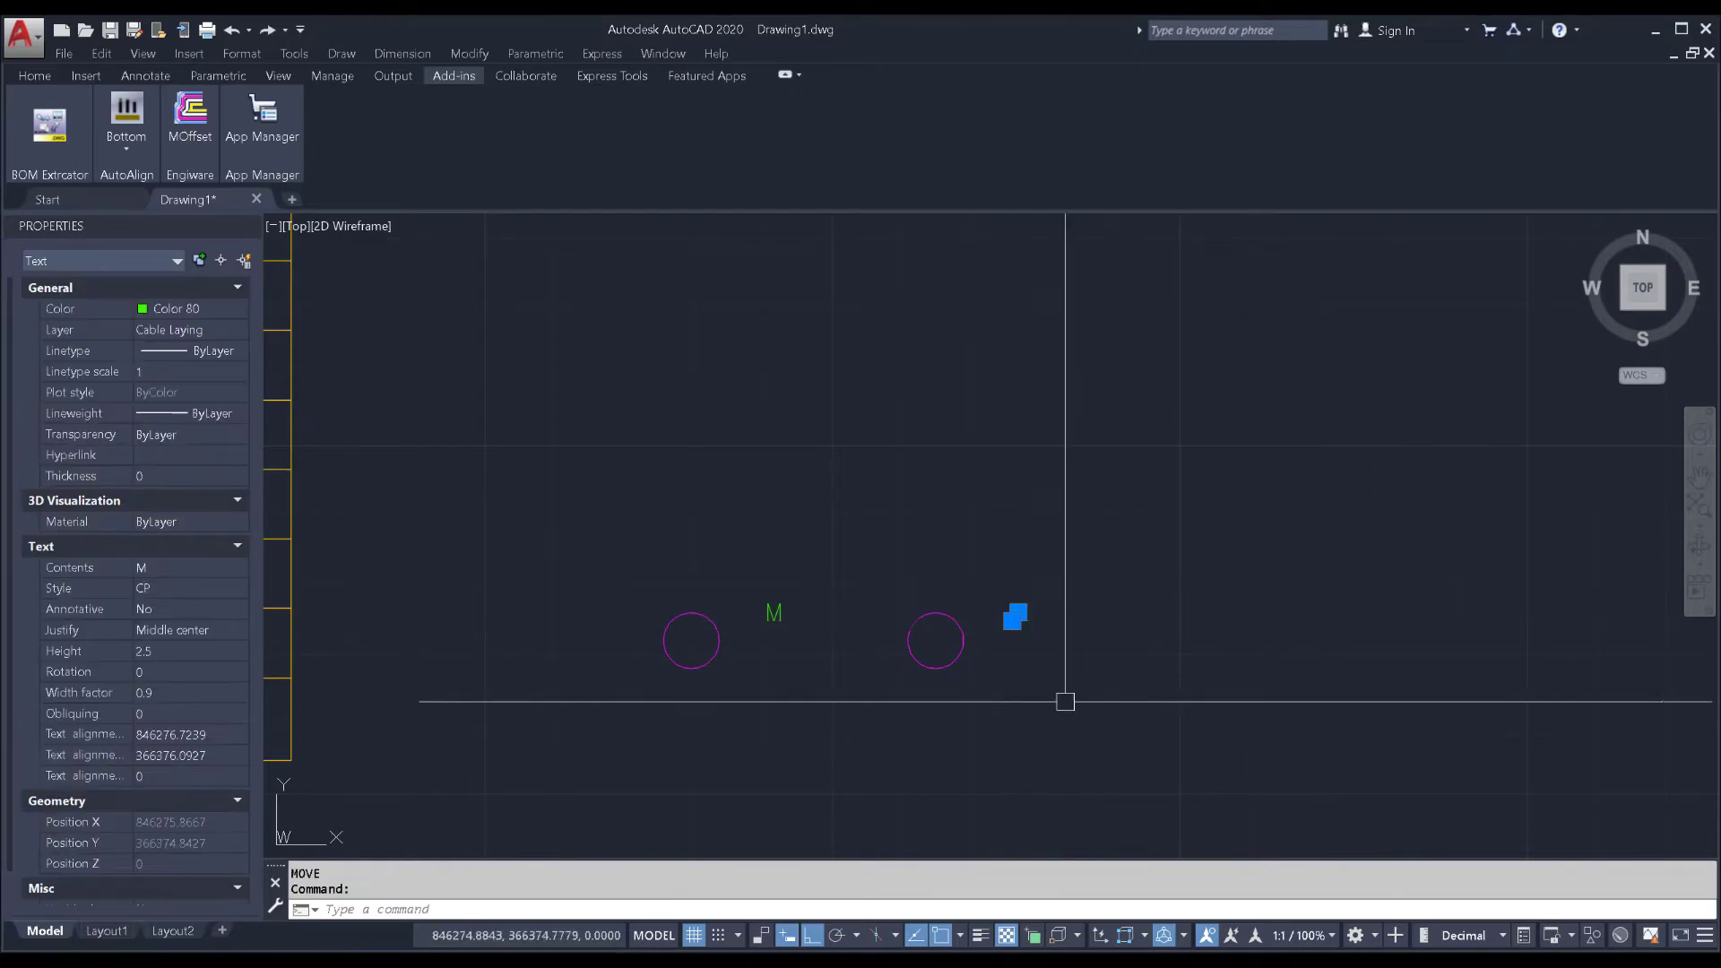
text(m)
key(Return)
Move the right motor circle and its M label higher than the left pair
click(1161, 710)
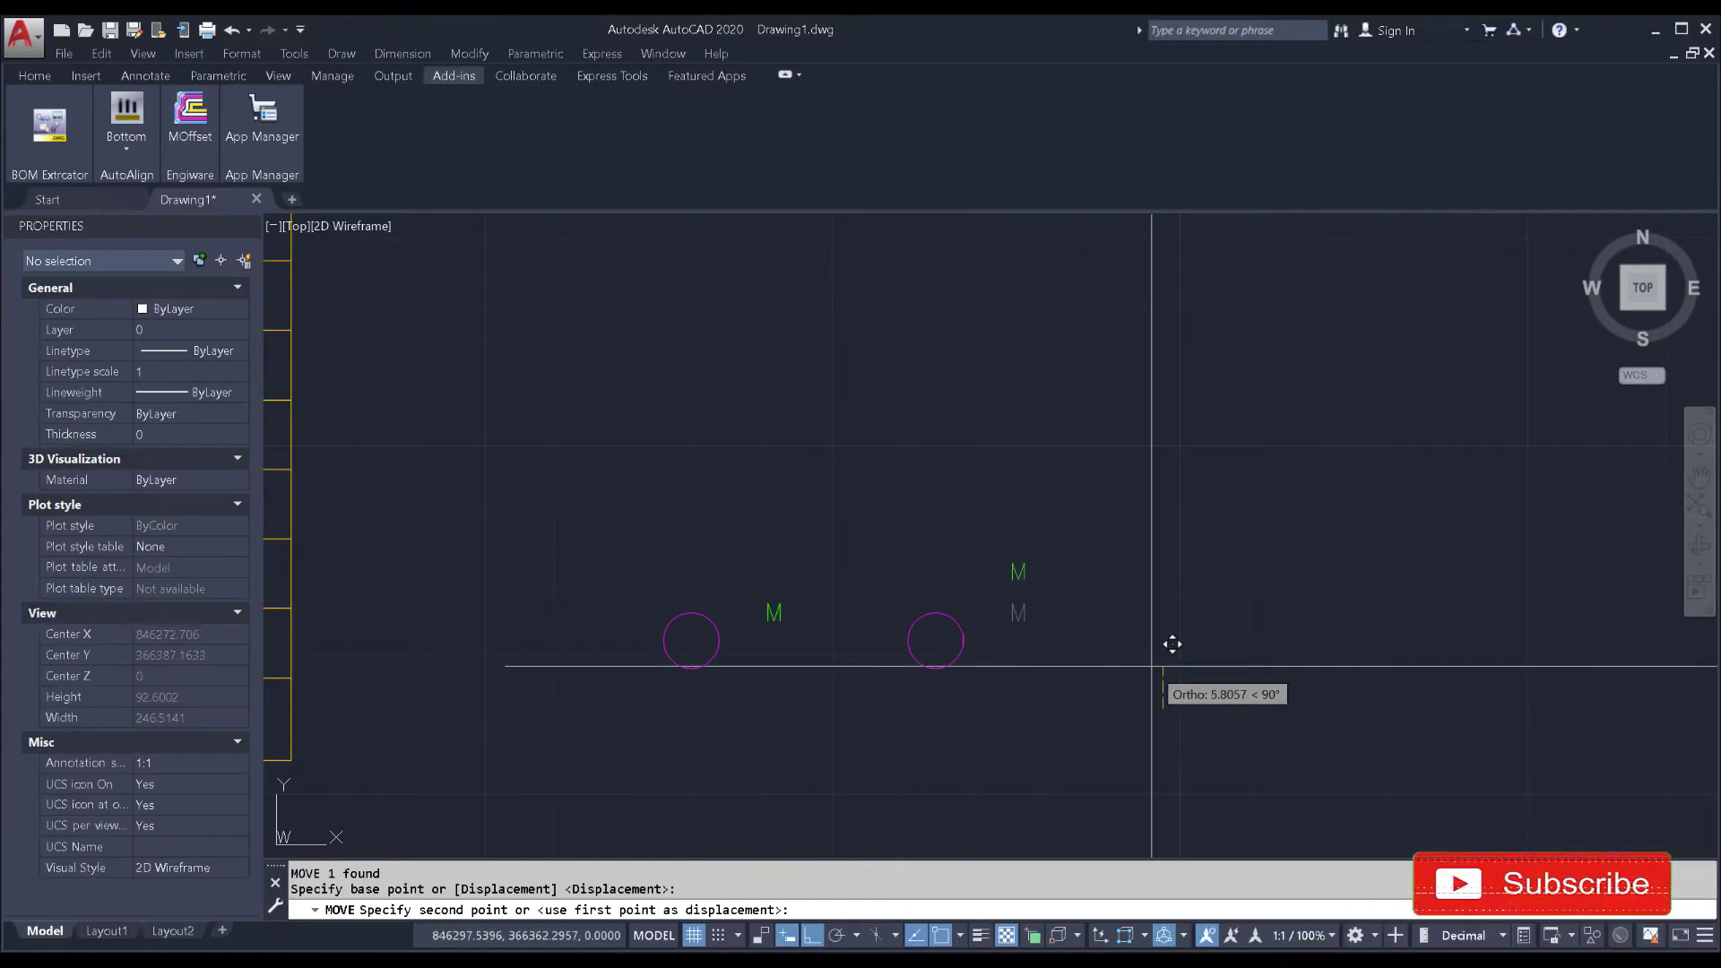
key(Escape)
click(1049, 690)
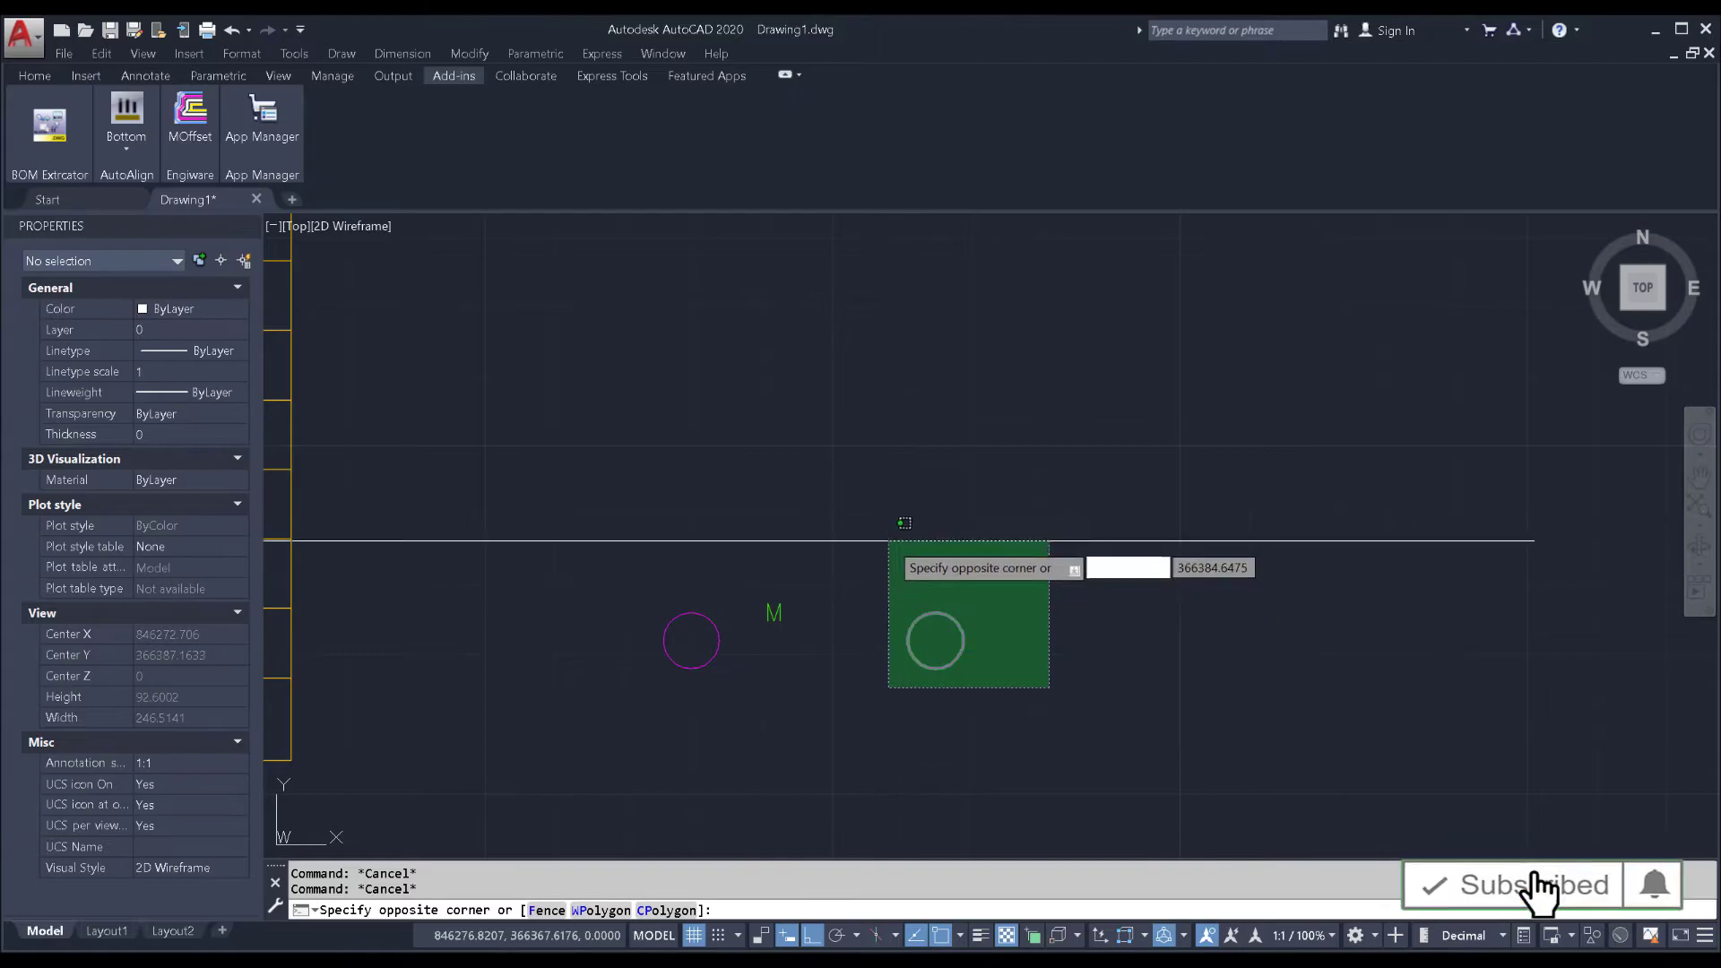
click(887, 546)
text(m)
key(Return)
click(1172, 688)
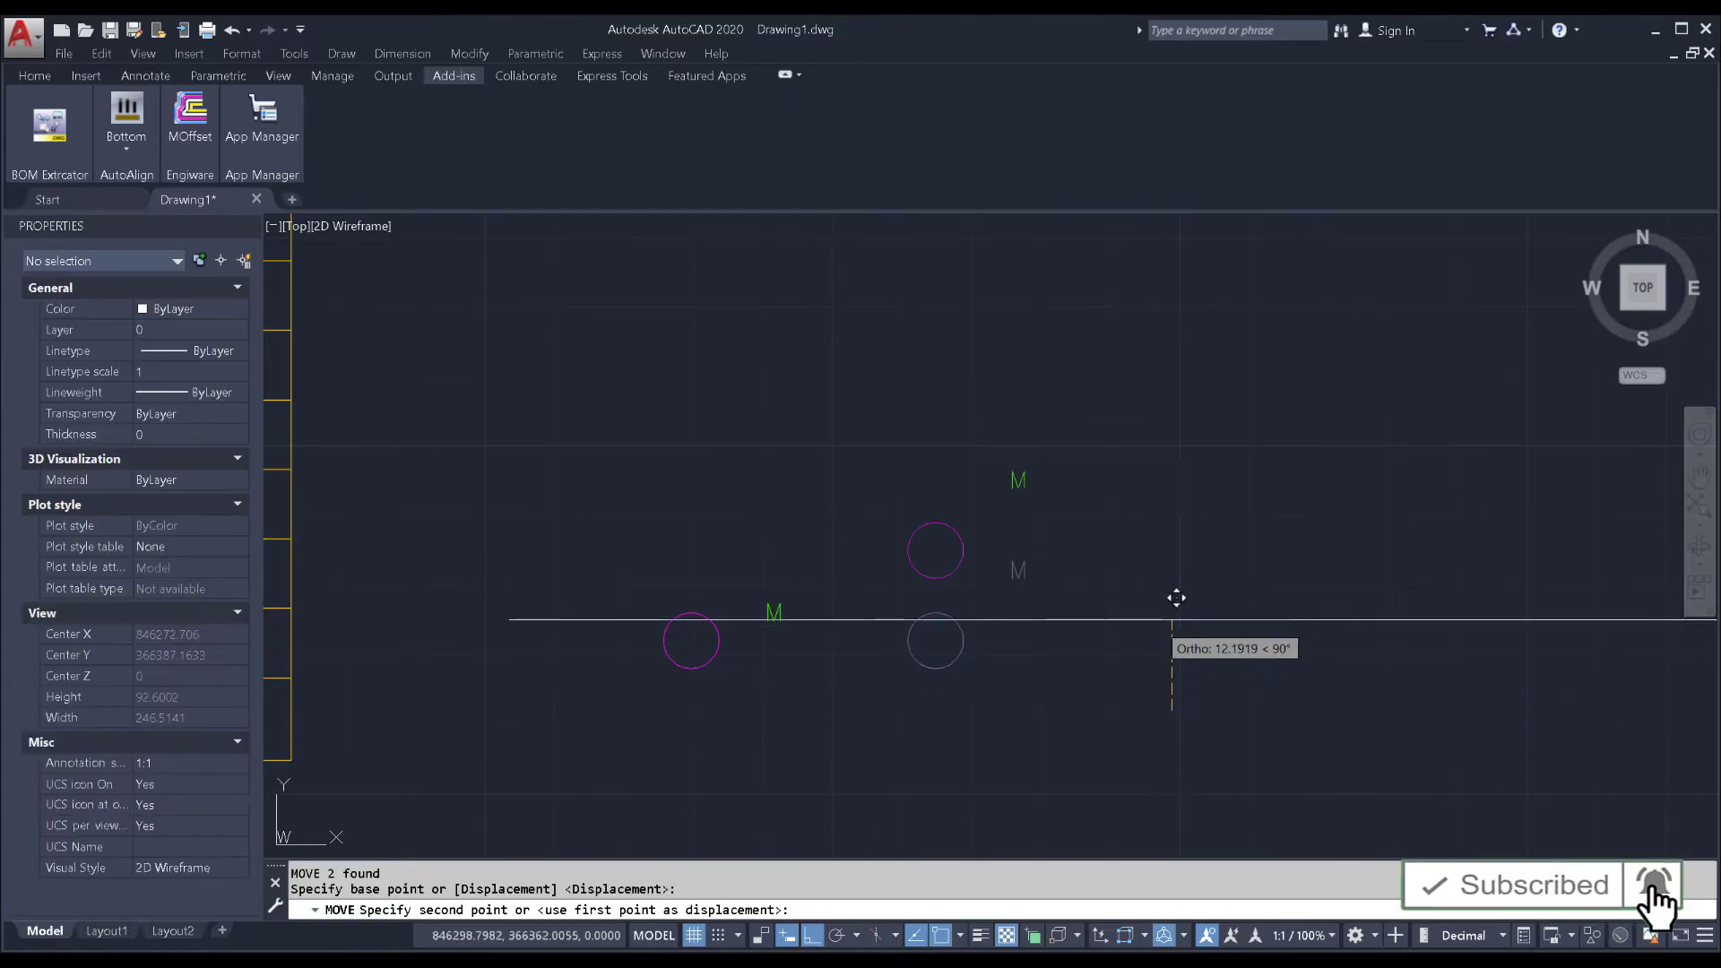
click(1172, 580)
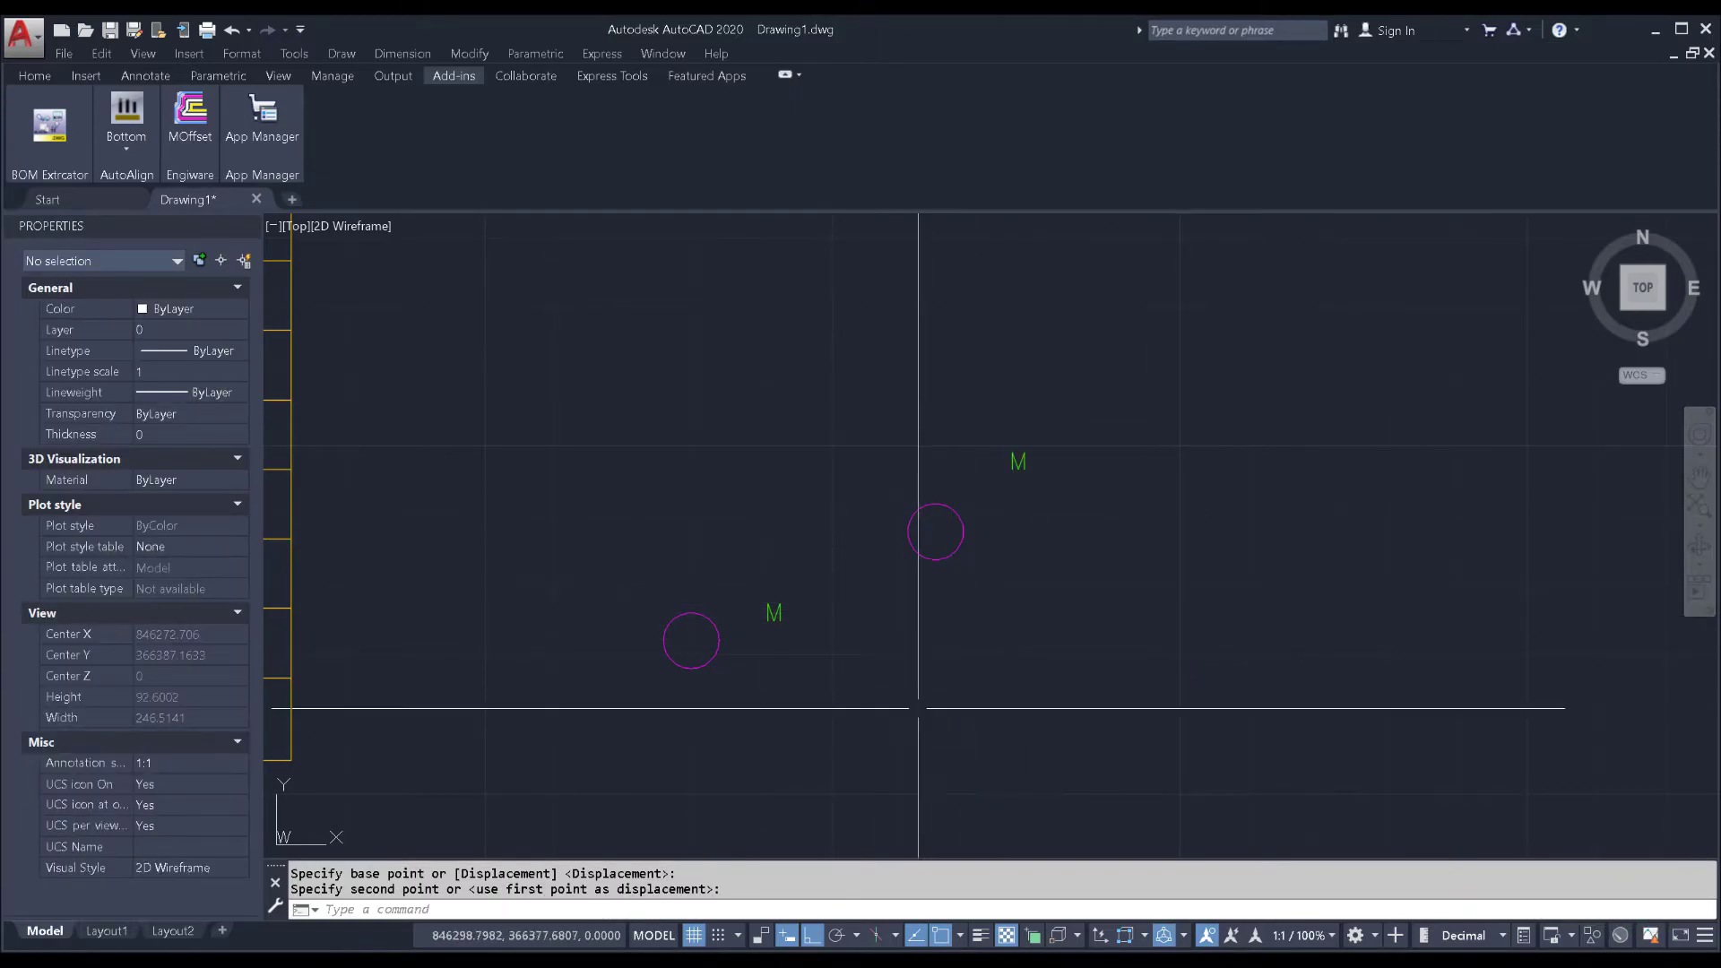
middle_drag(825, 659, 749, 641)
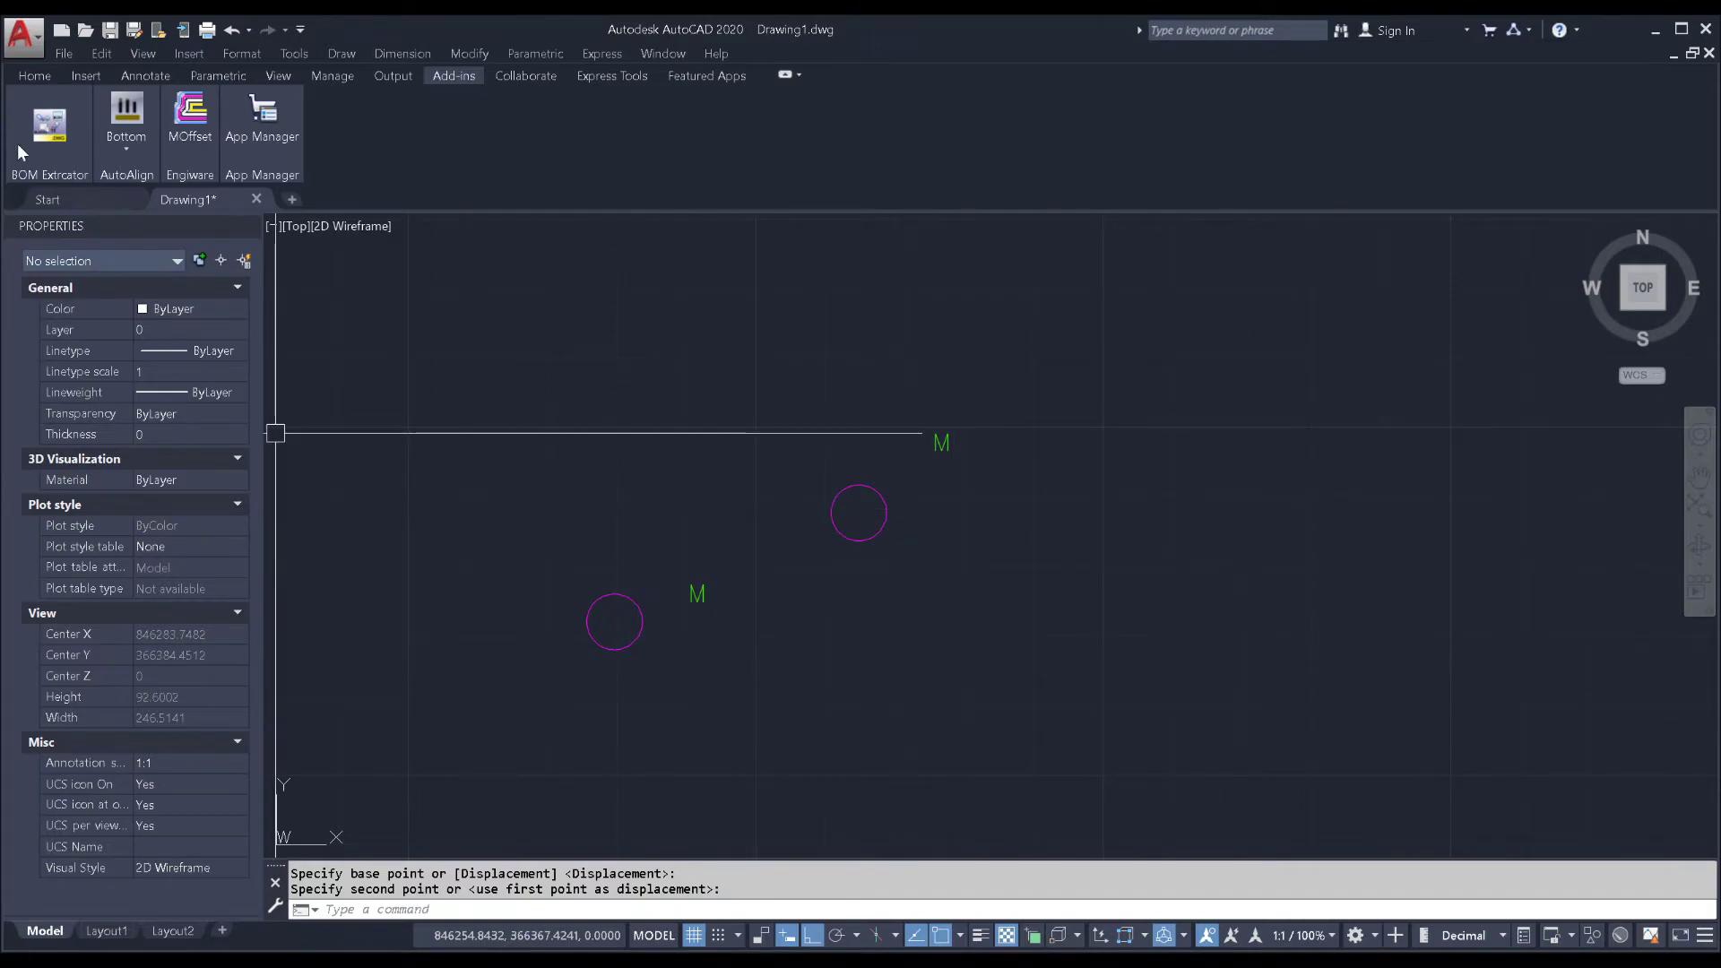
click(123, 111)
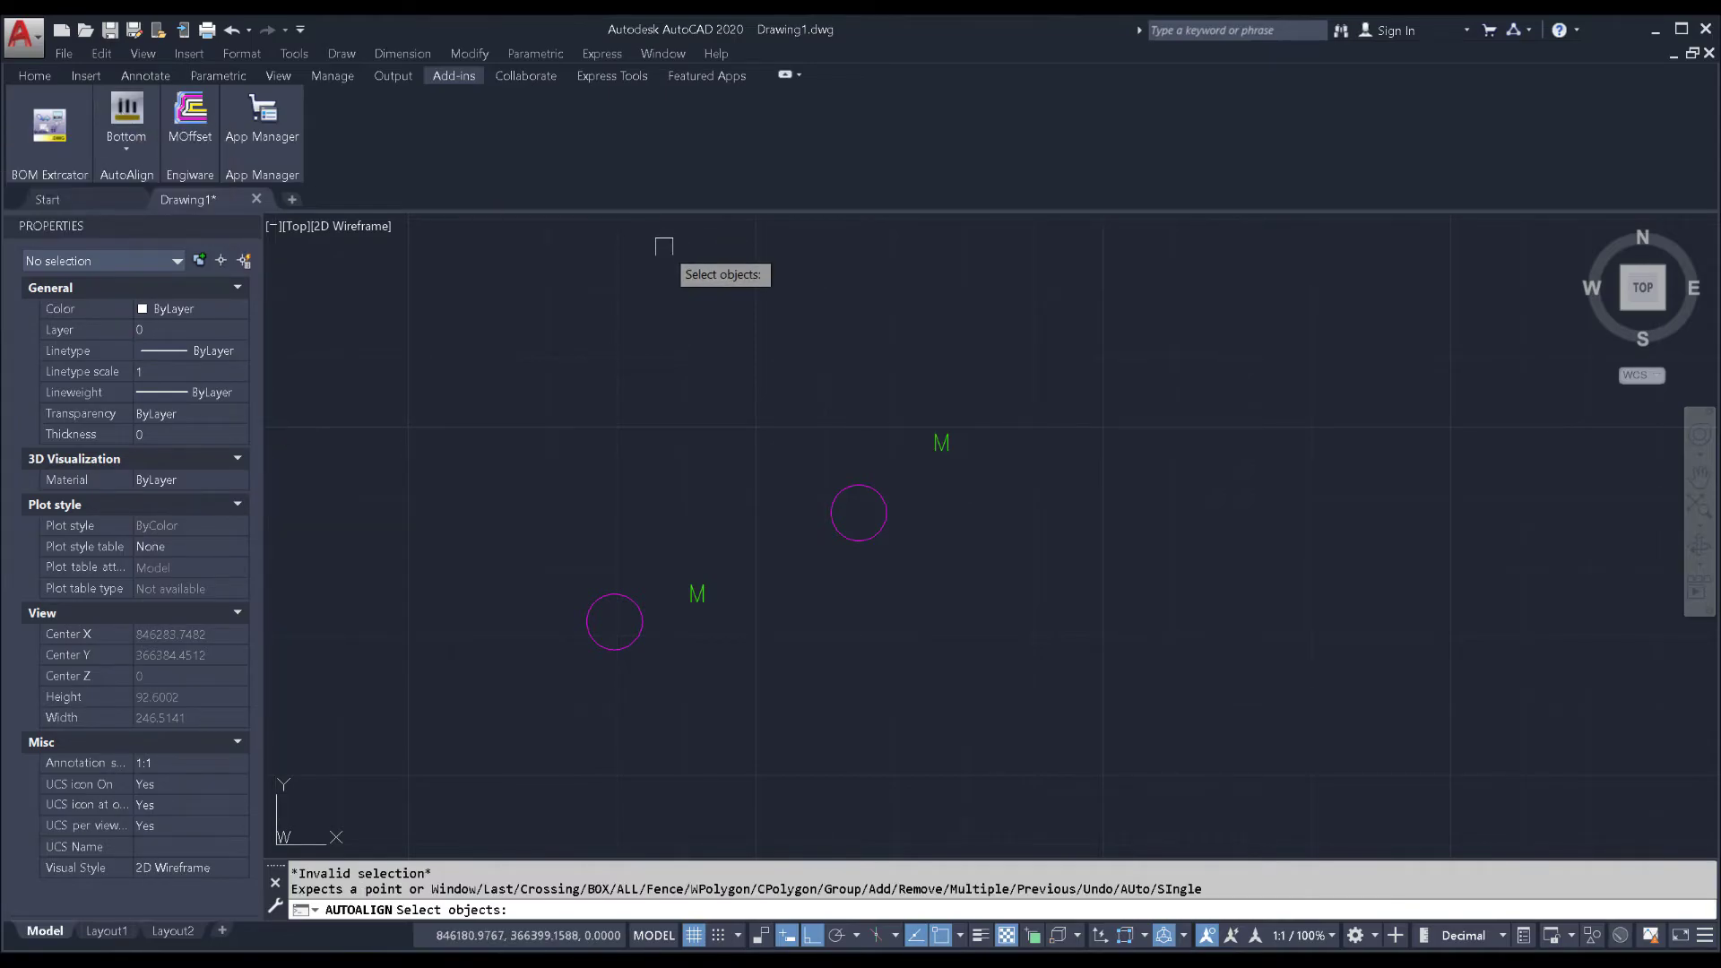
click(518, 308)
click(962, 695)
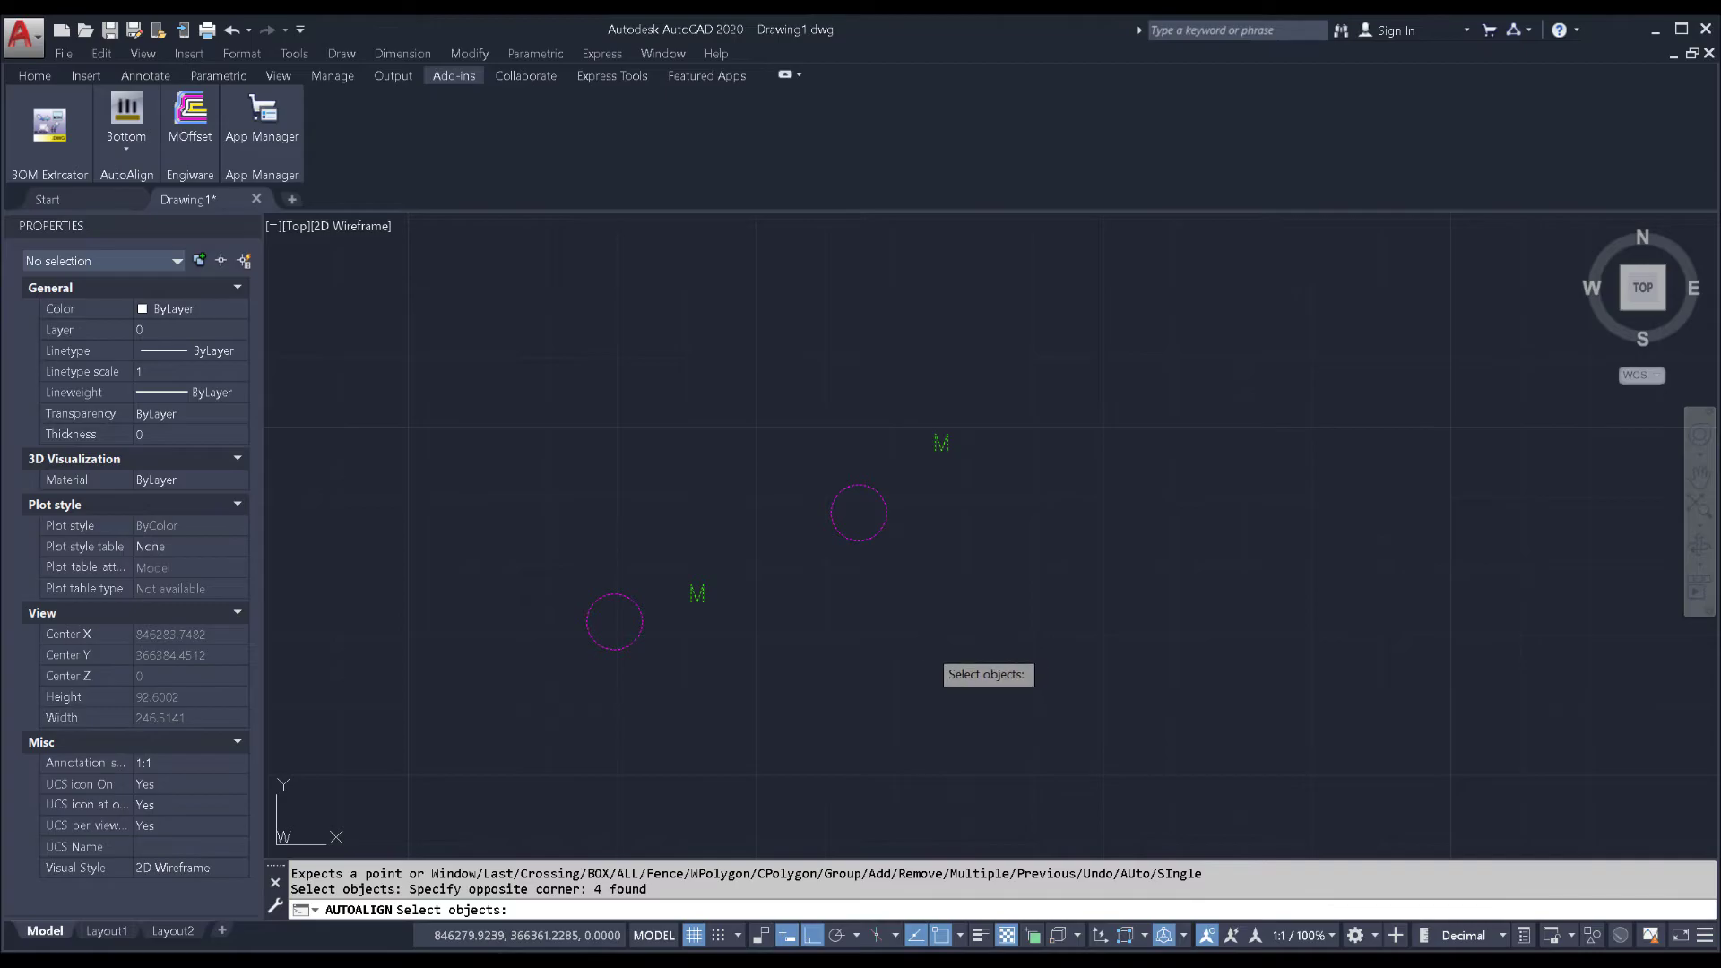
key(Return)
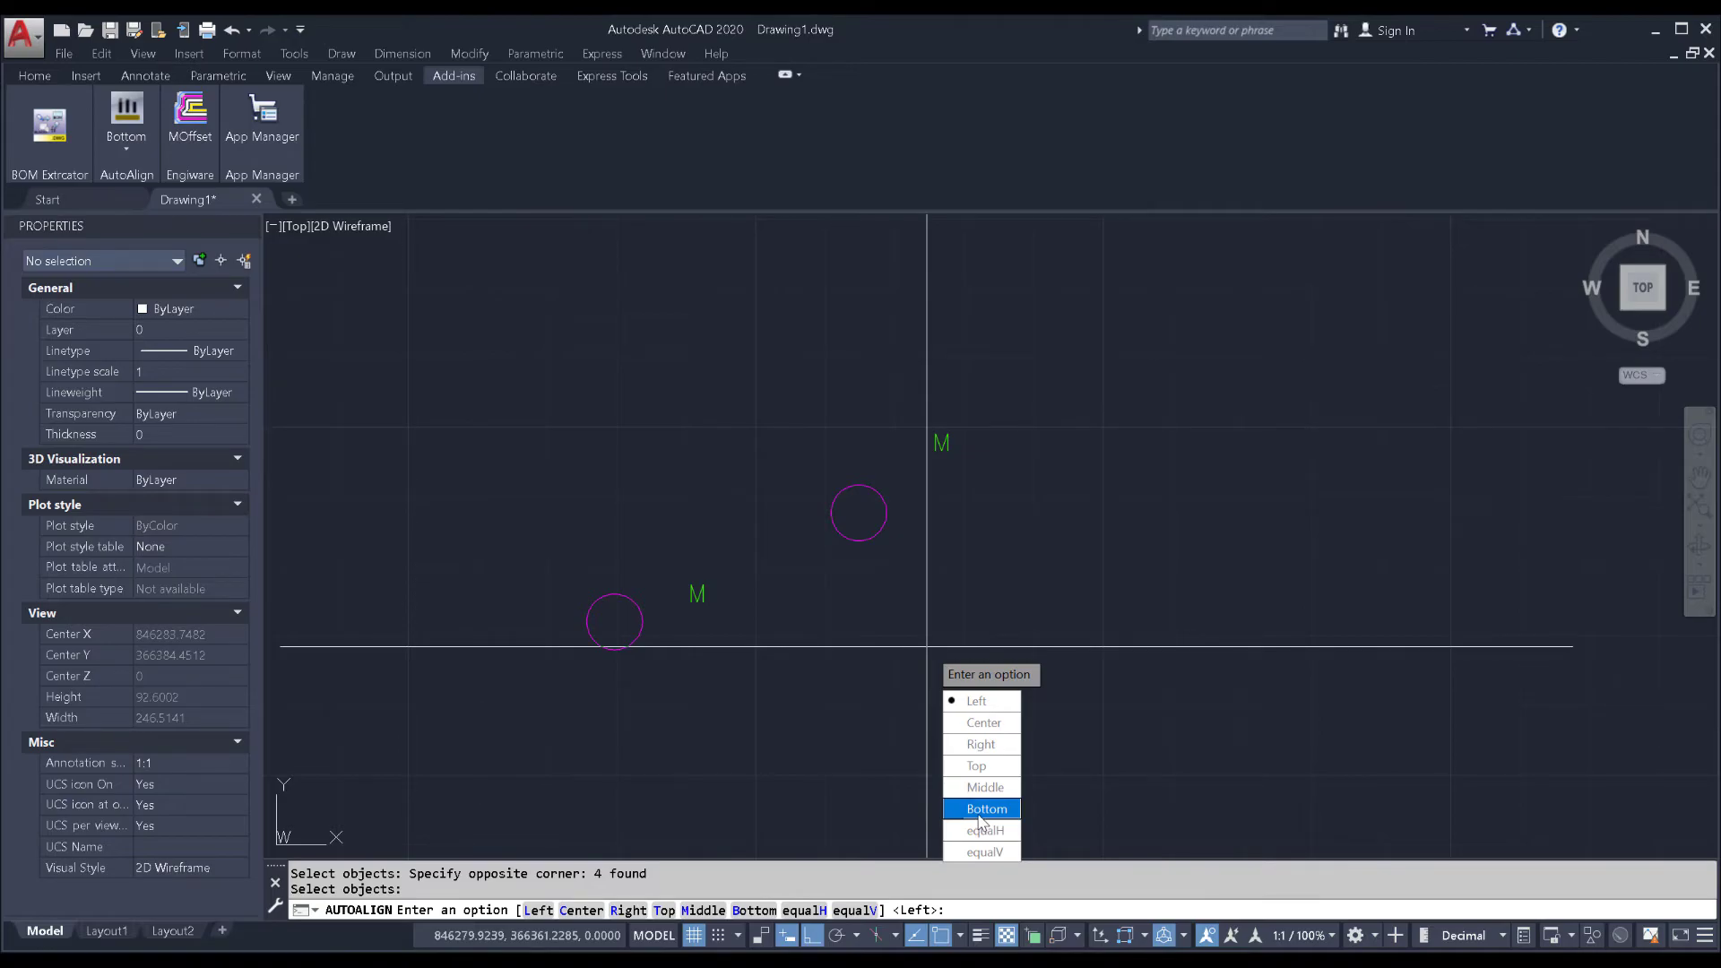
click(979, 809)
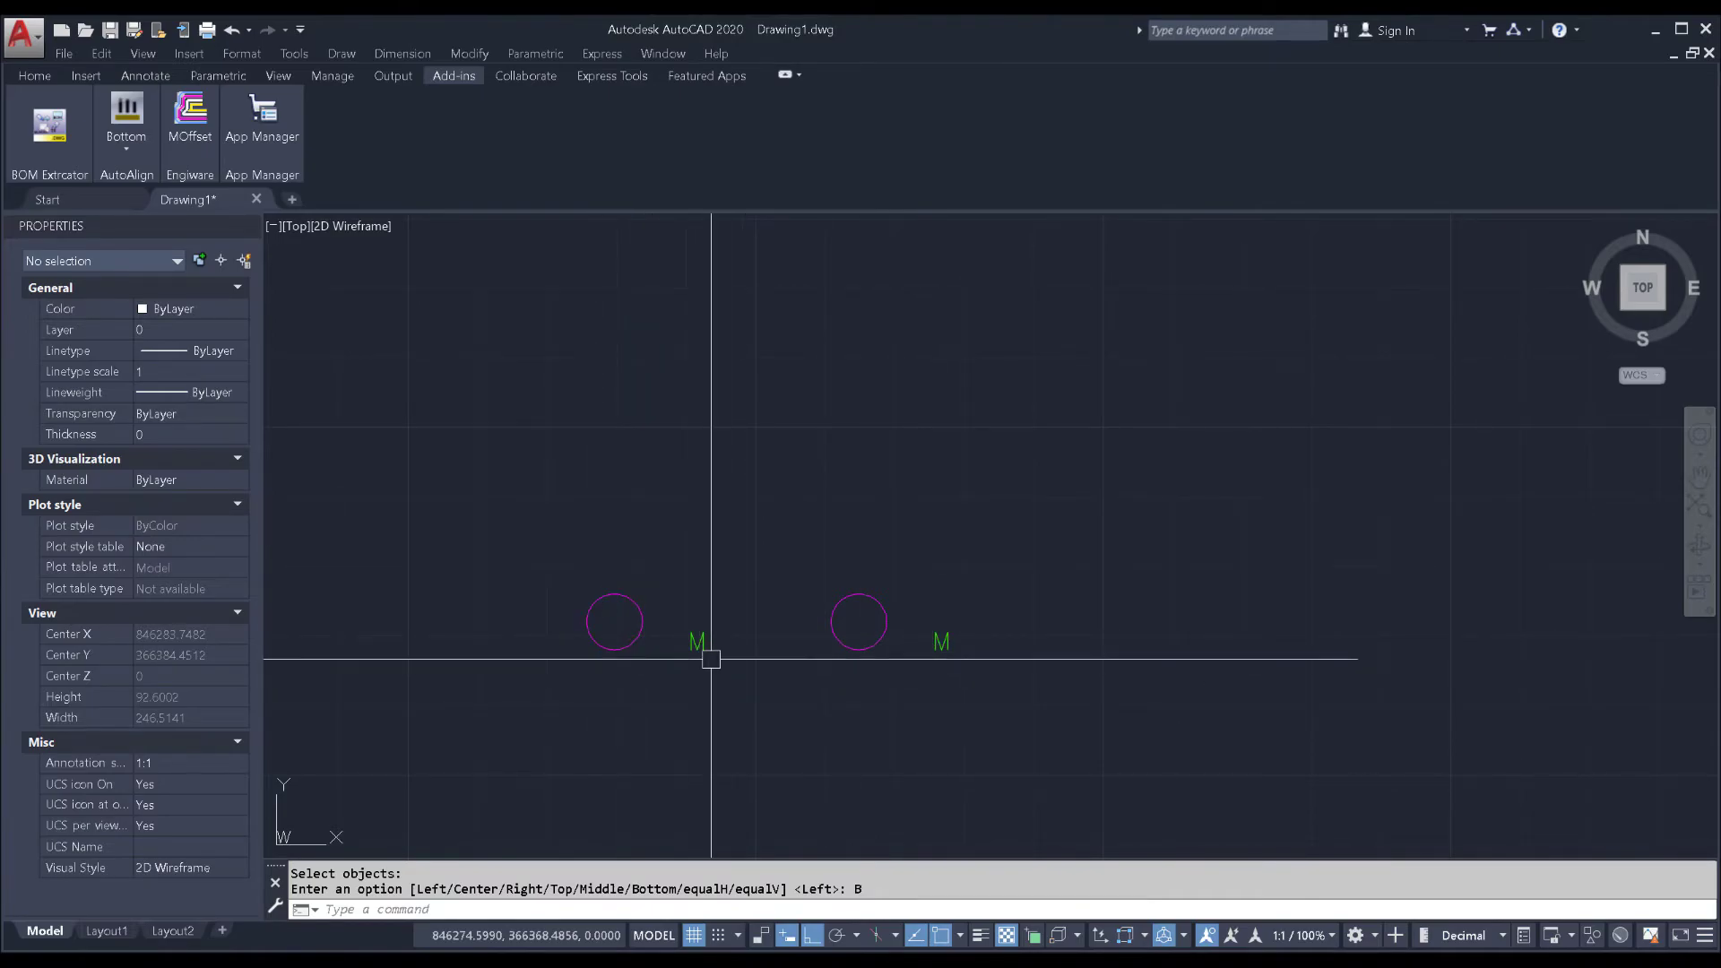
click(718, 620)
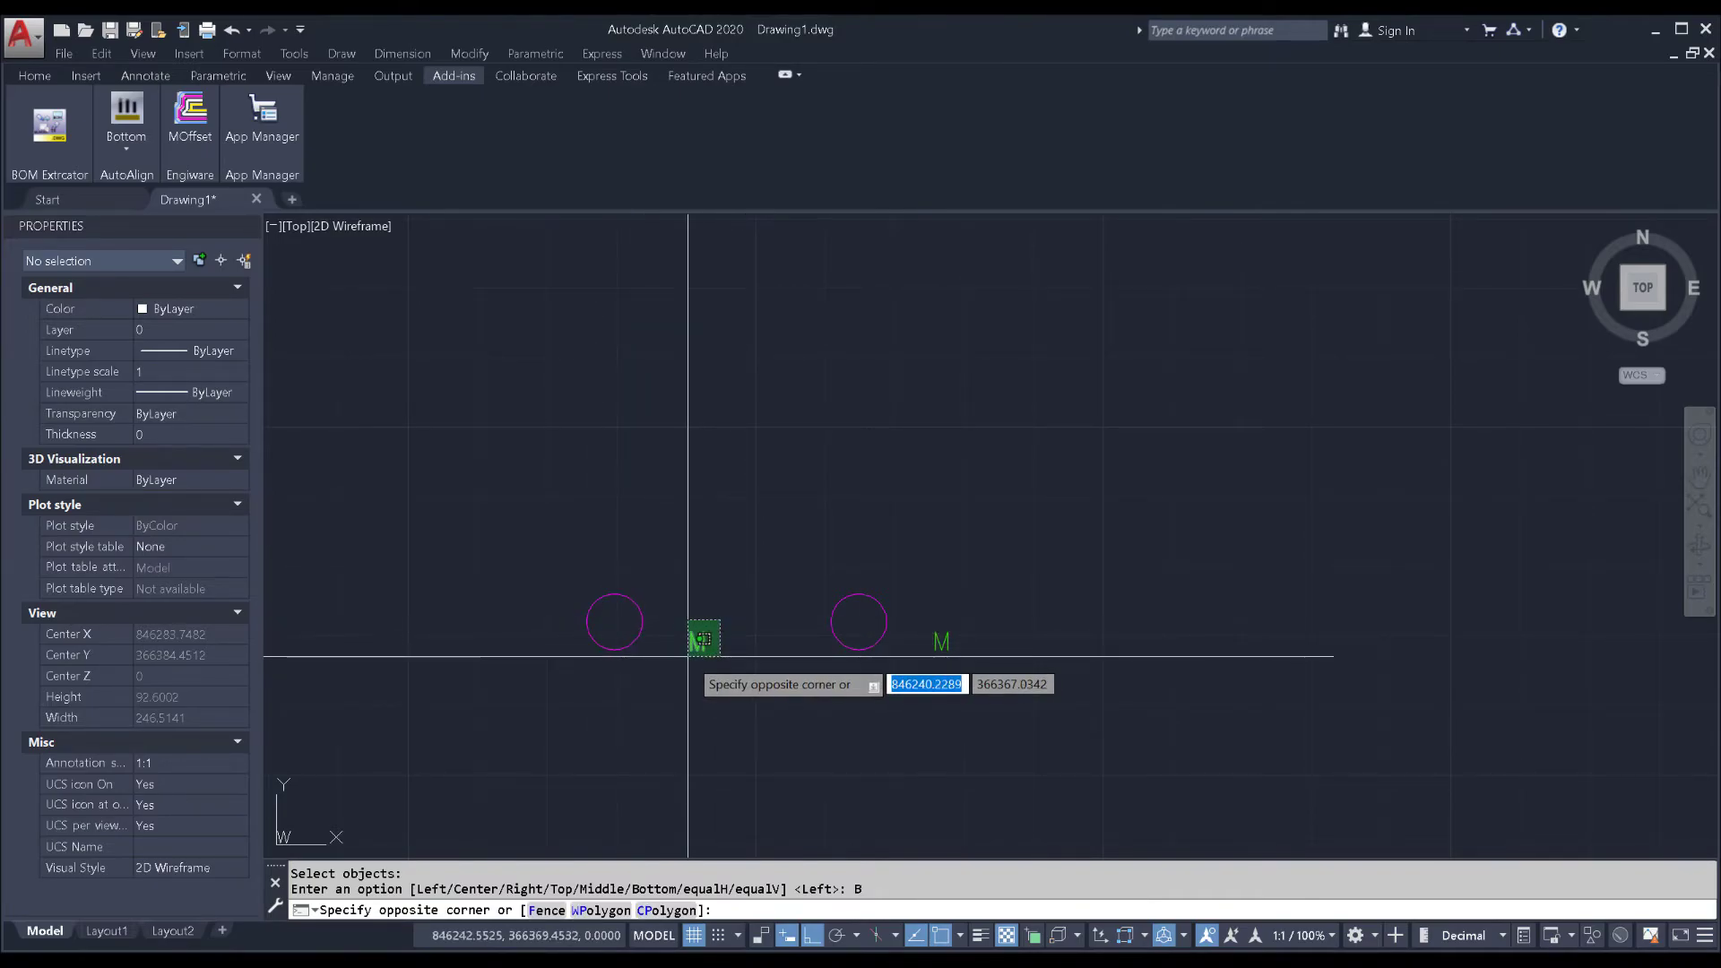
click(696, 650)
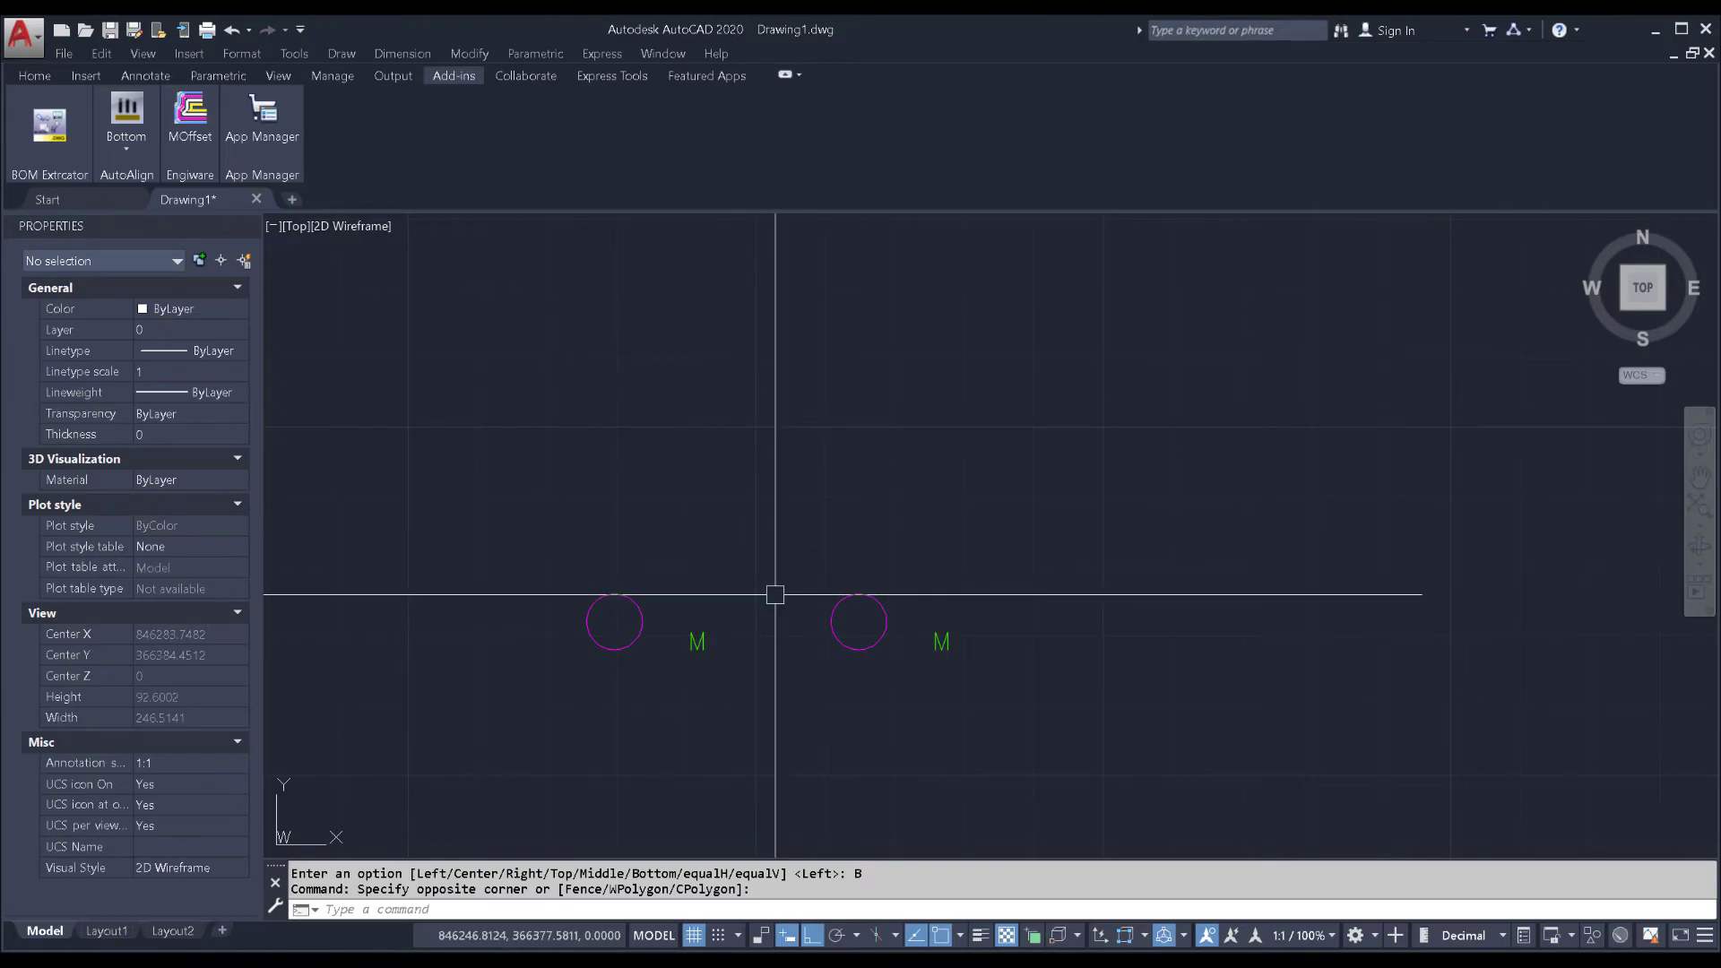
text(u)
key(Return)
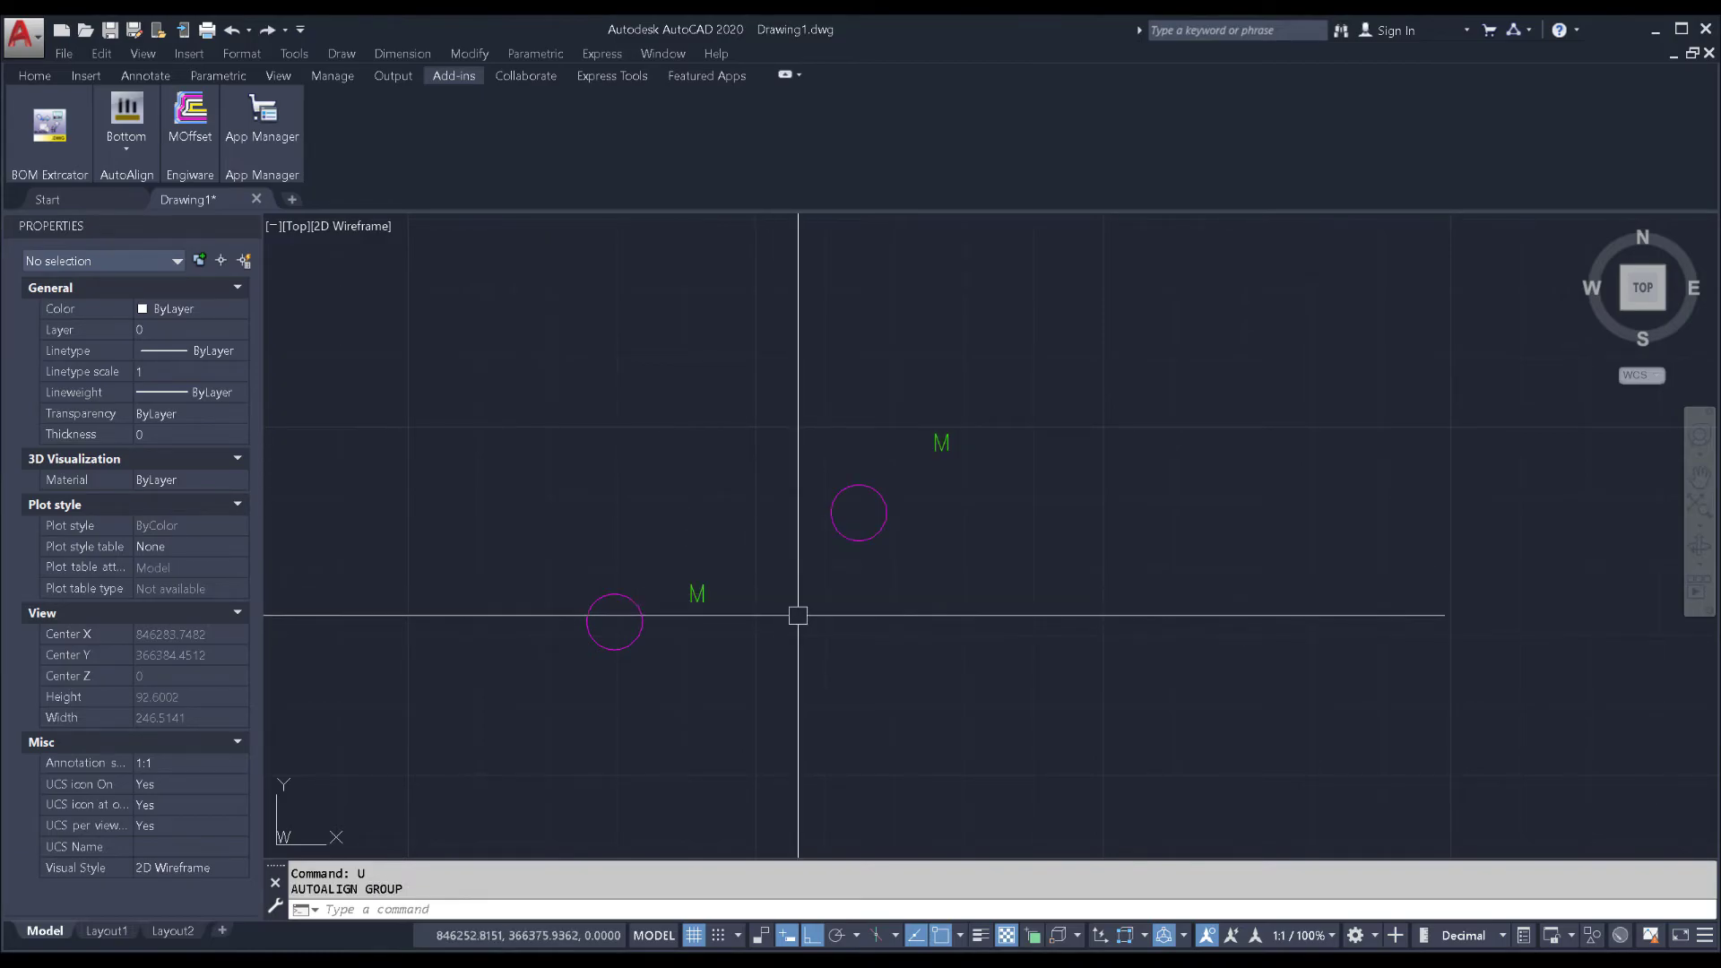
click(975, 401)
key(Escape)
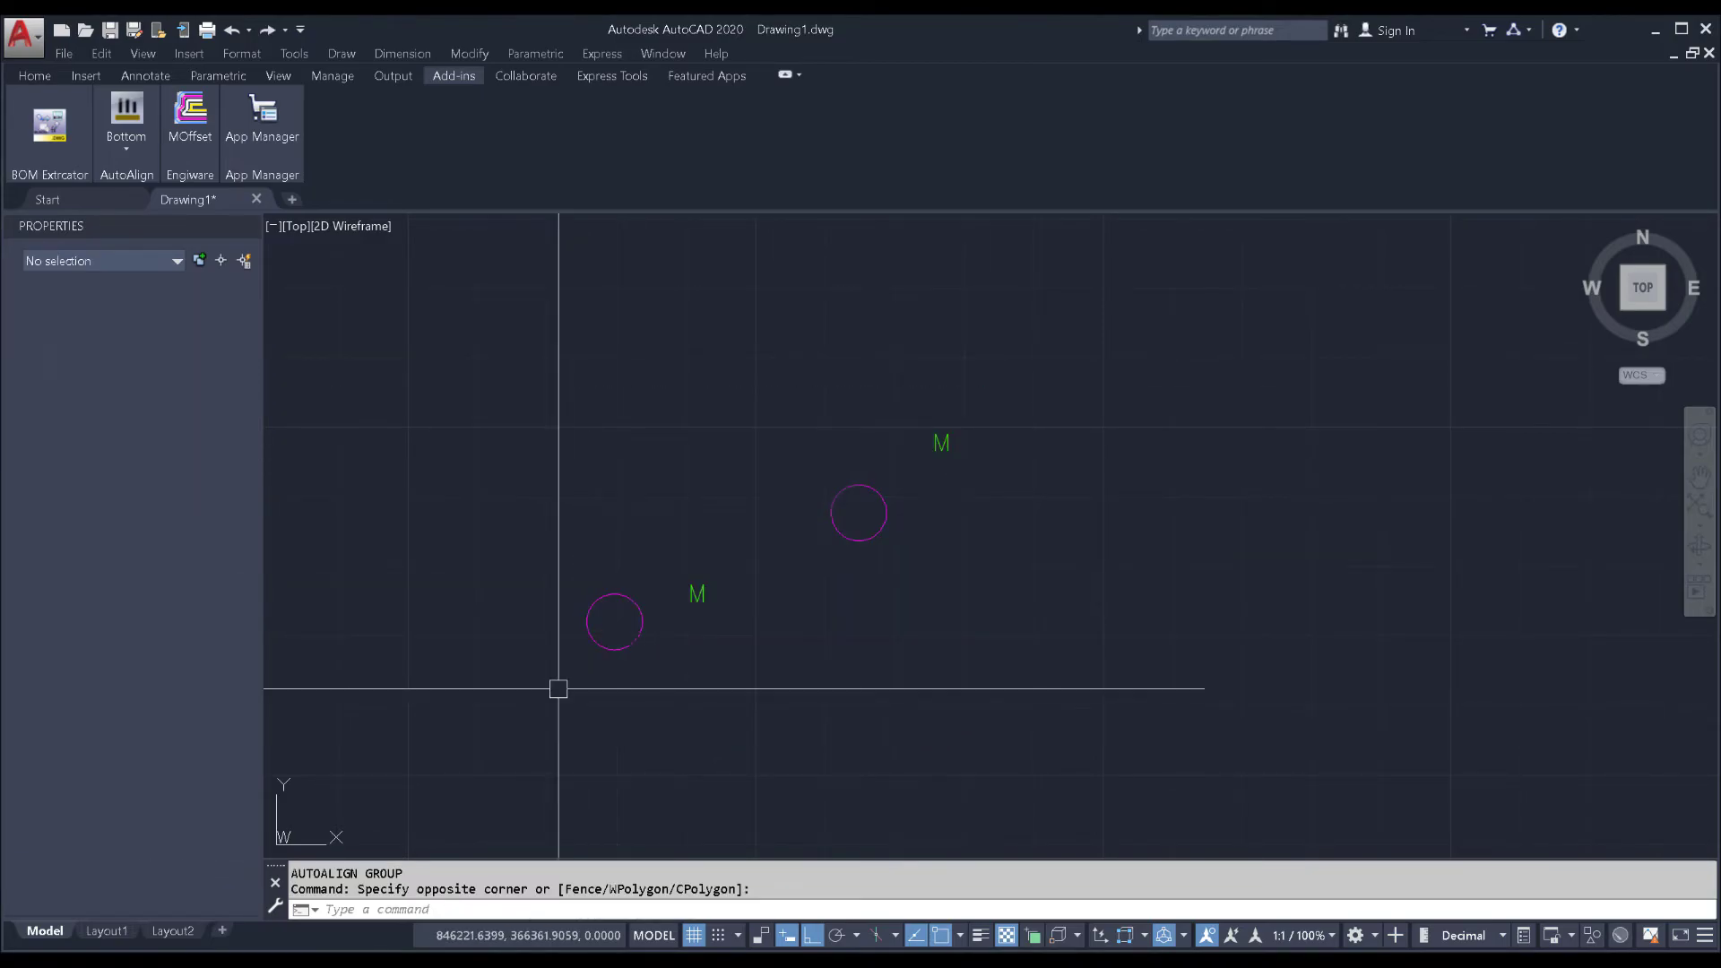
key(Escape)
click(126, 109)
click(1030, 346)
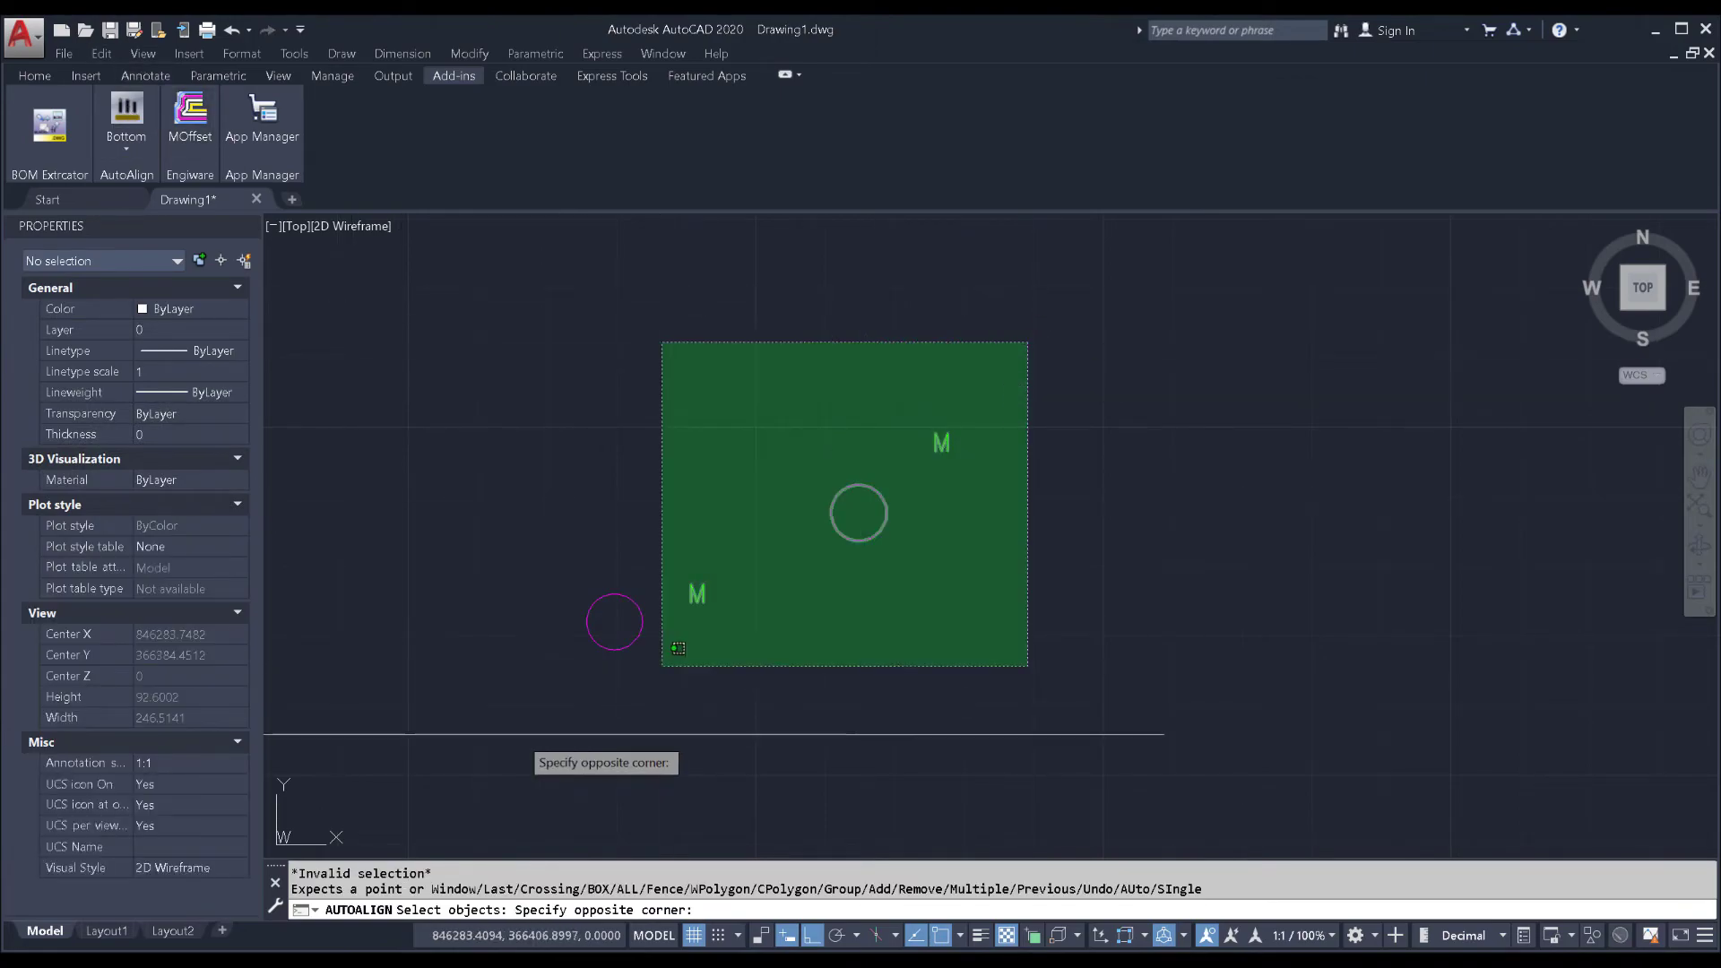
click(451, 757)
key(Return)
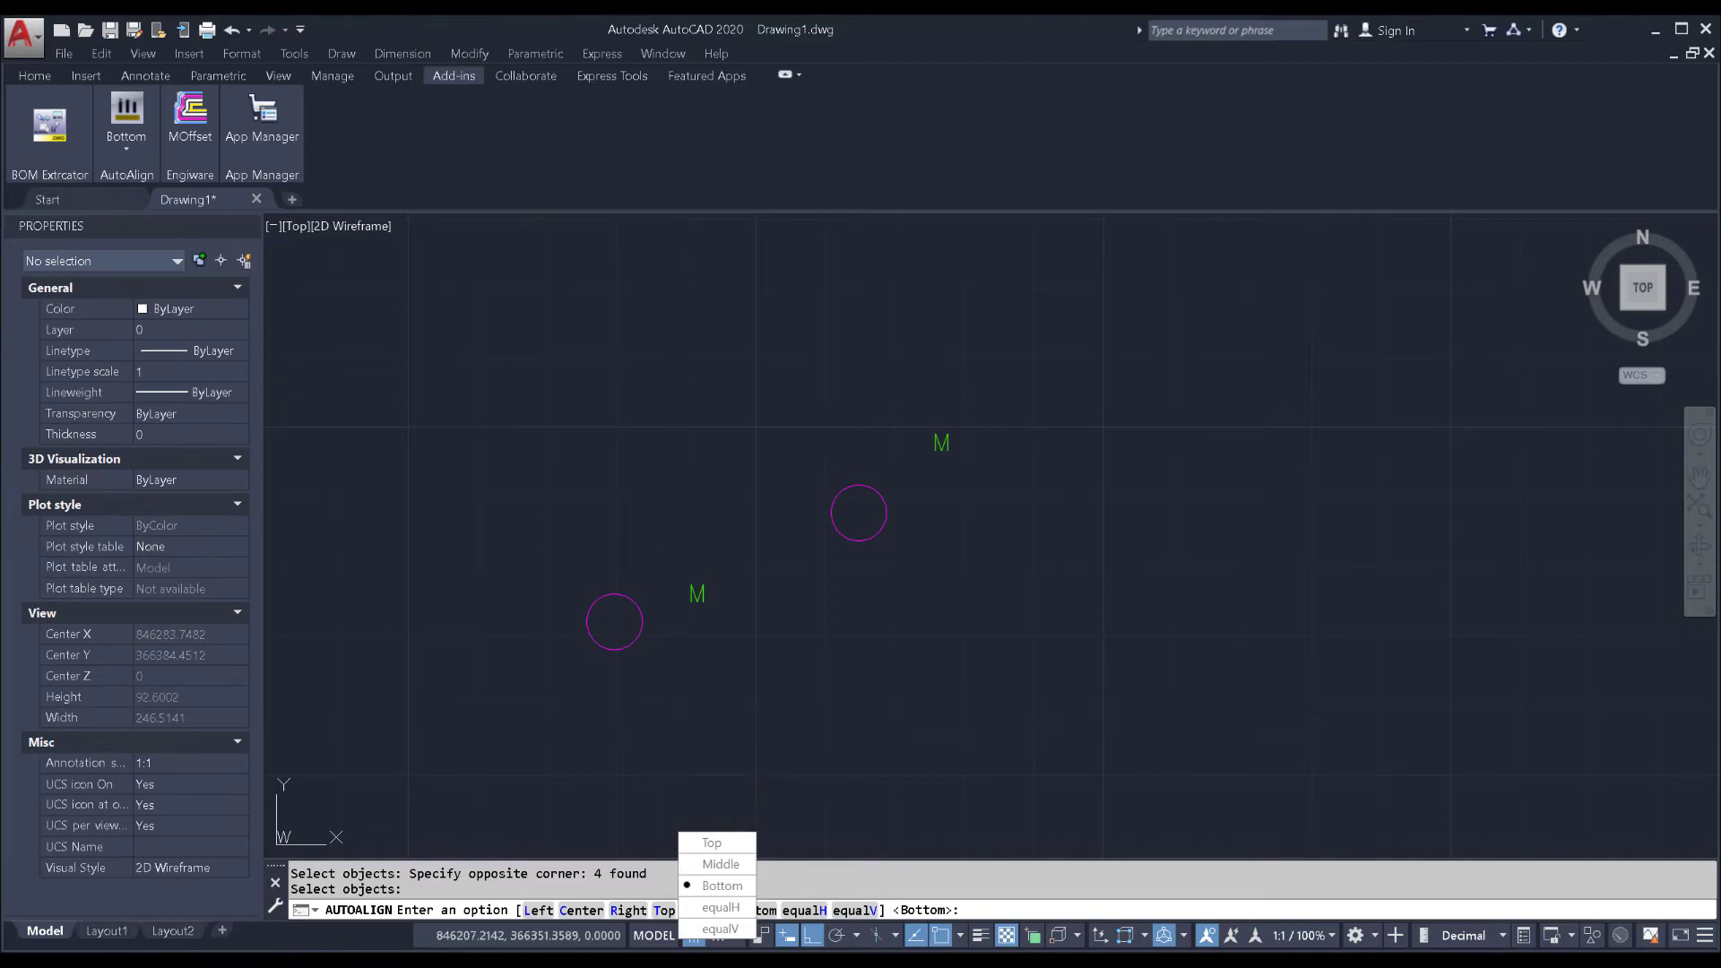
click(708, 778)
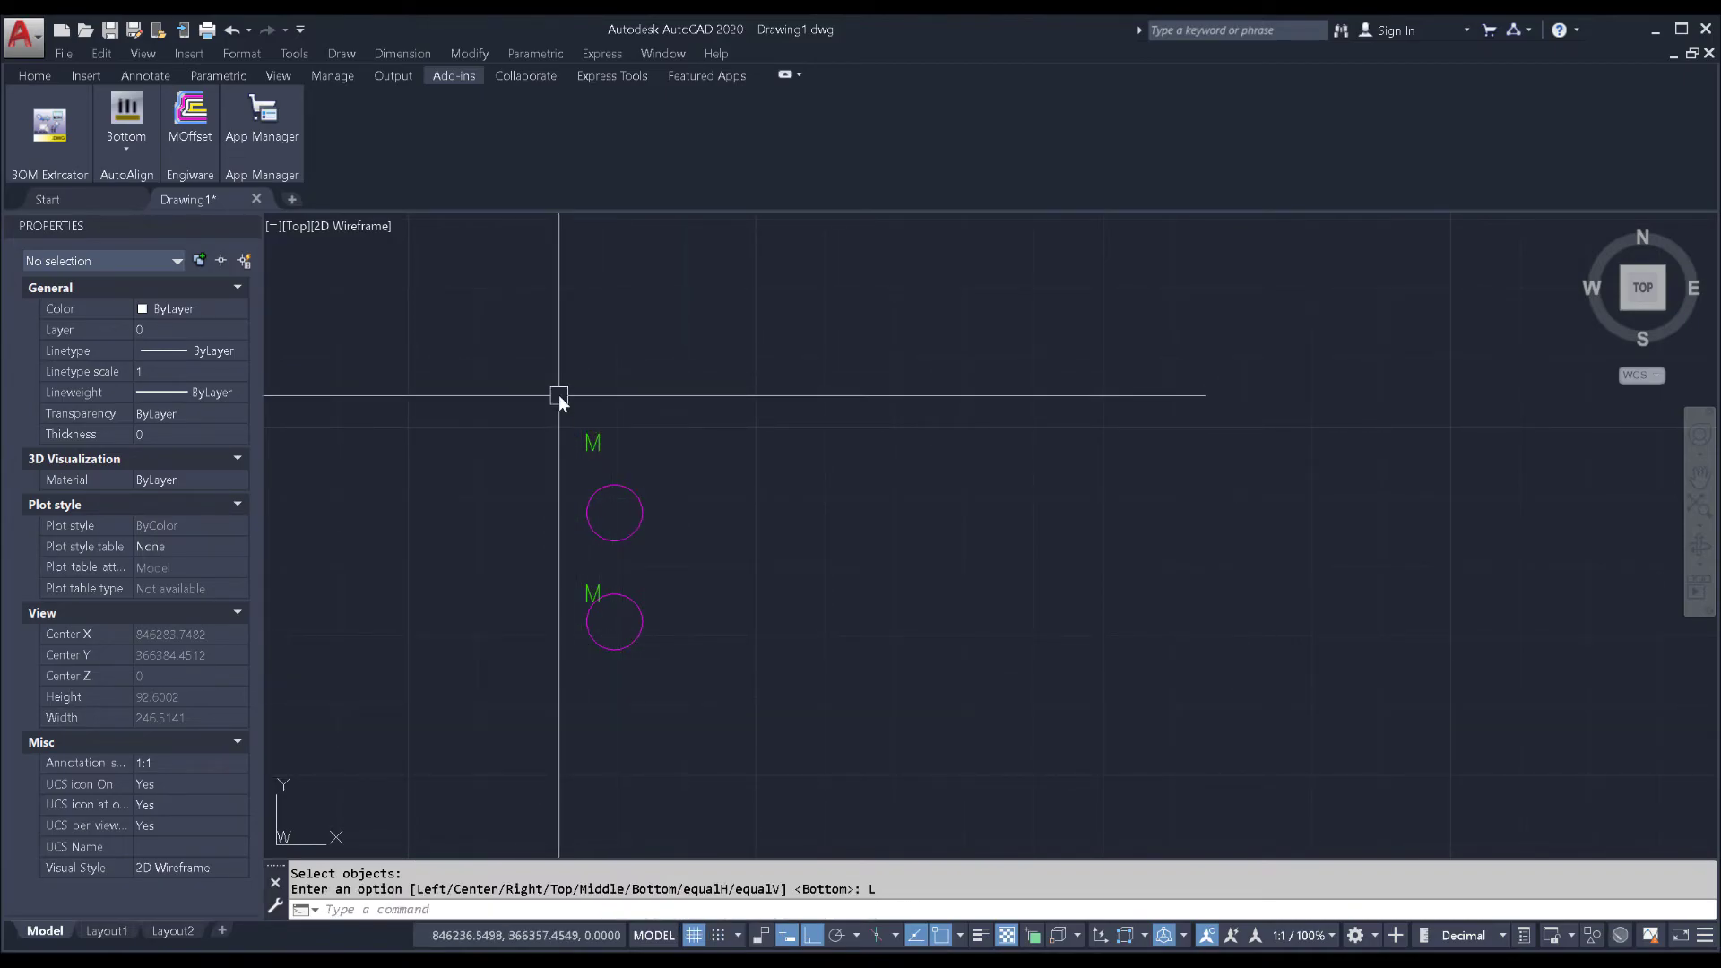
text(u)
key(Return)
click(472, 346)
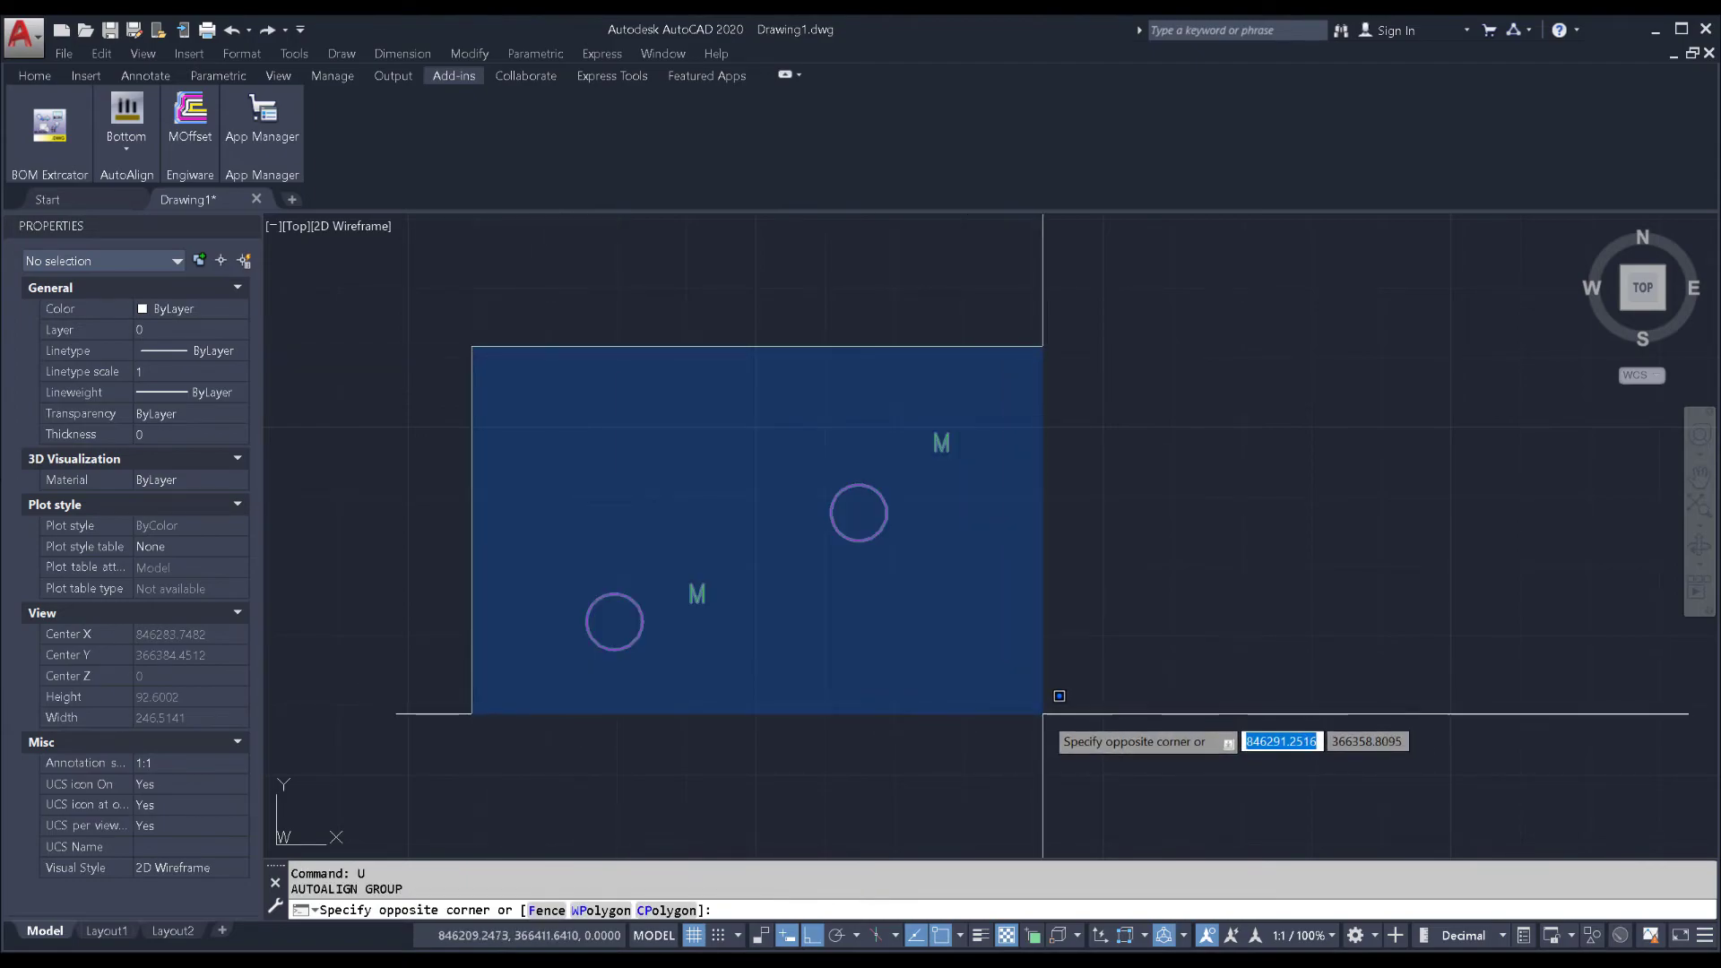
click(1043, 713)
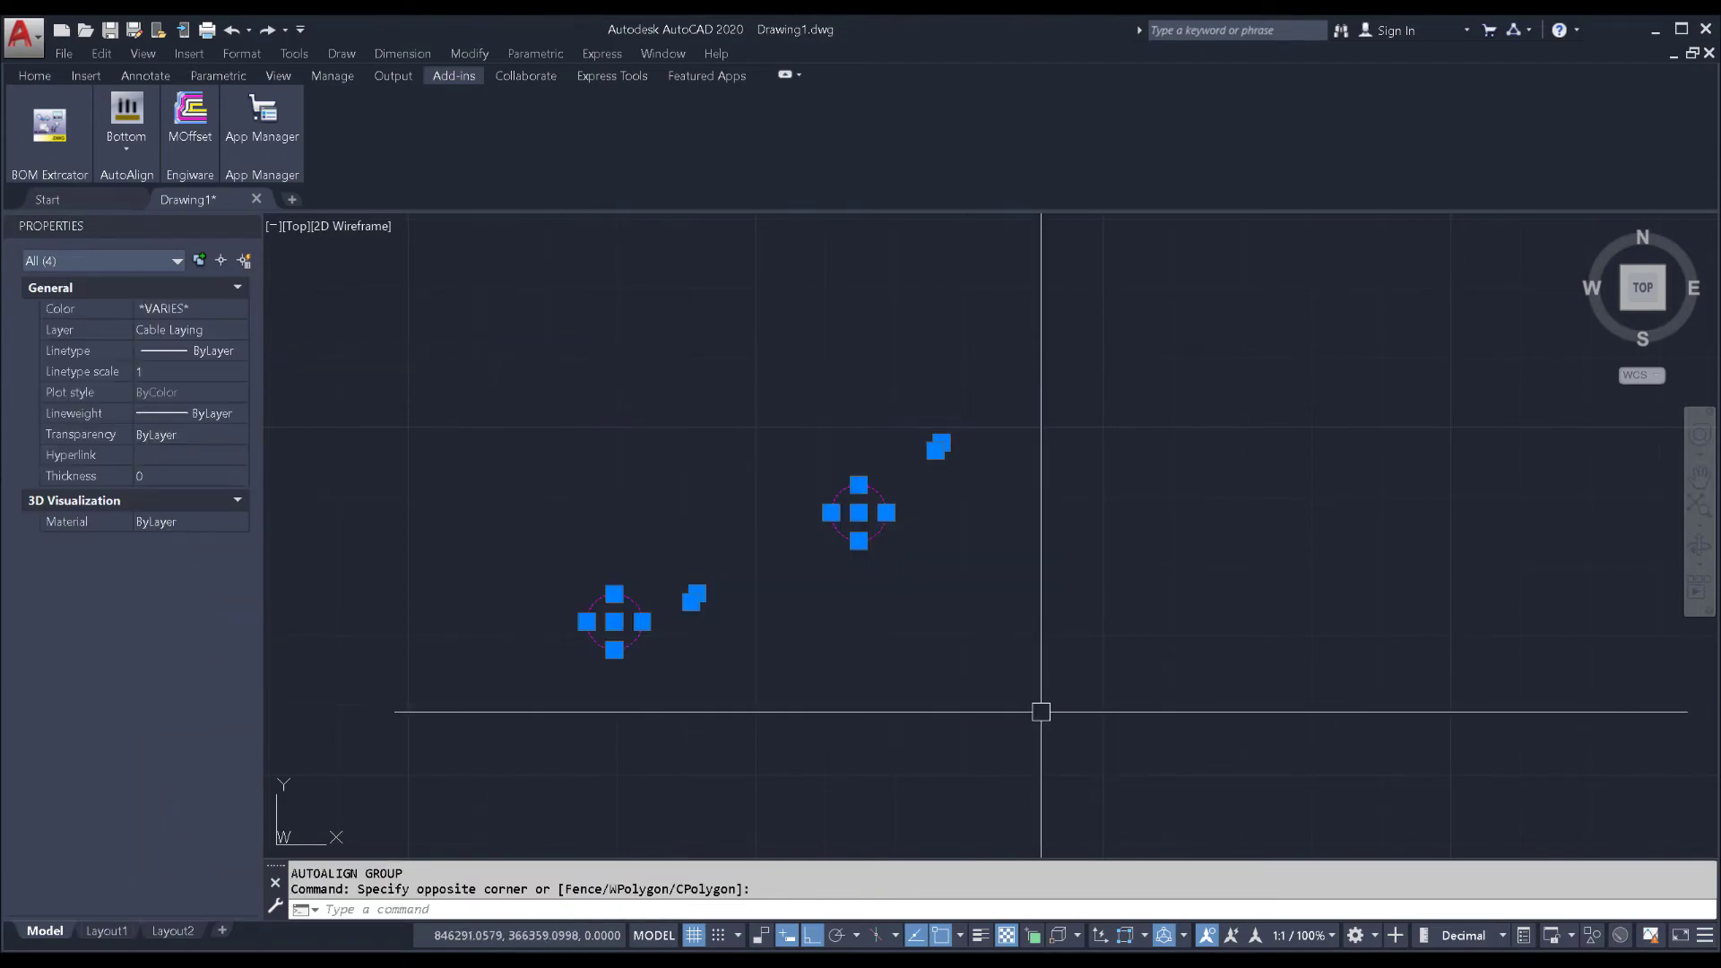
click(130, 123)
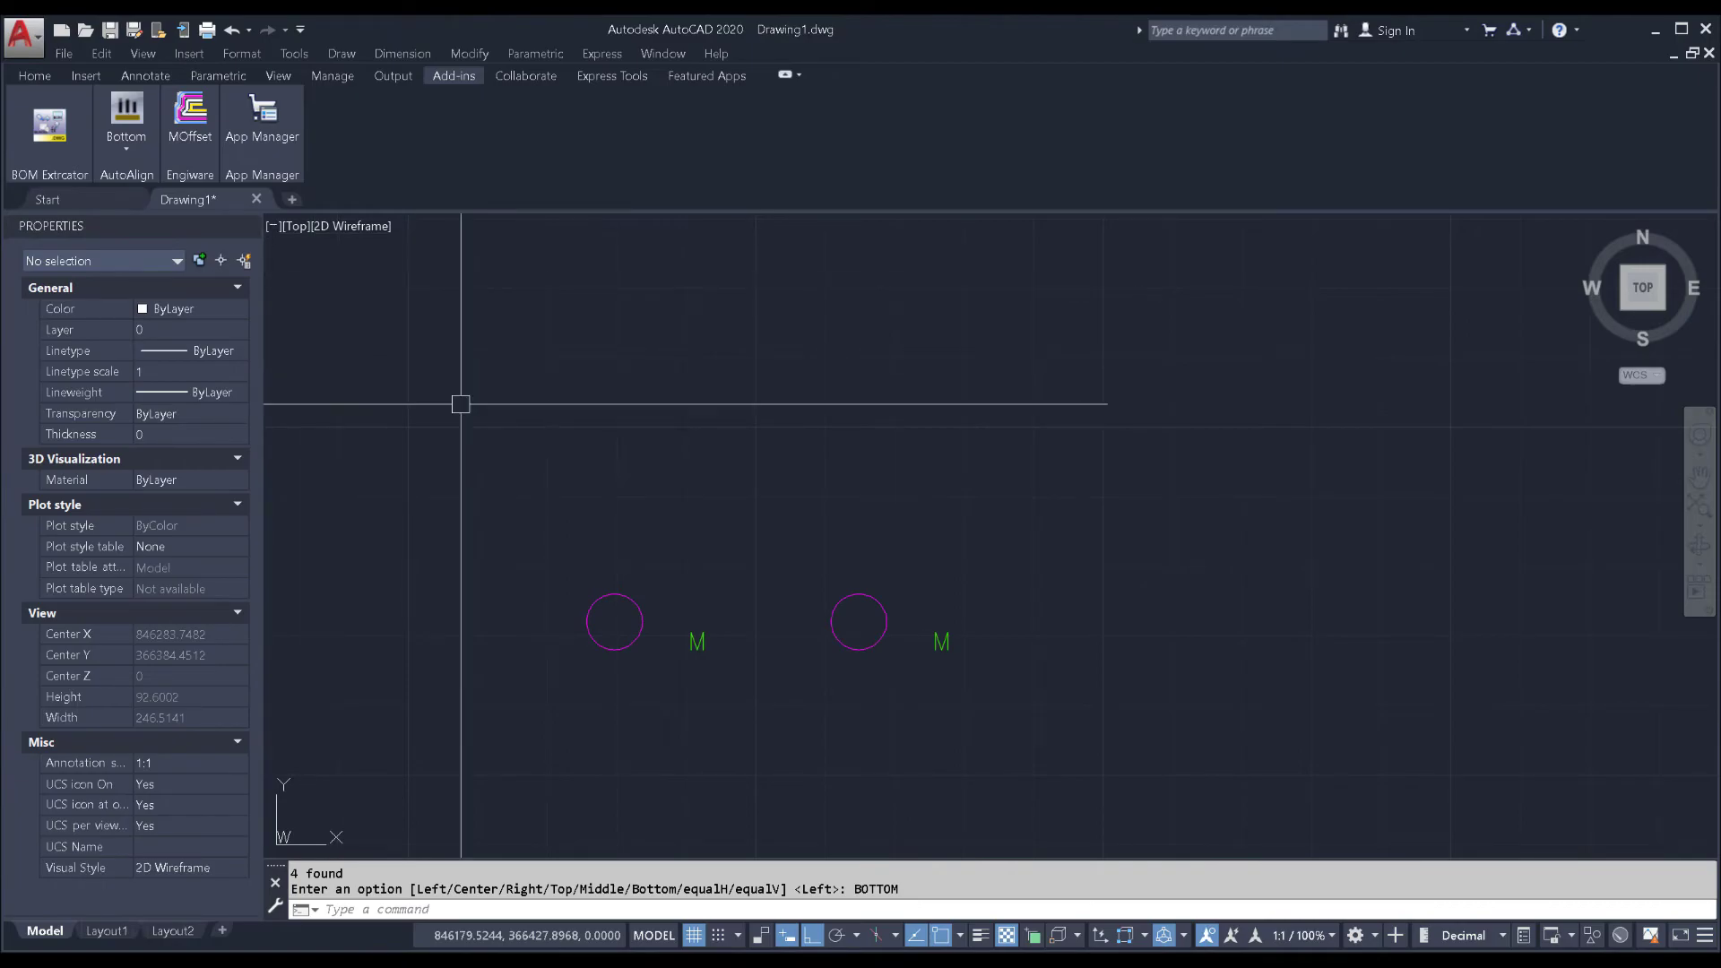
text(u)
Undo the bottom alignment, then right-align both motor circles and M labels with AutoAlign
key(Return)
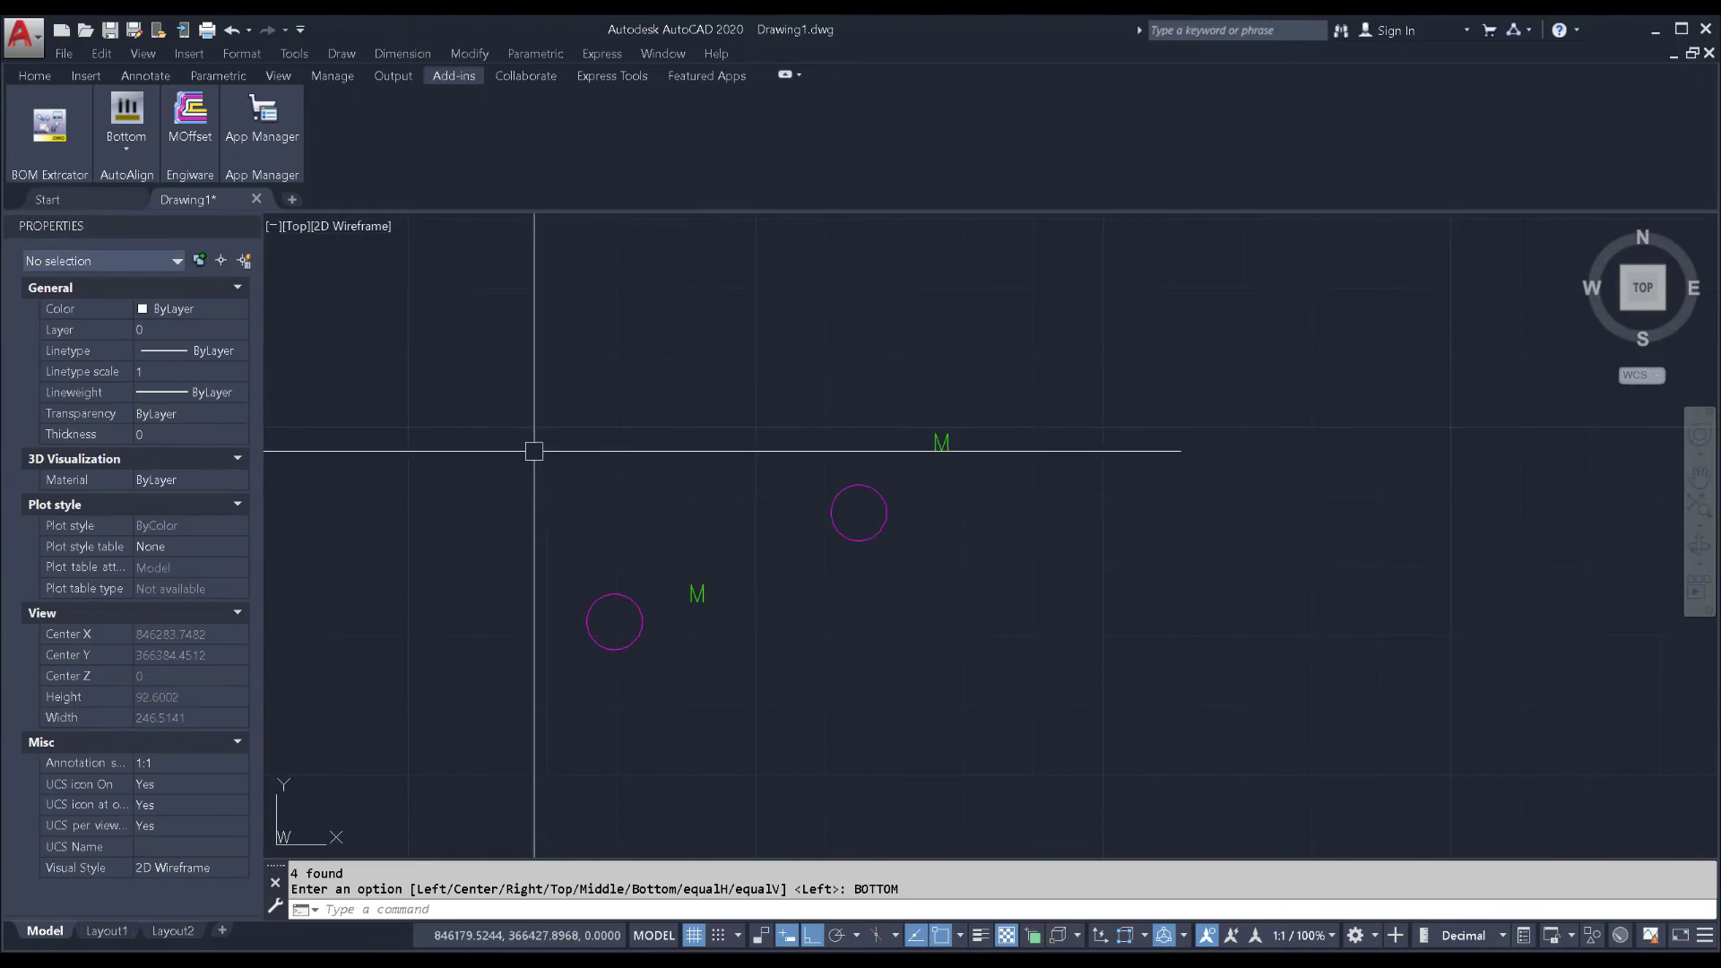
click(161, 135)
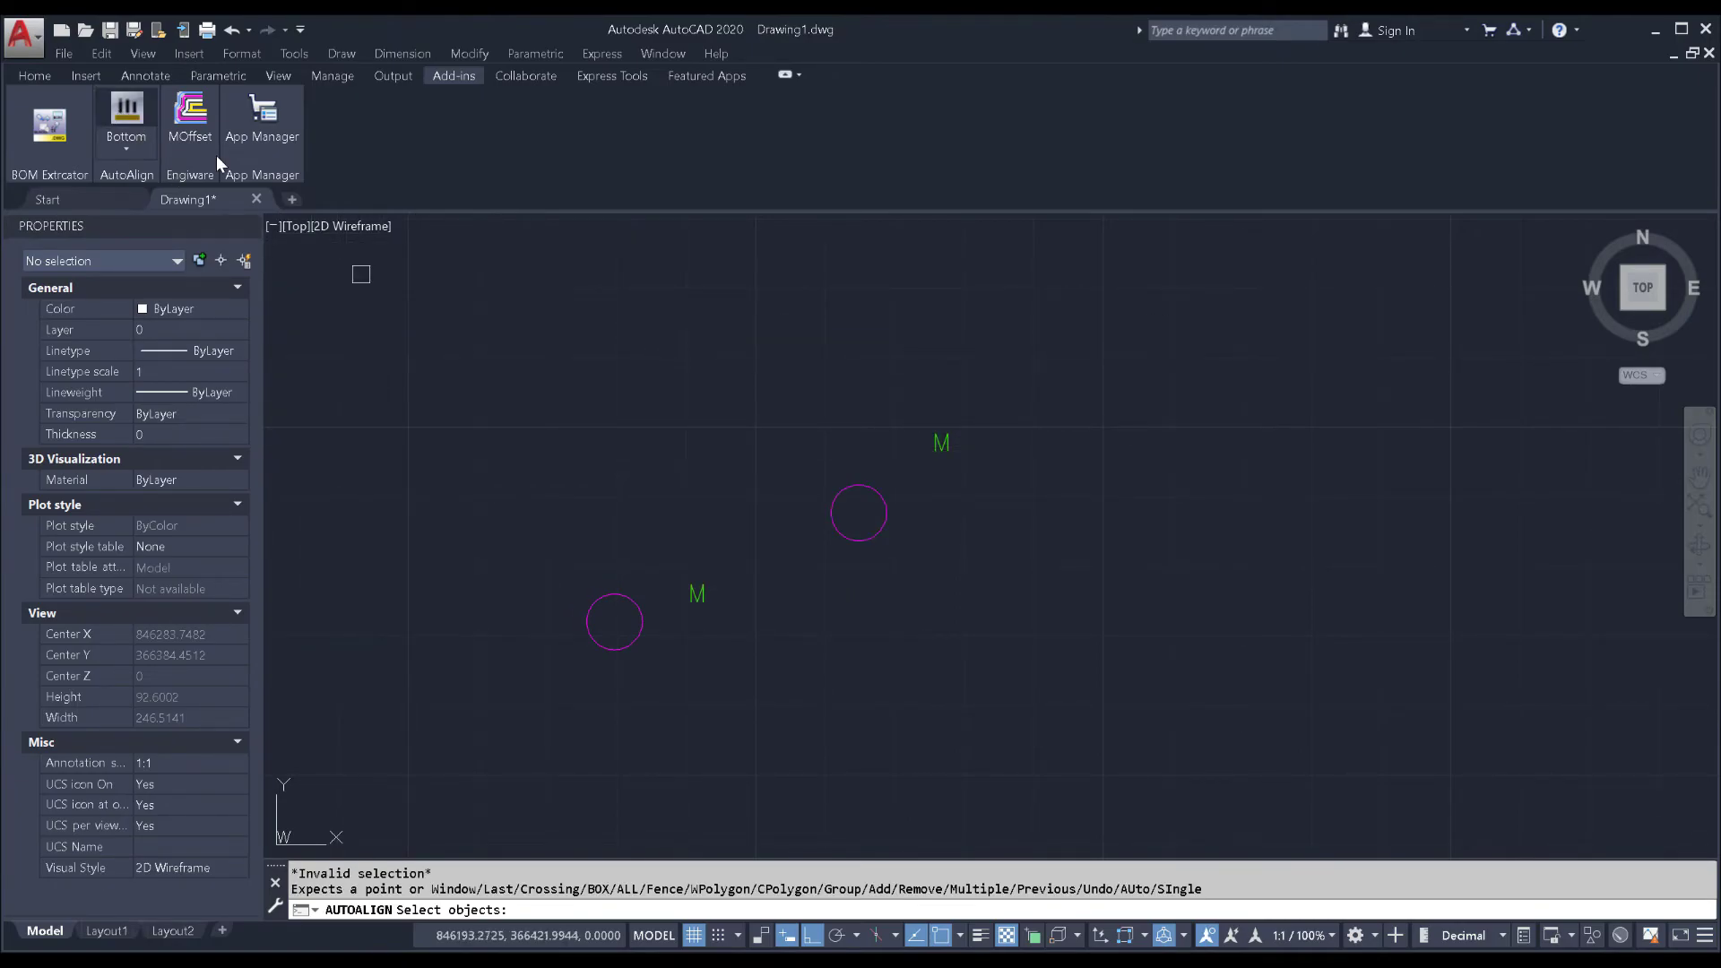
click(439, 296)
click(1152, 681)
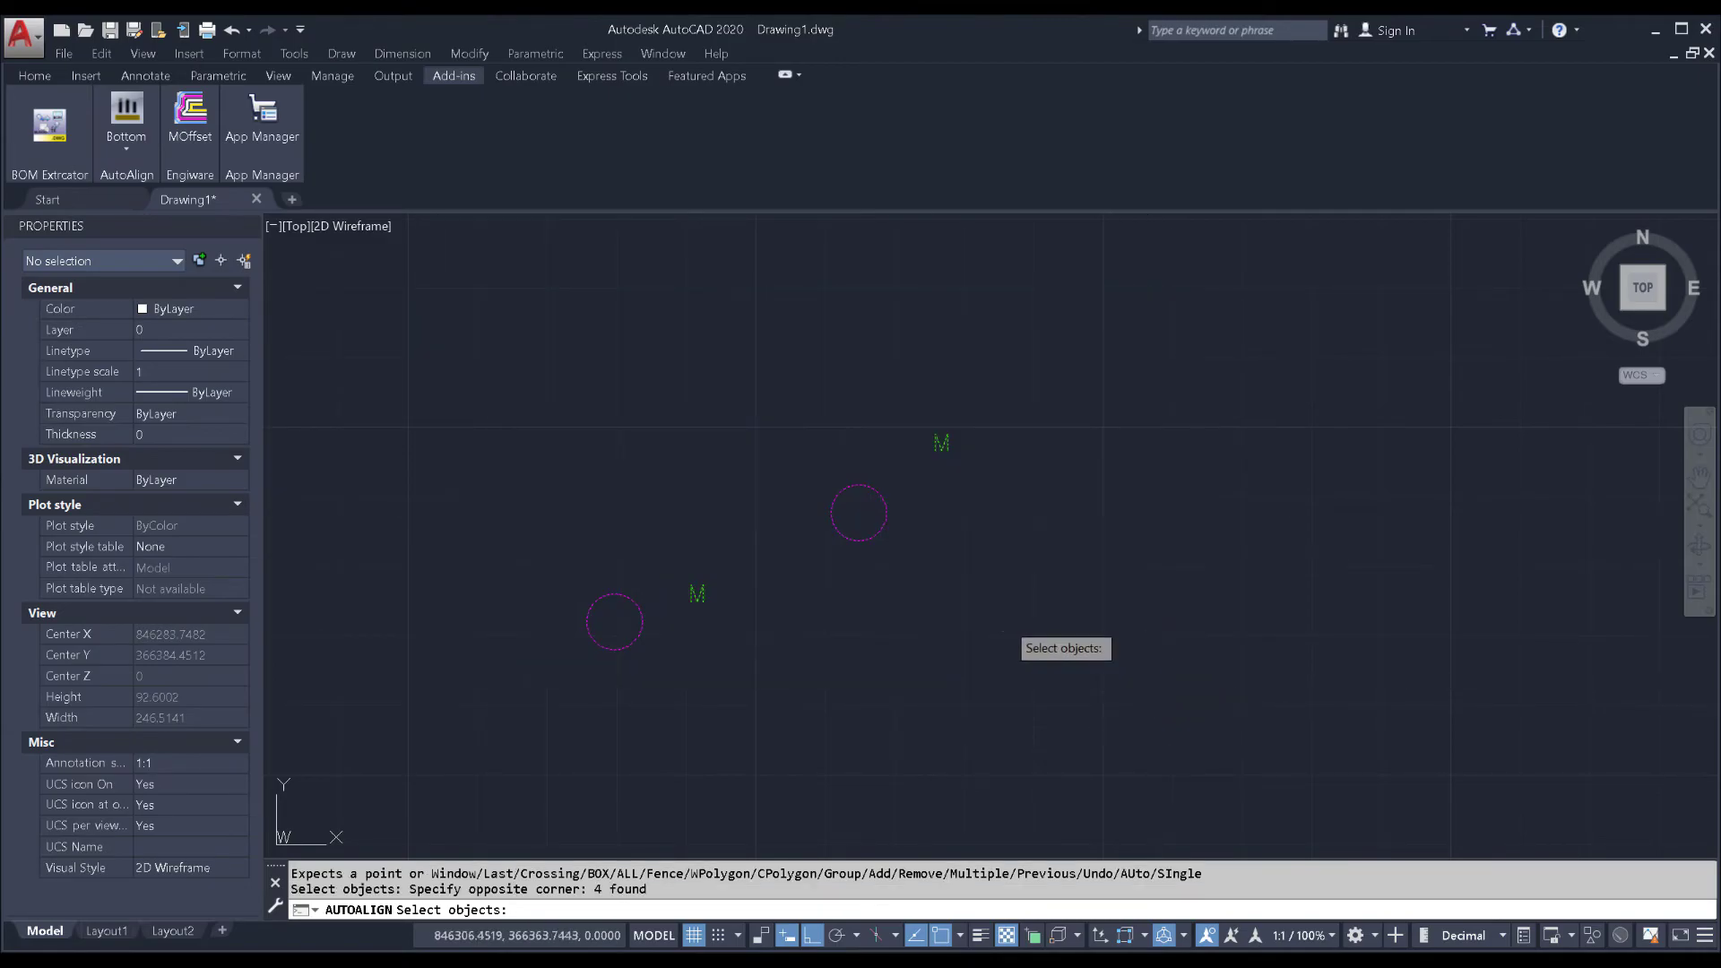
key(Return)
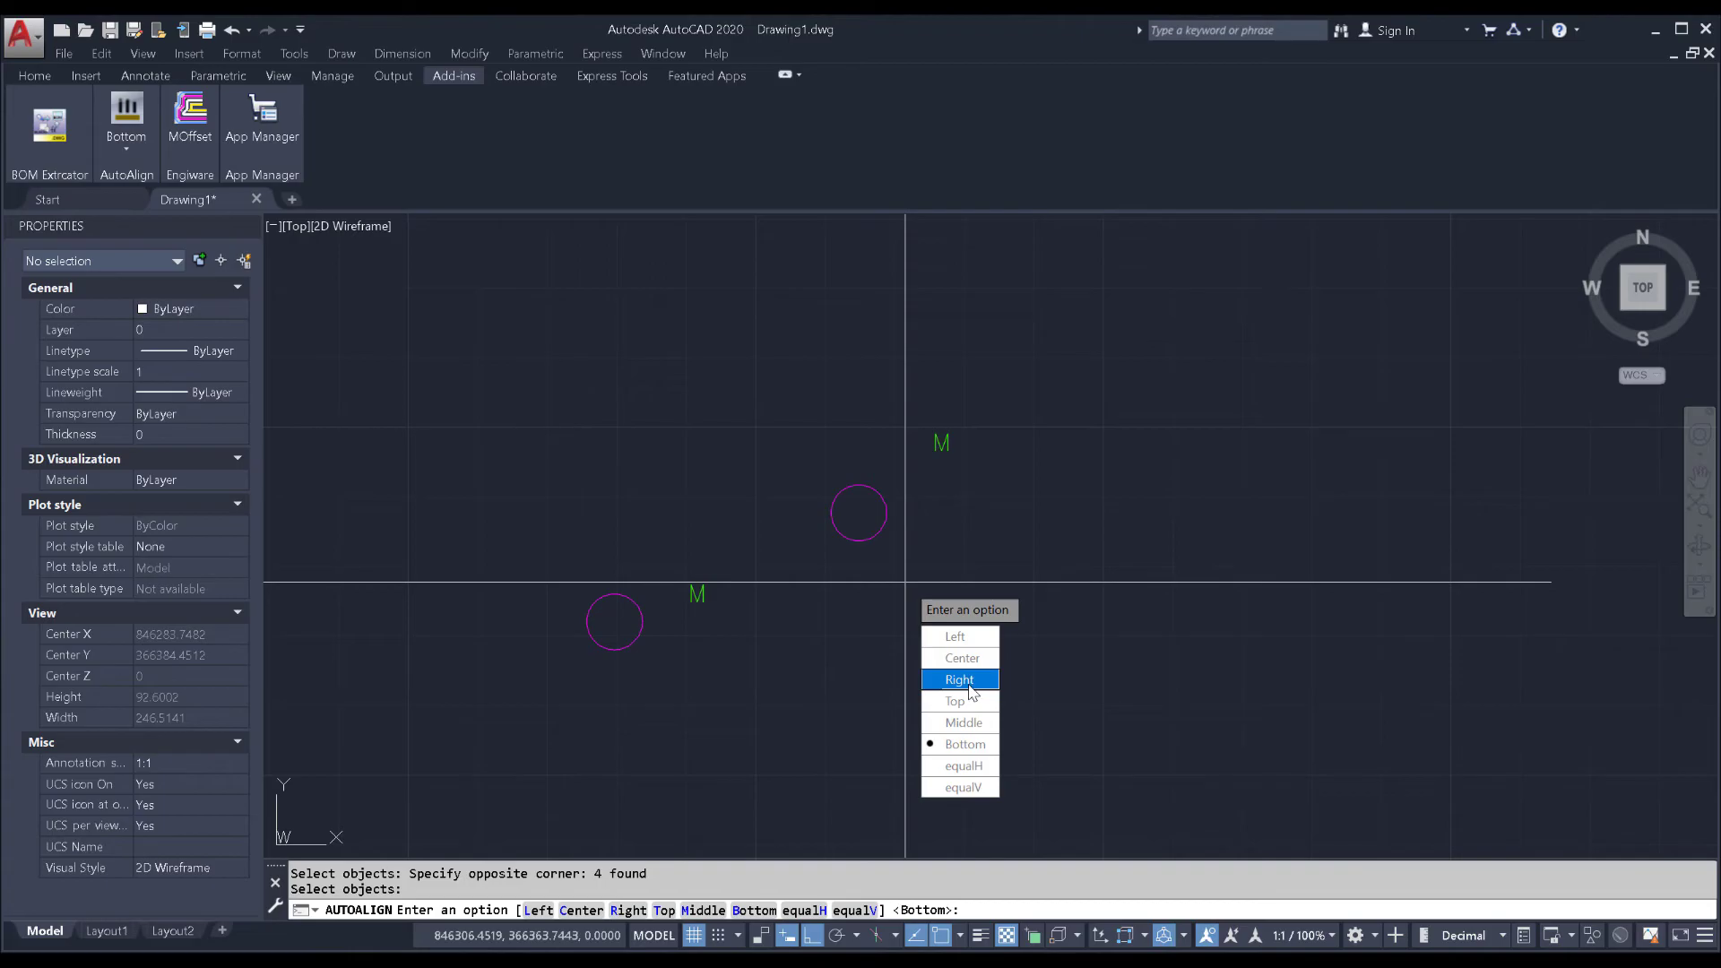
click(968, 681)
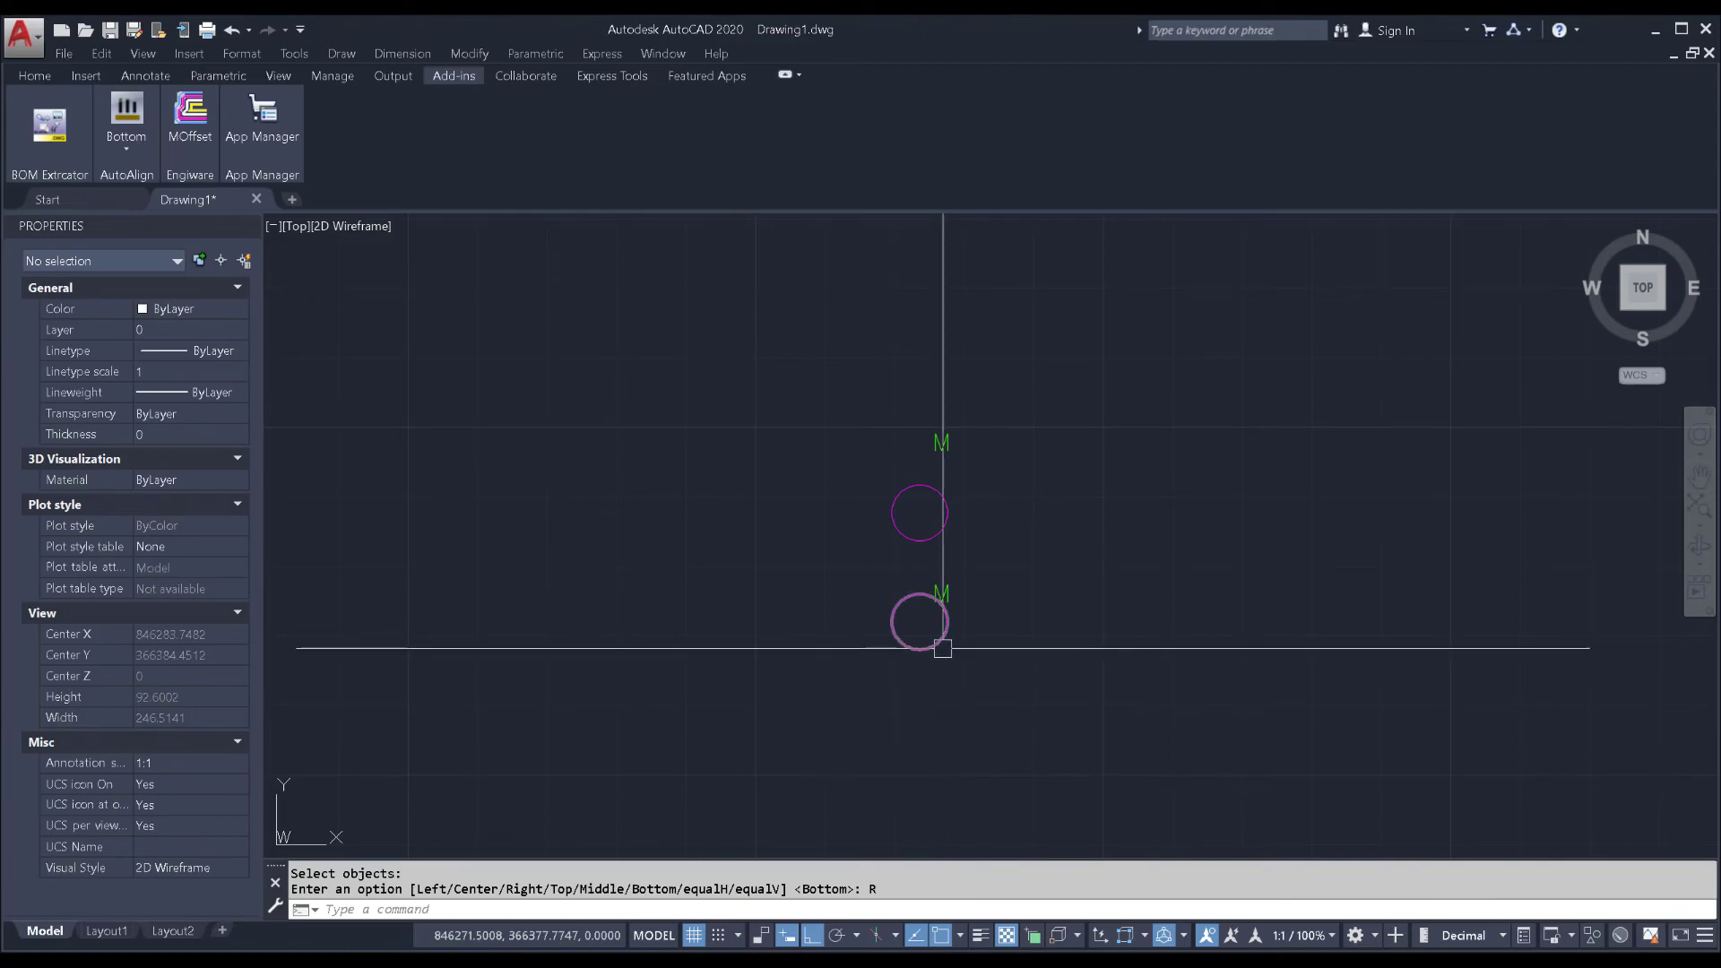
middle_drag(991, 548, 991, 548)
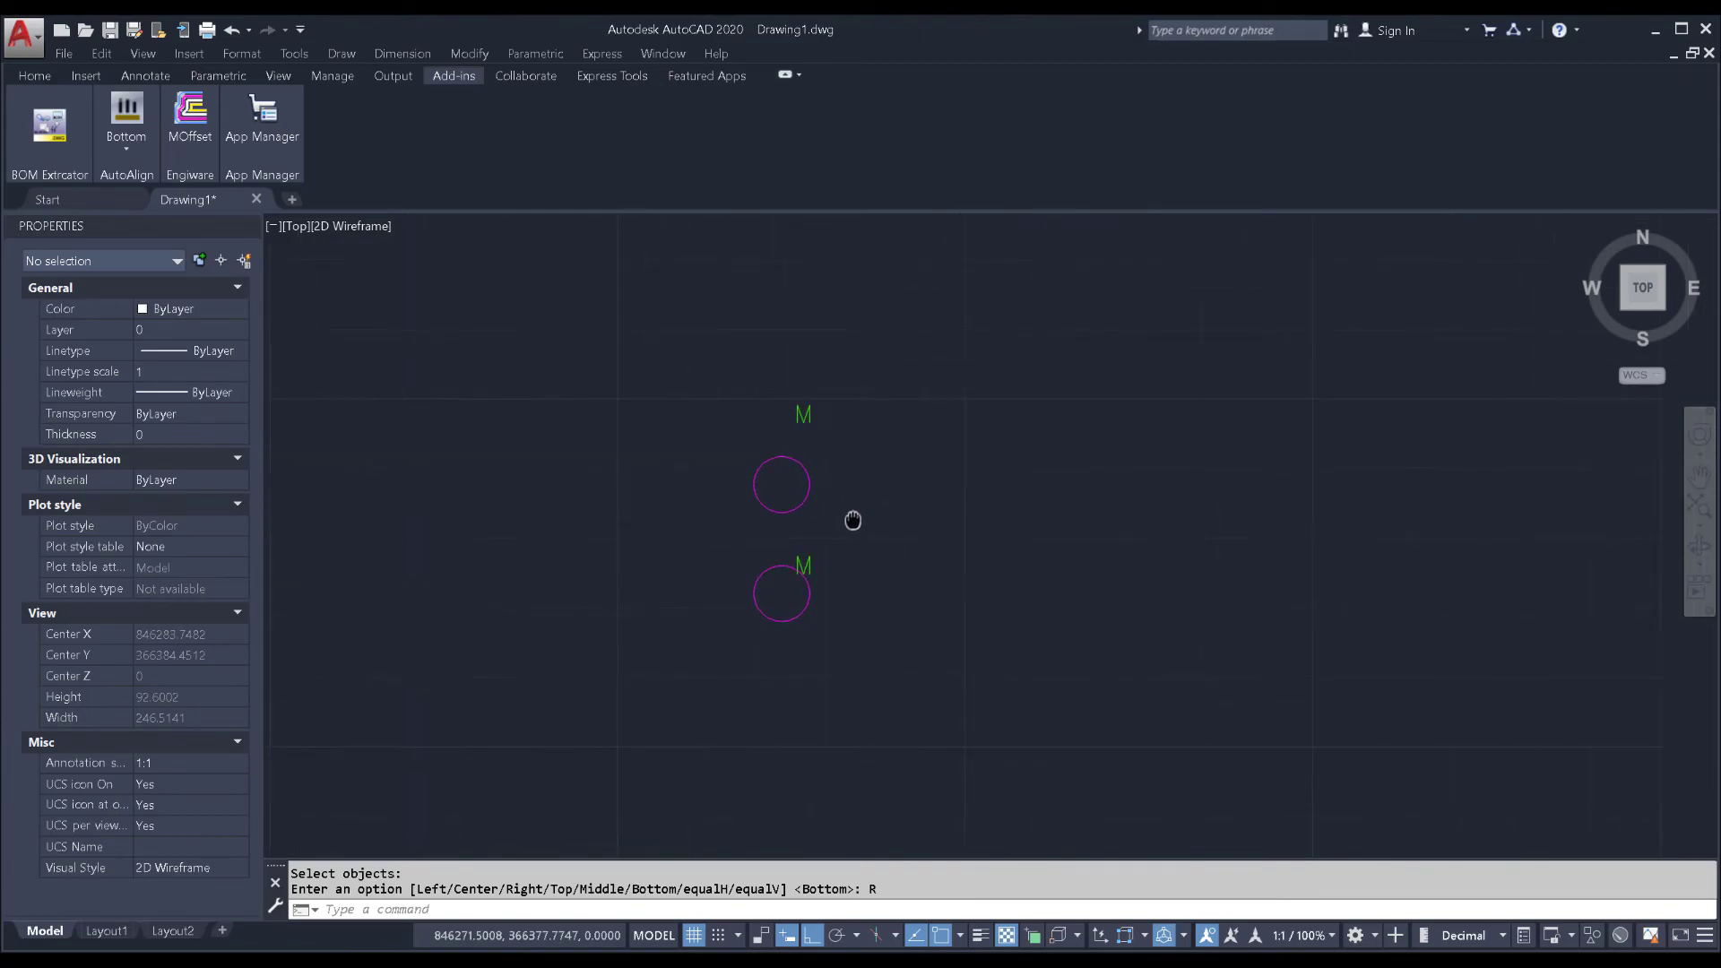
middle_drag(852, 519, 852, 519)
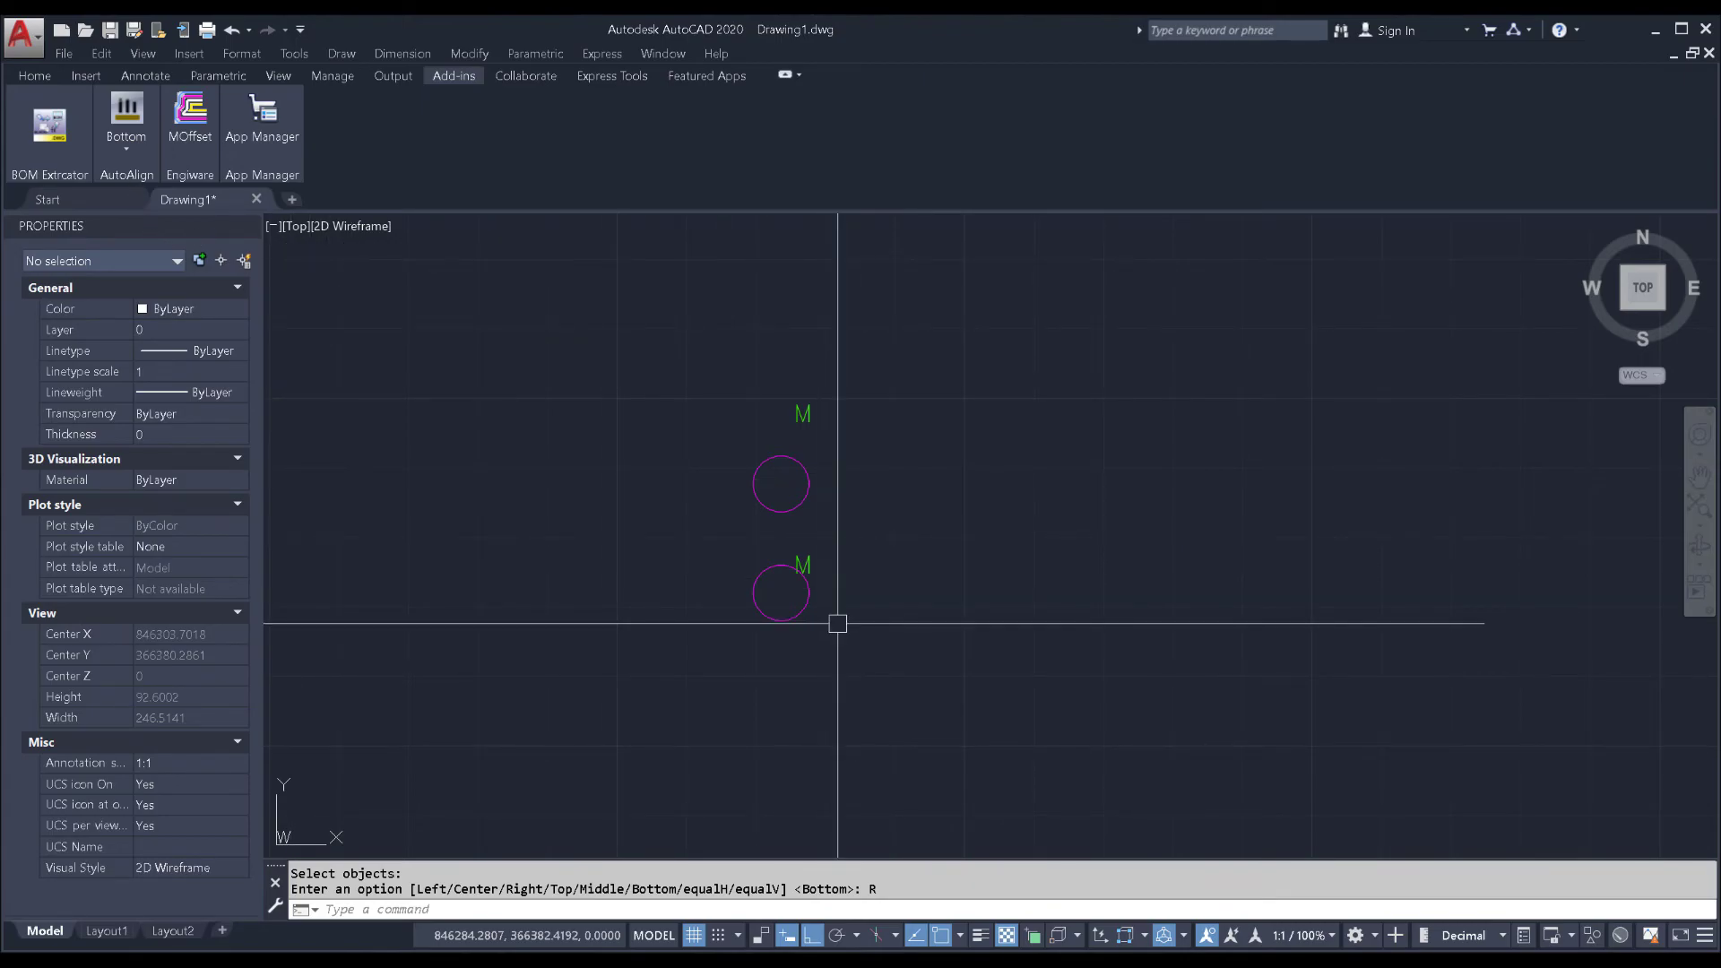
middle_drag(831, 621, 782, 636)
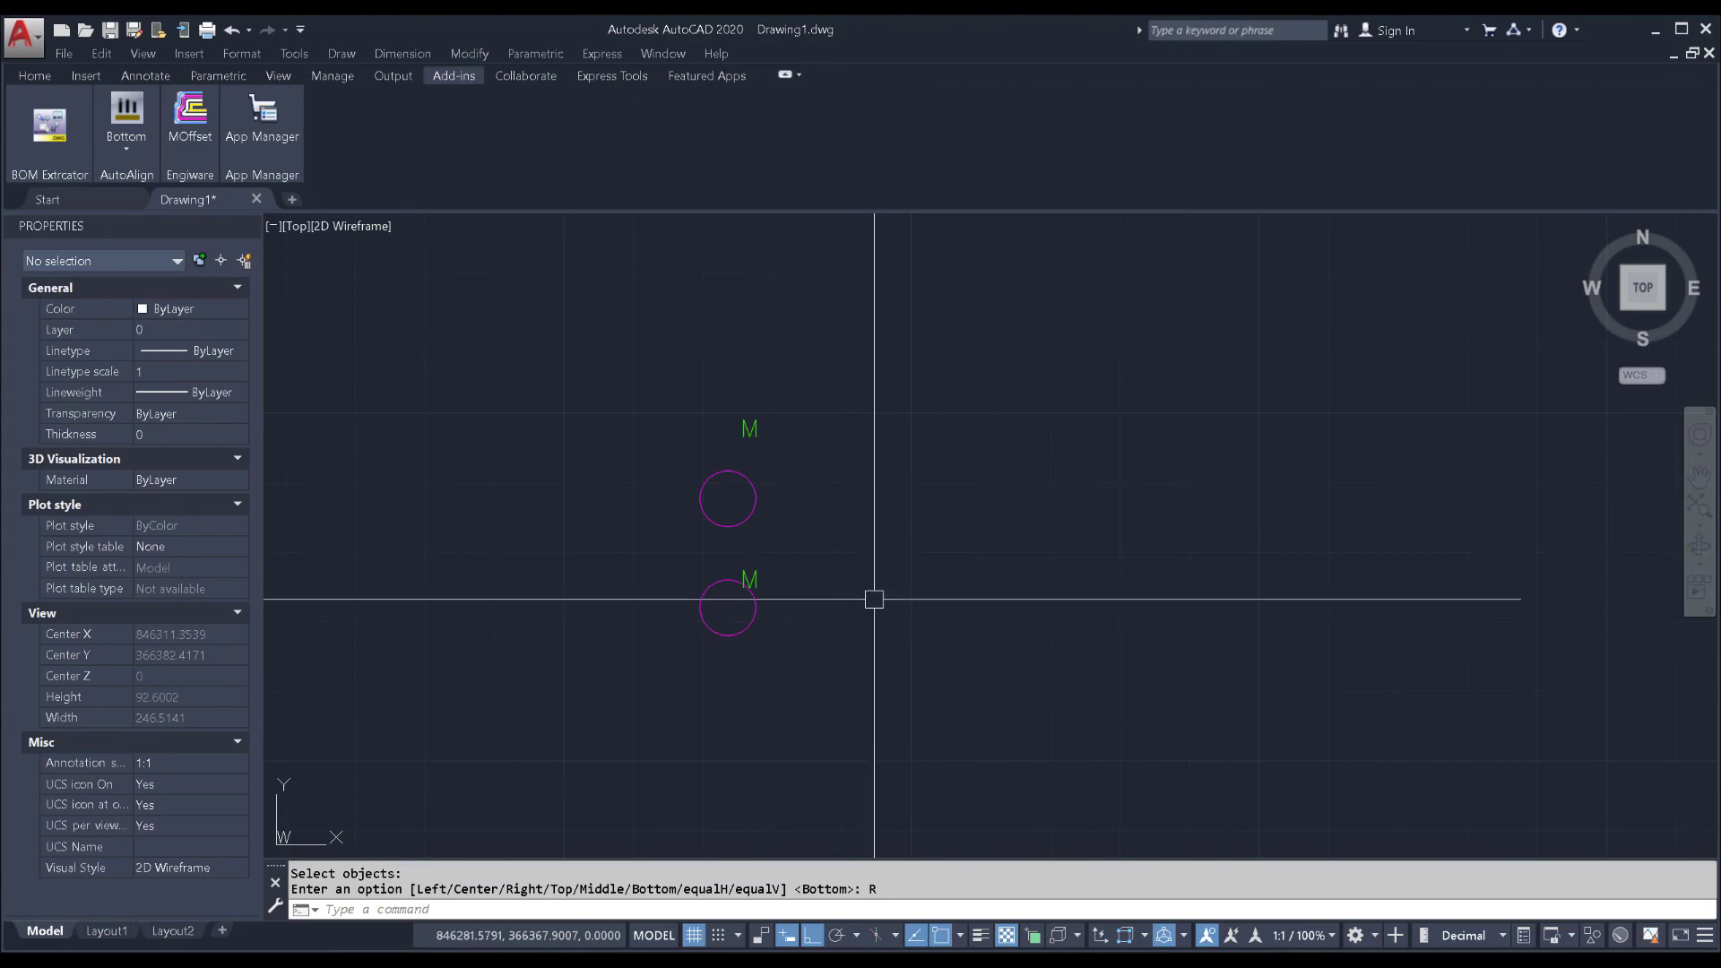
middle_drag(874, 598, 864, 616)
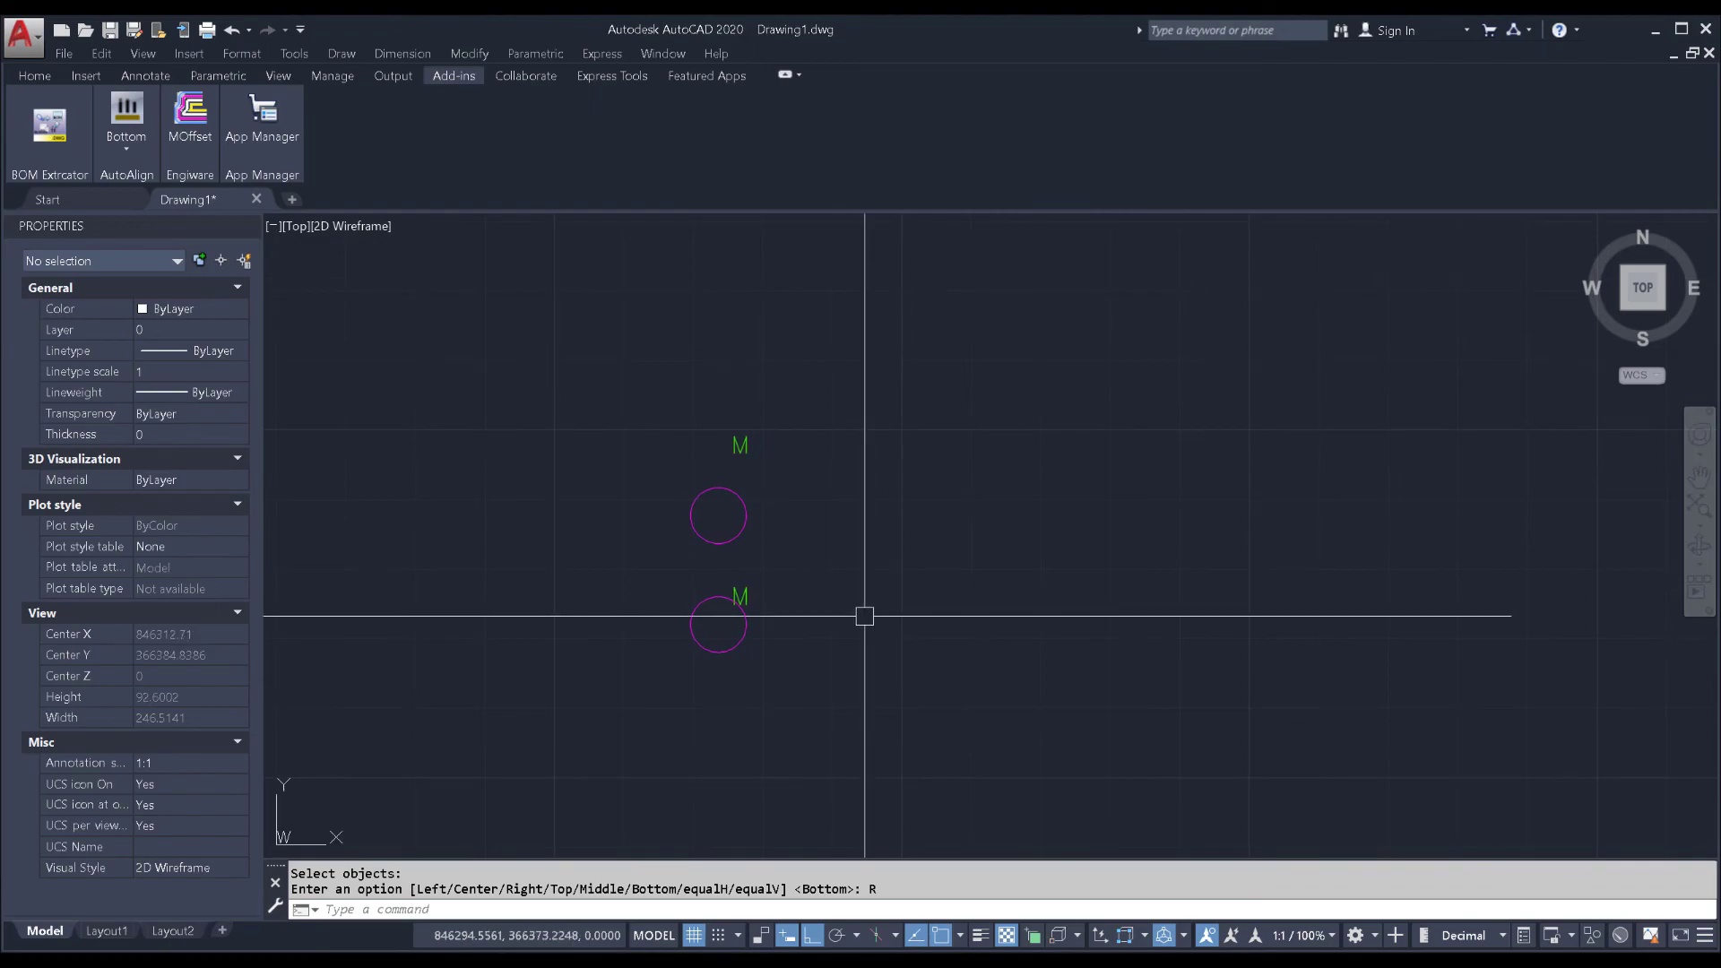